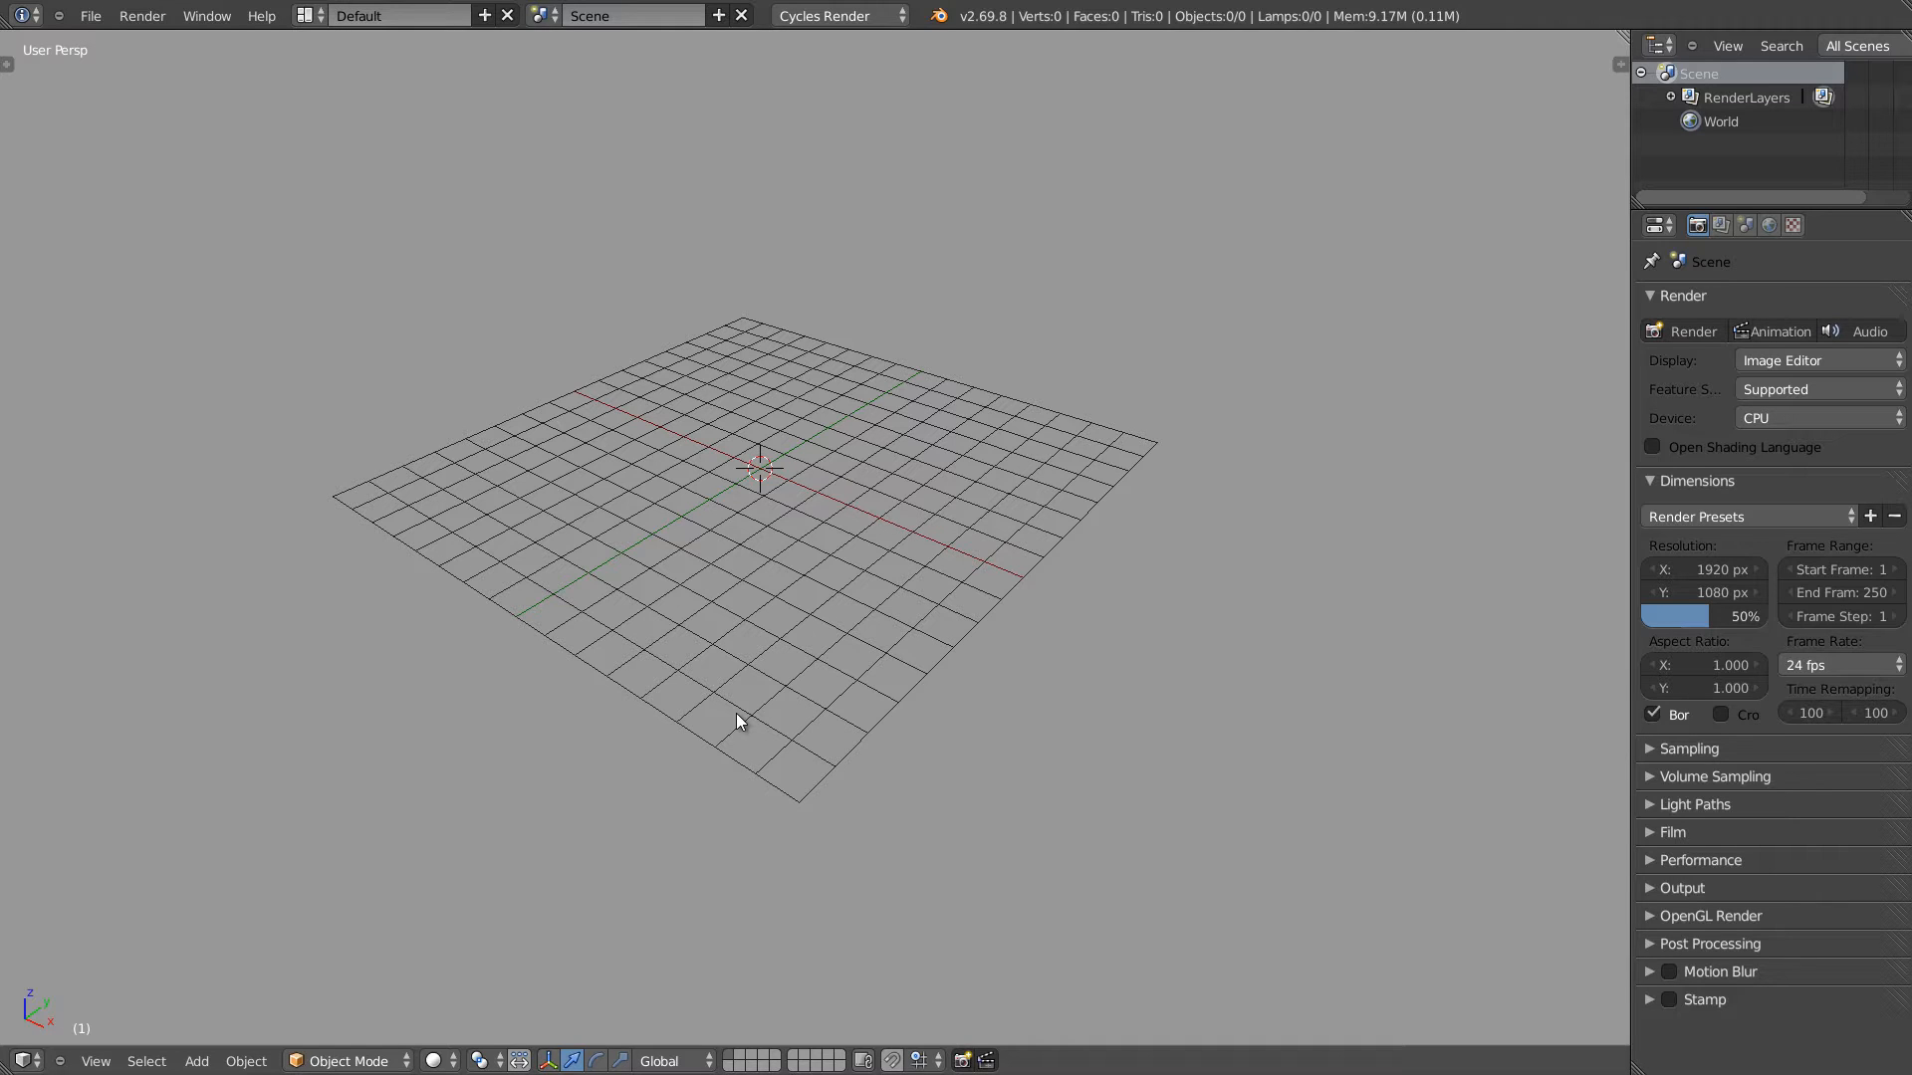
Place the 3D cursor at various spots around the grid and observe its position from different view angles
left_click(597, 228)
left_click(371, 410)
left_click(646, 730)
left_click(1194, 446)
left_click(1006, 104)
left_click(431, 198)
left_click(316, 603)
left_click(677, 682)
middle_click_drag(729, 647, 1012, 595)
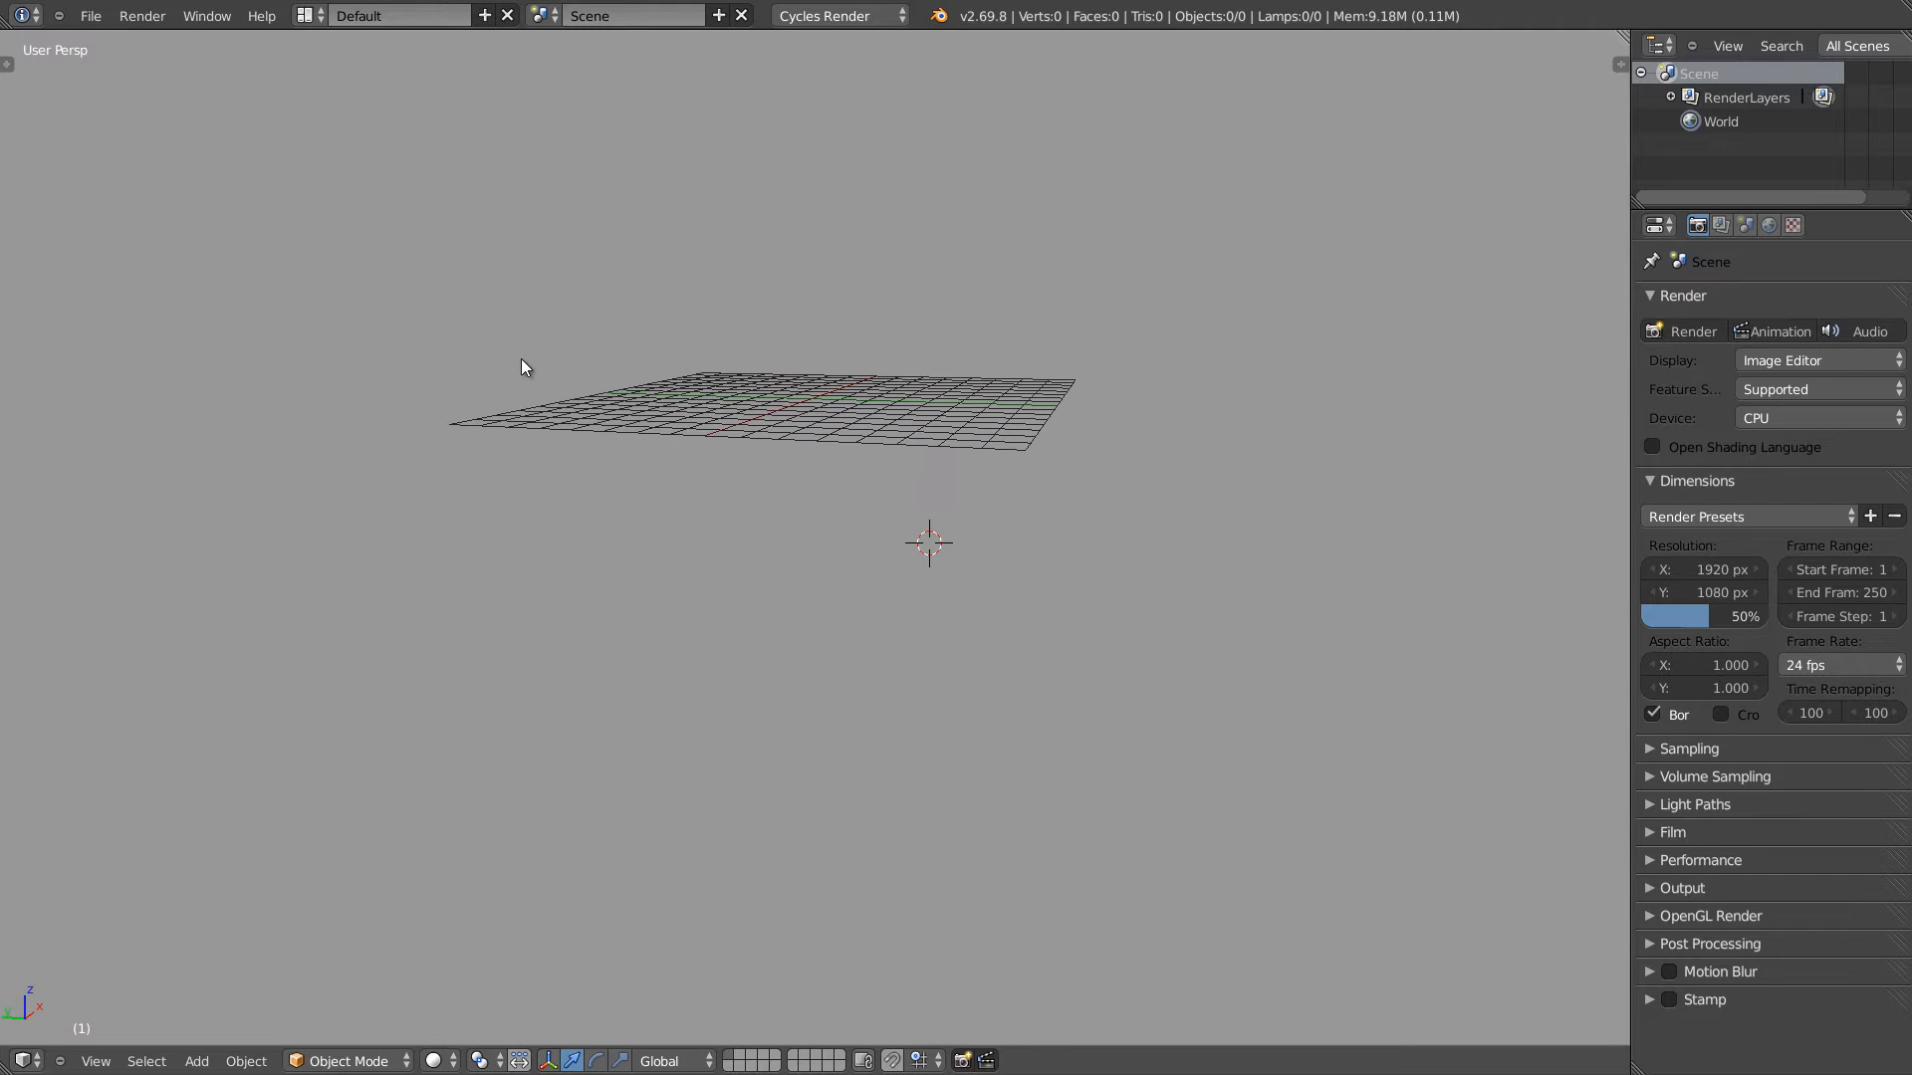
left_click(644, 610)
left_click(1094, 590)
left_click(734, 298)
middle_click_drag(922, 554, 797, 541)
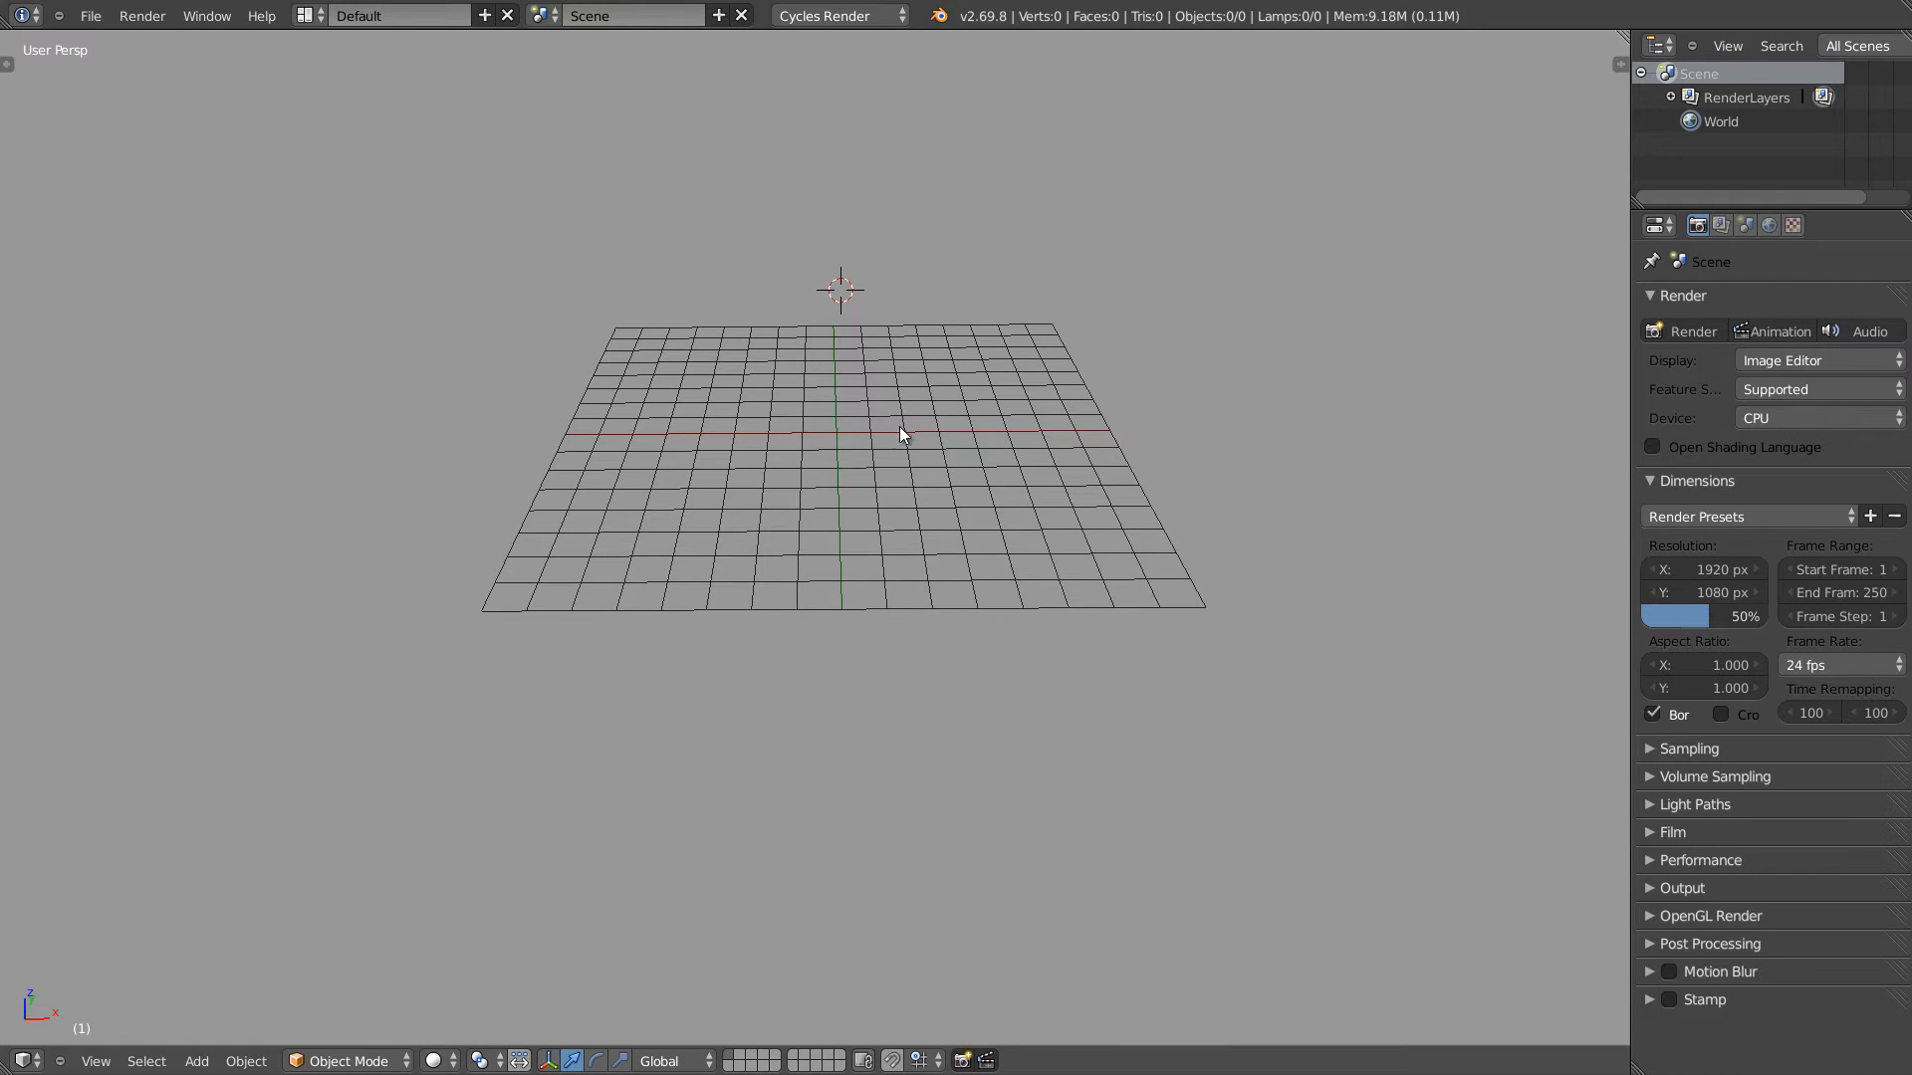
middle_click_drag(899, 426, 732, 594, "shift")
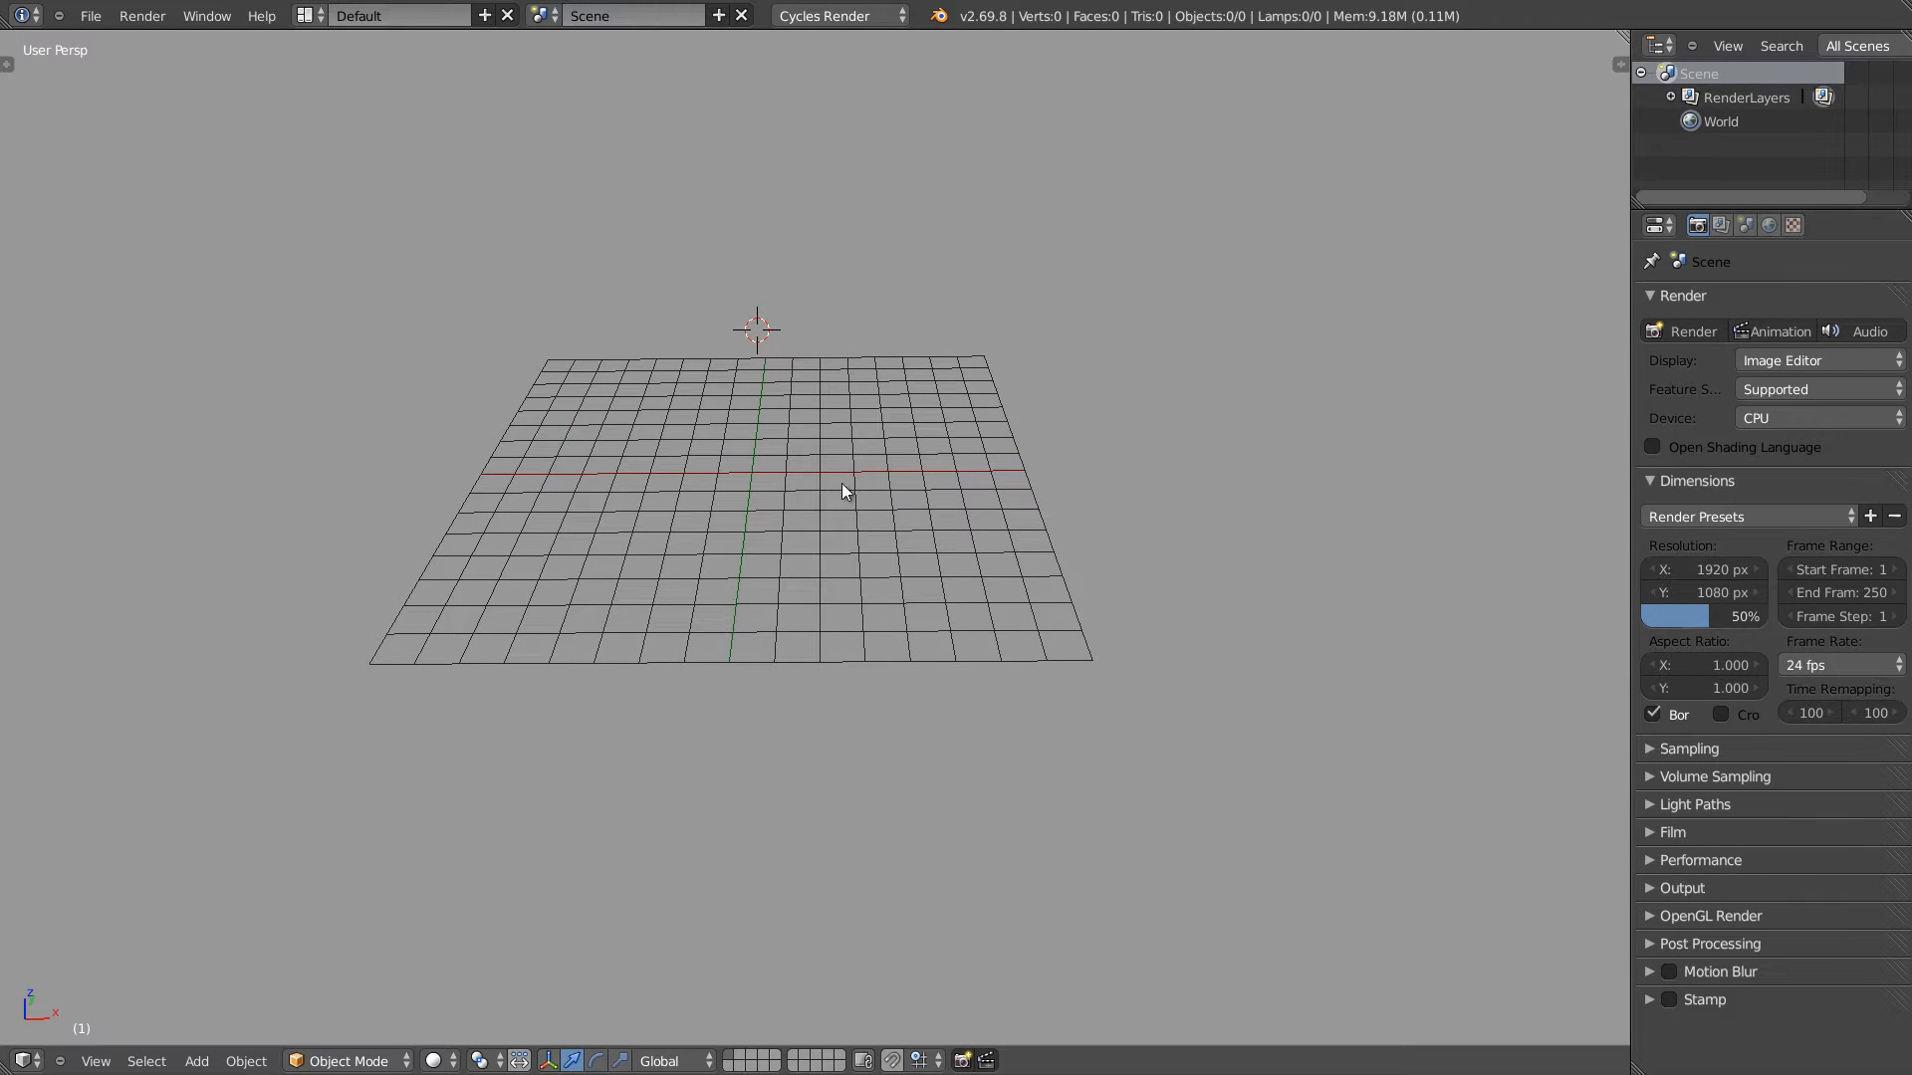
left_click(754, 474)
middle_click_drag(757, 475, 679, 482)
Show the 3D cursor's location values, place the cursor at several spots around the grid, and reset it to the world origin
key("n")
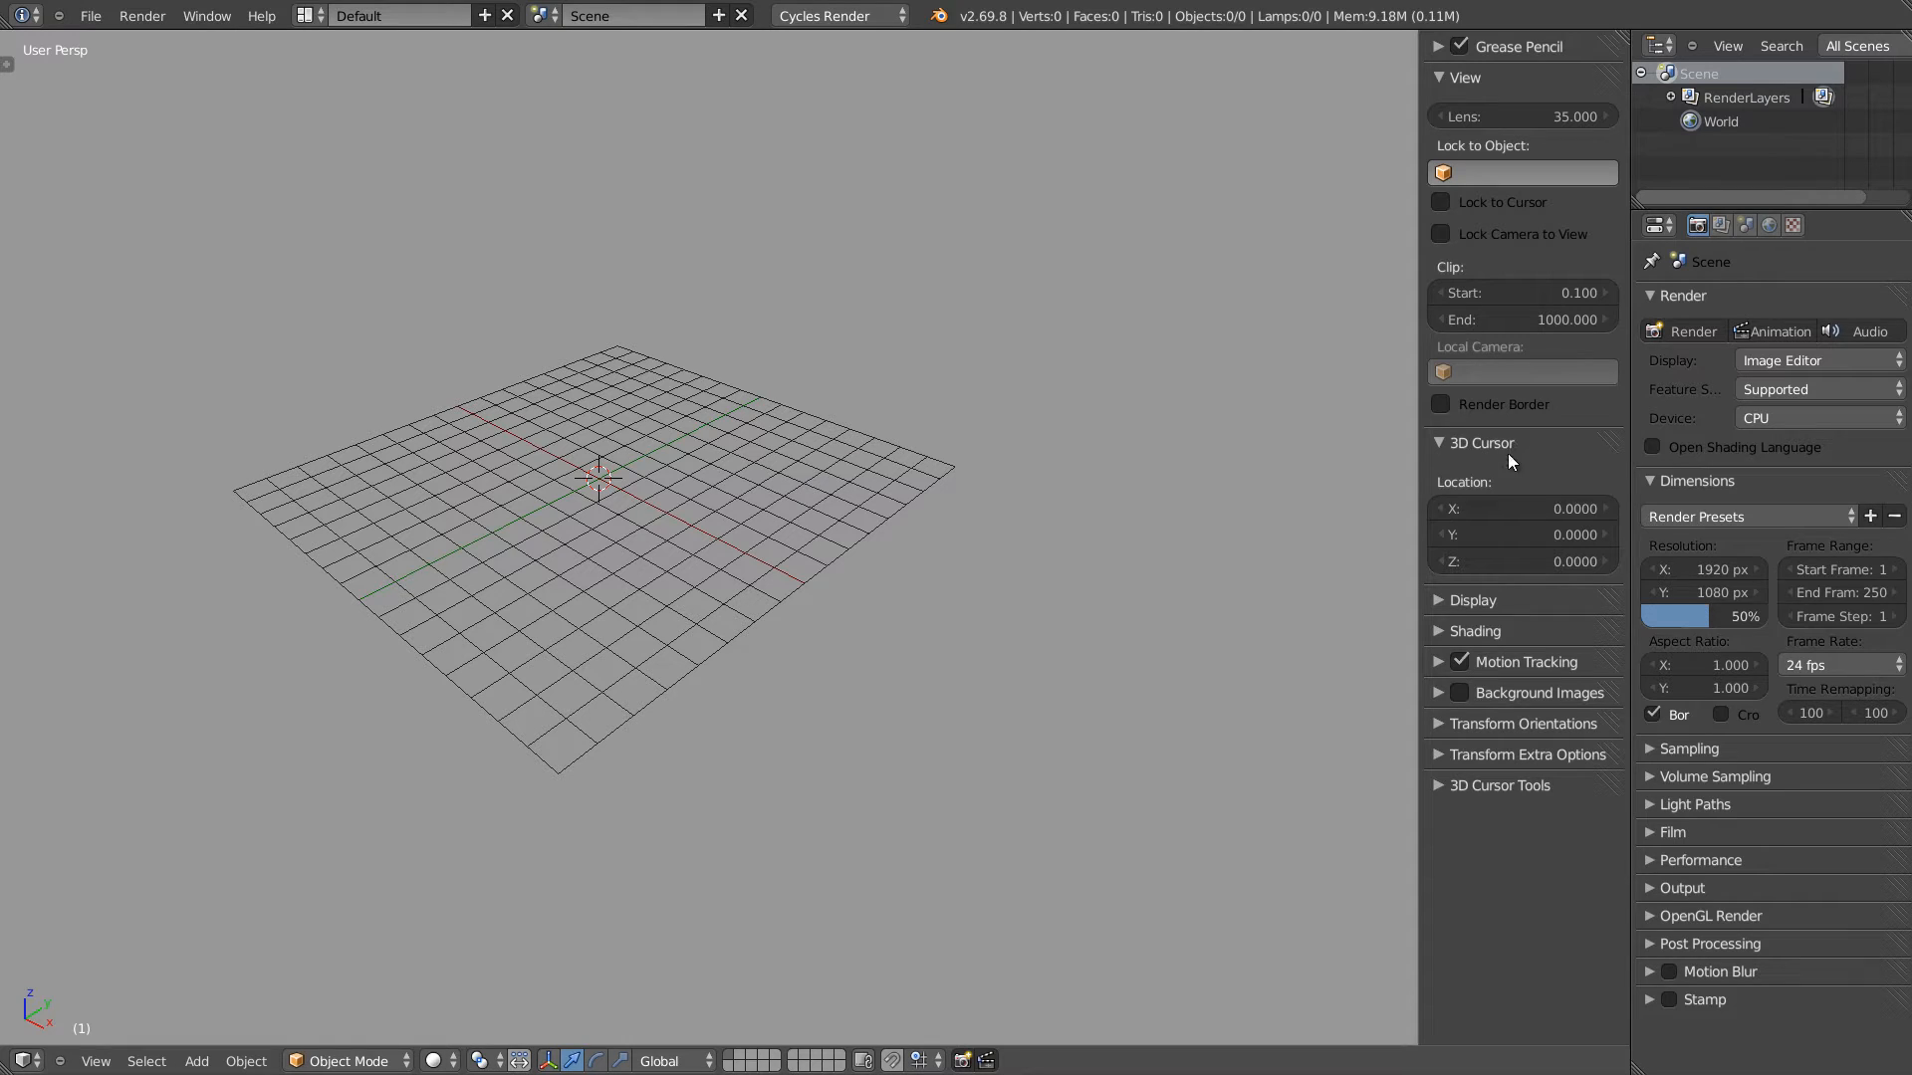
left_click(736, 319)
left_click(445, 265)
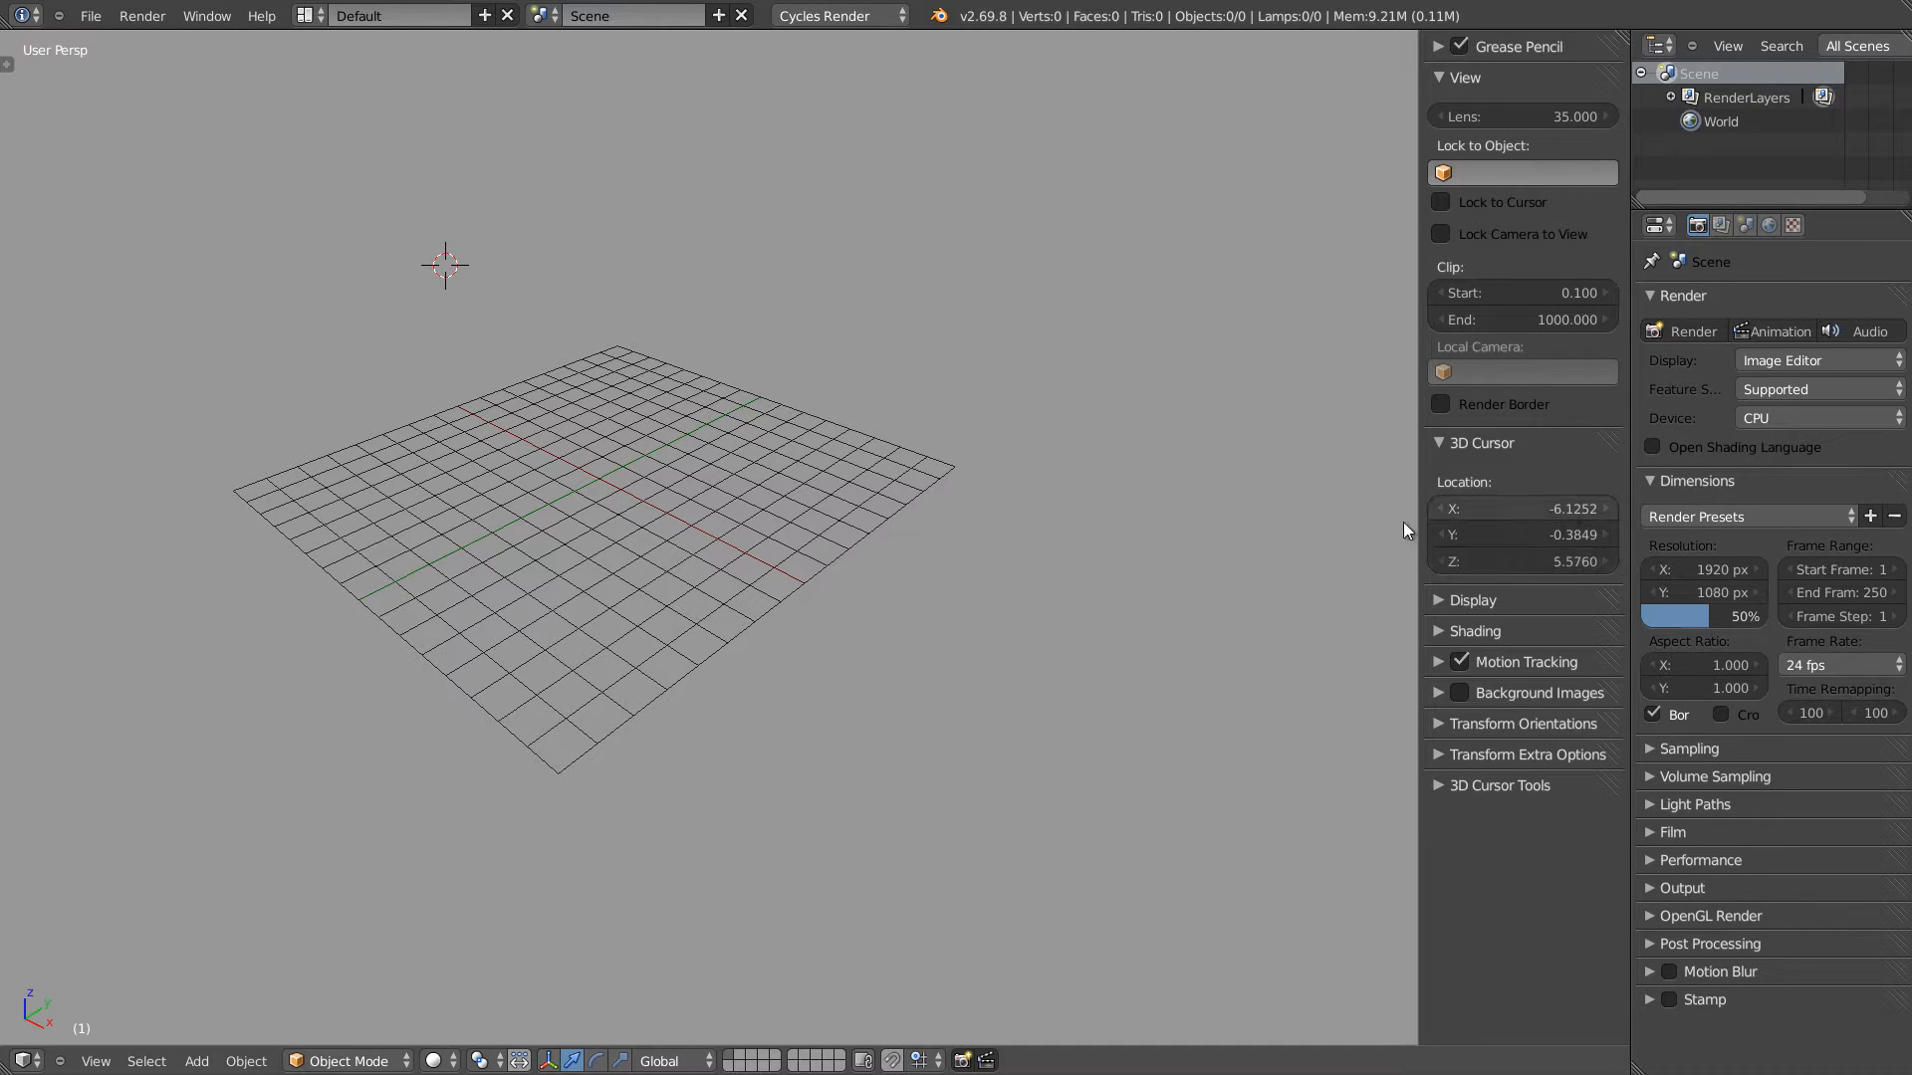
left_click(387, 665)
left_click(862, 619)
left_click(934, 343)
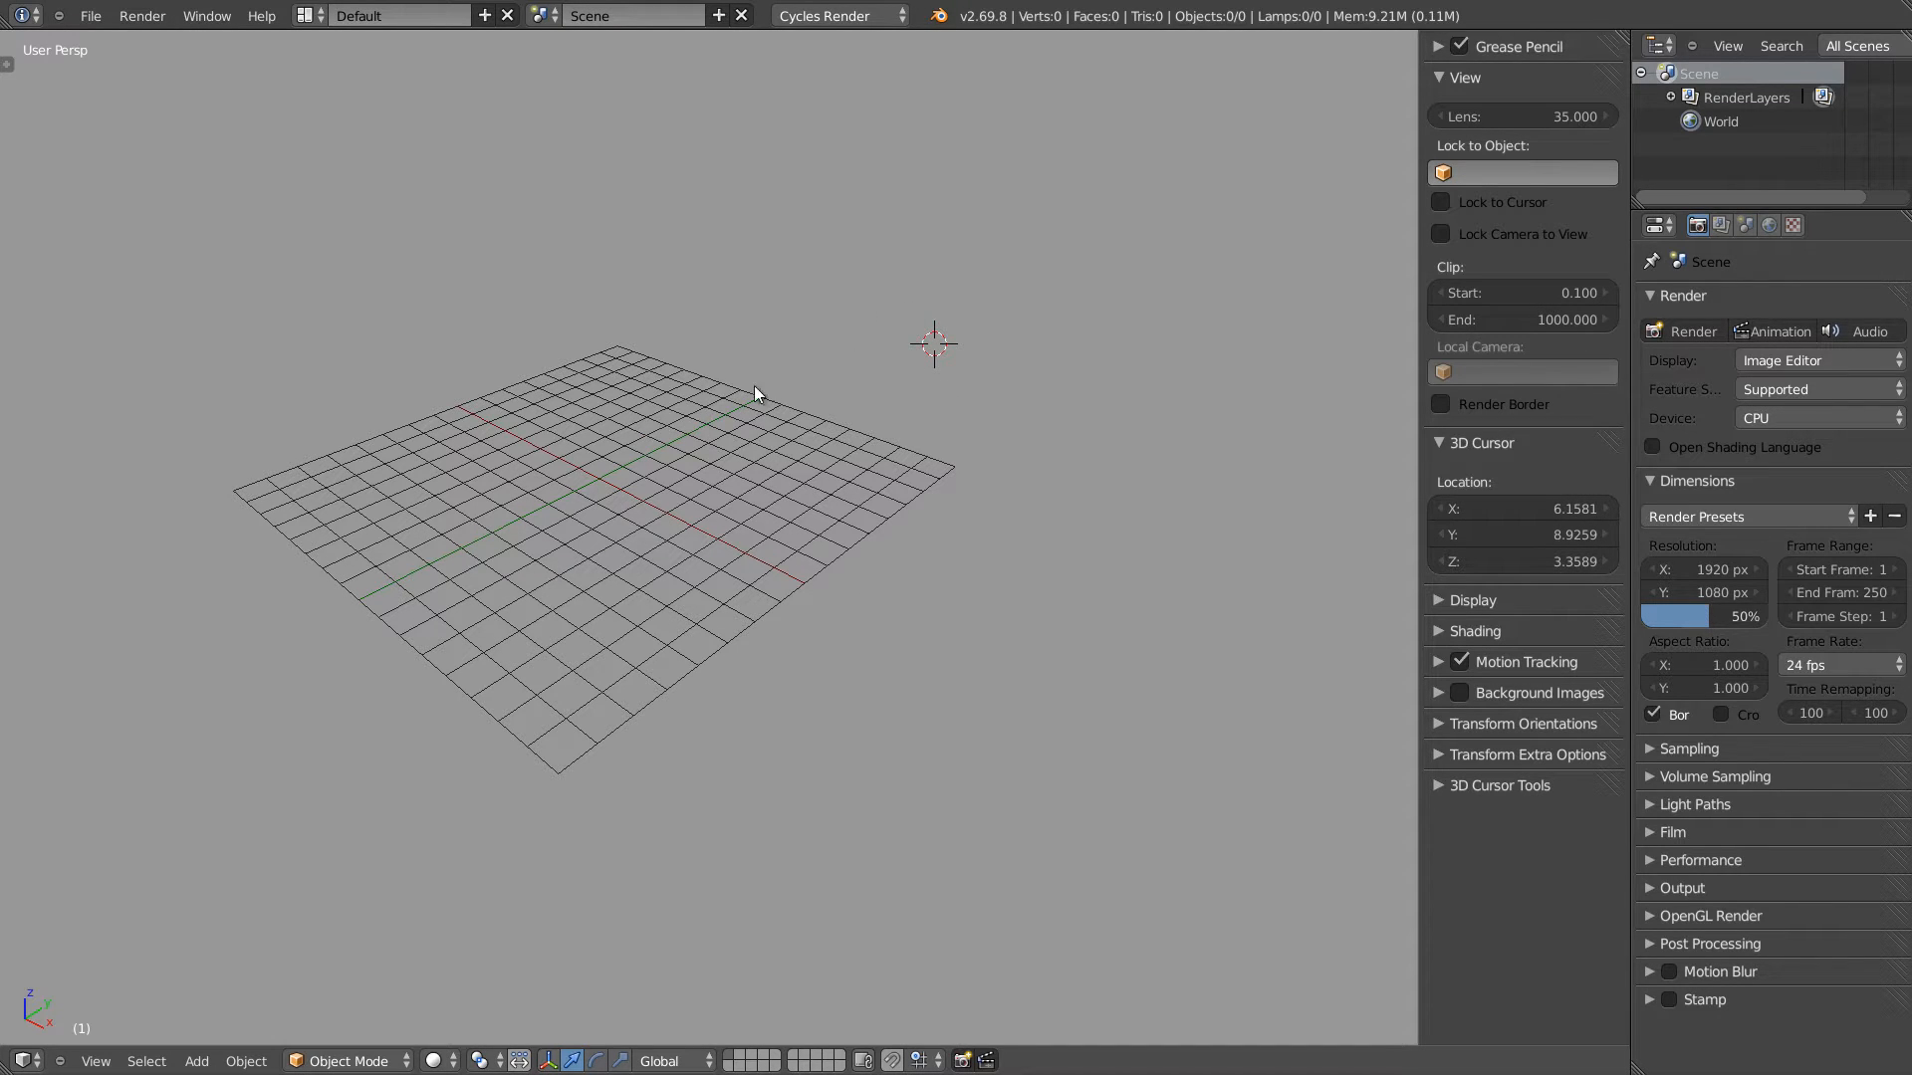
key("shift+c")
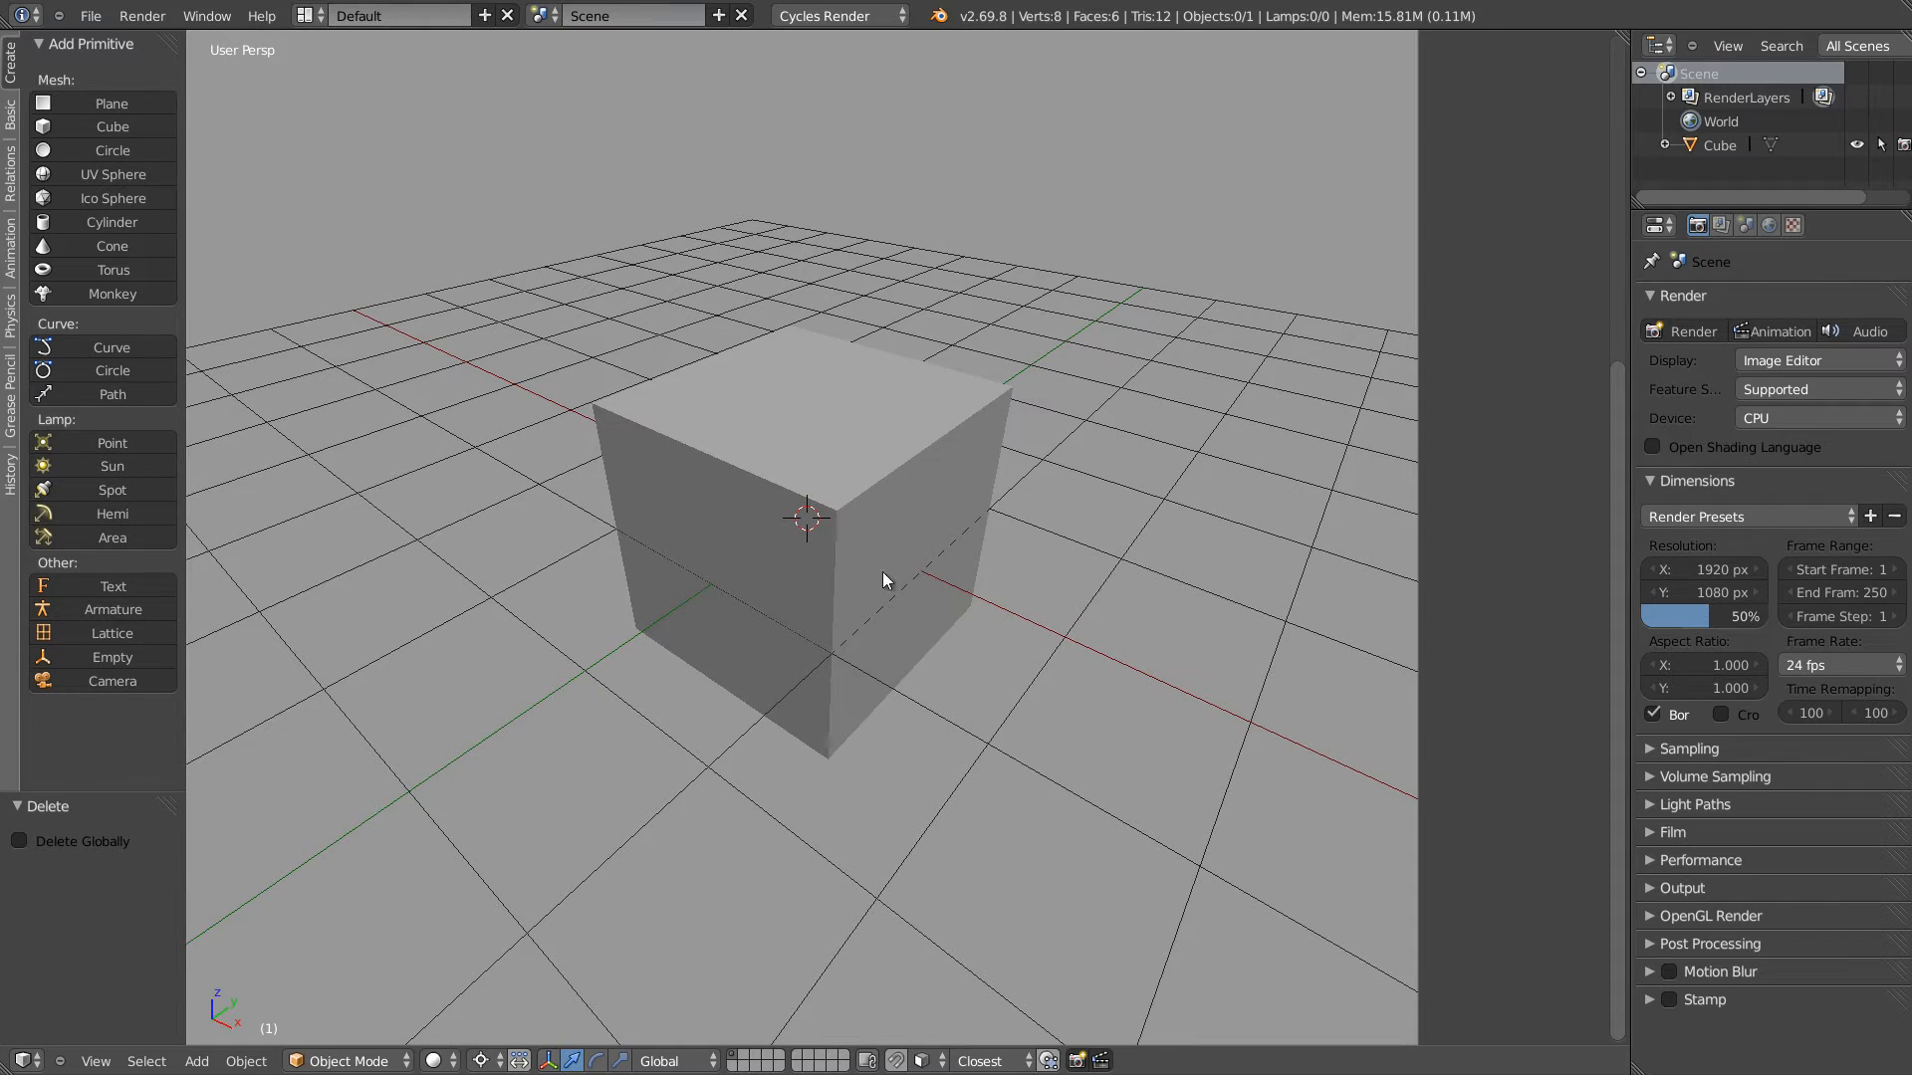
Place the 3D cursor at several spots around the cube, ending behind its upper edge
middle_click_drag(882, 572, 862, 553)
left_click(356, 452)
left_click(382, 708)
left_click(828, 866)
left_click(1139, 645)
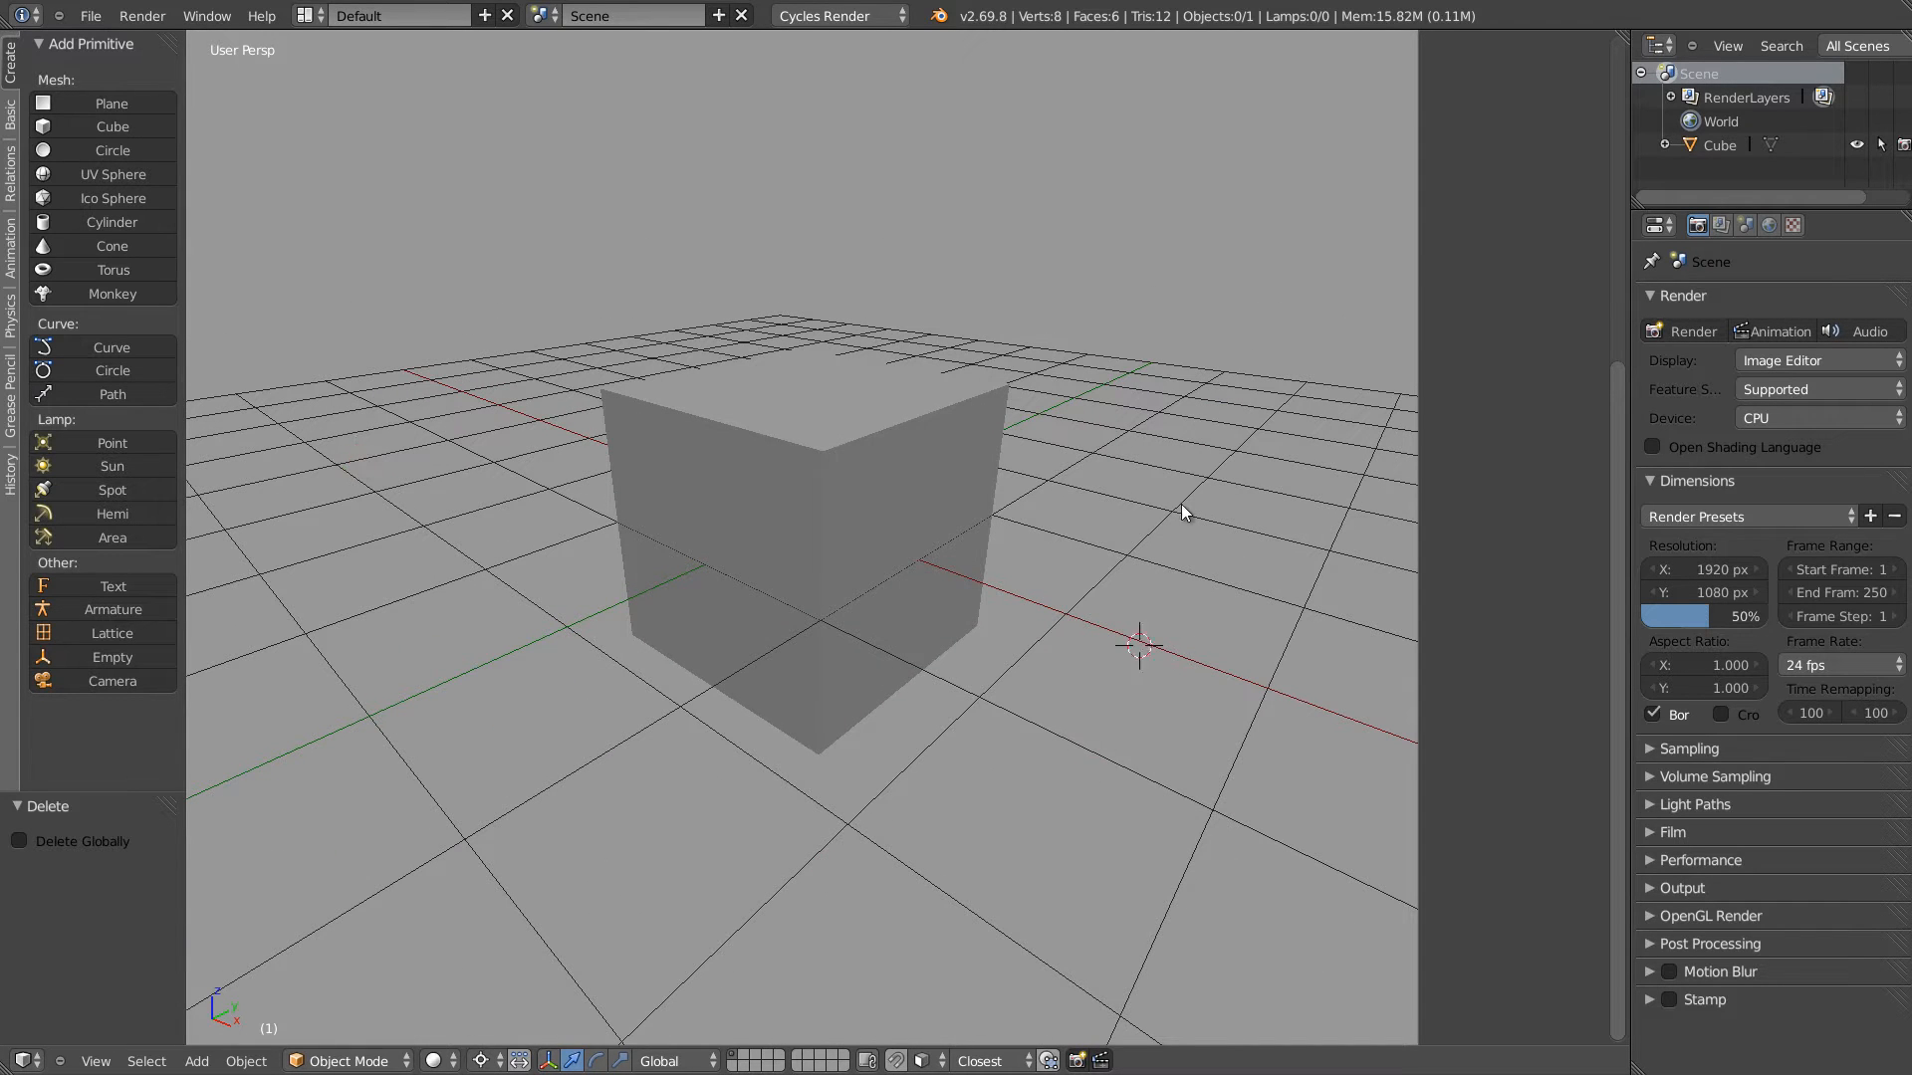
left_click(1075, 316)
middle_click_drag(815, 446, 841, 448)
Select the cube and, in Edit Mode with vertex selection, select its top corner vertex at X -1, Y -1, Z 1
right_click(820, 495)
key("n")
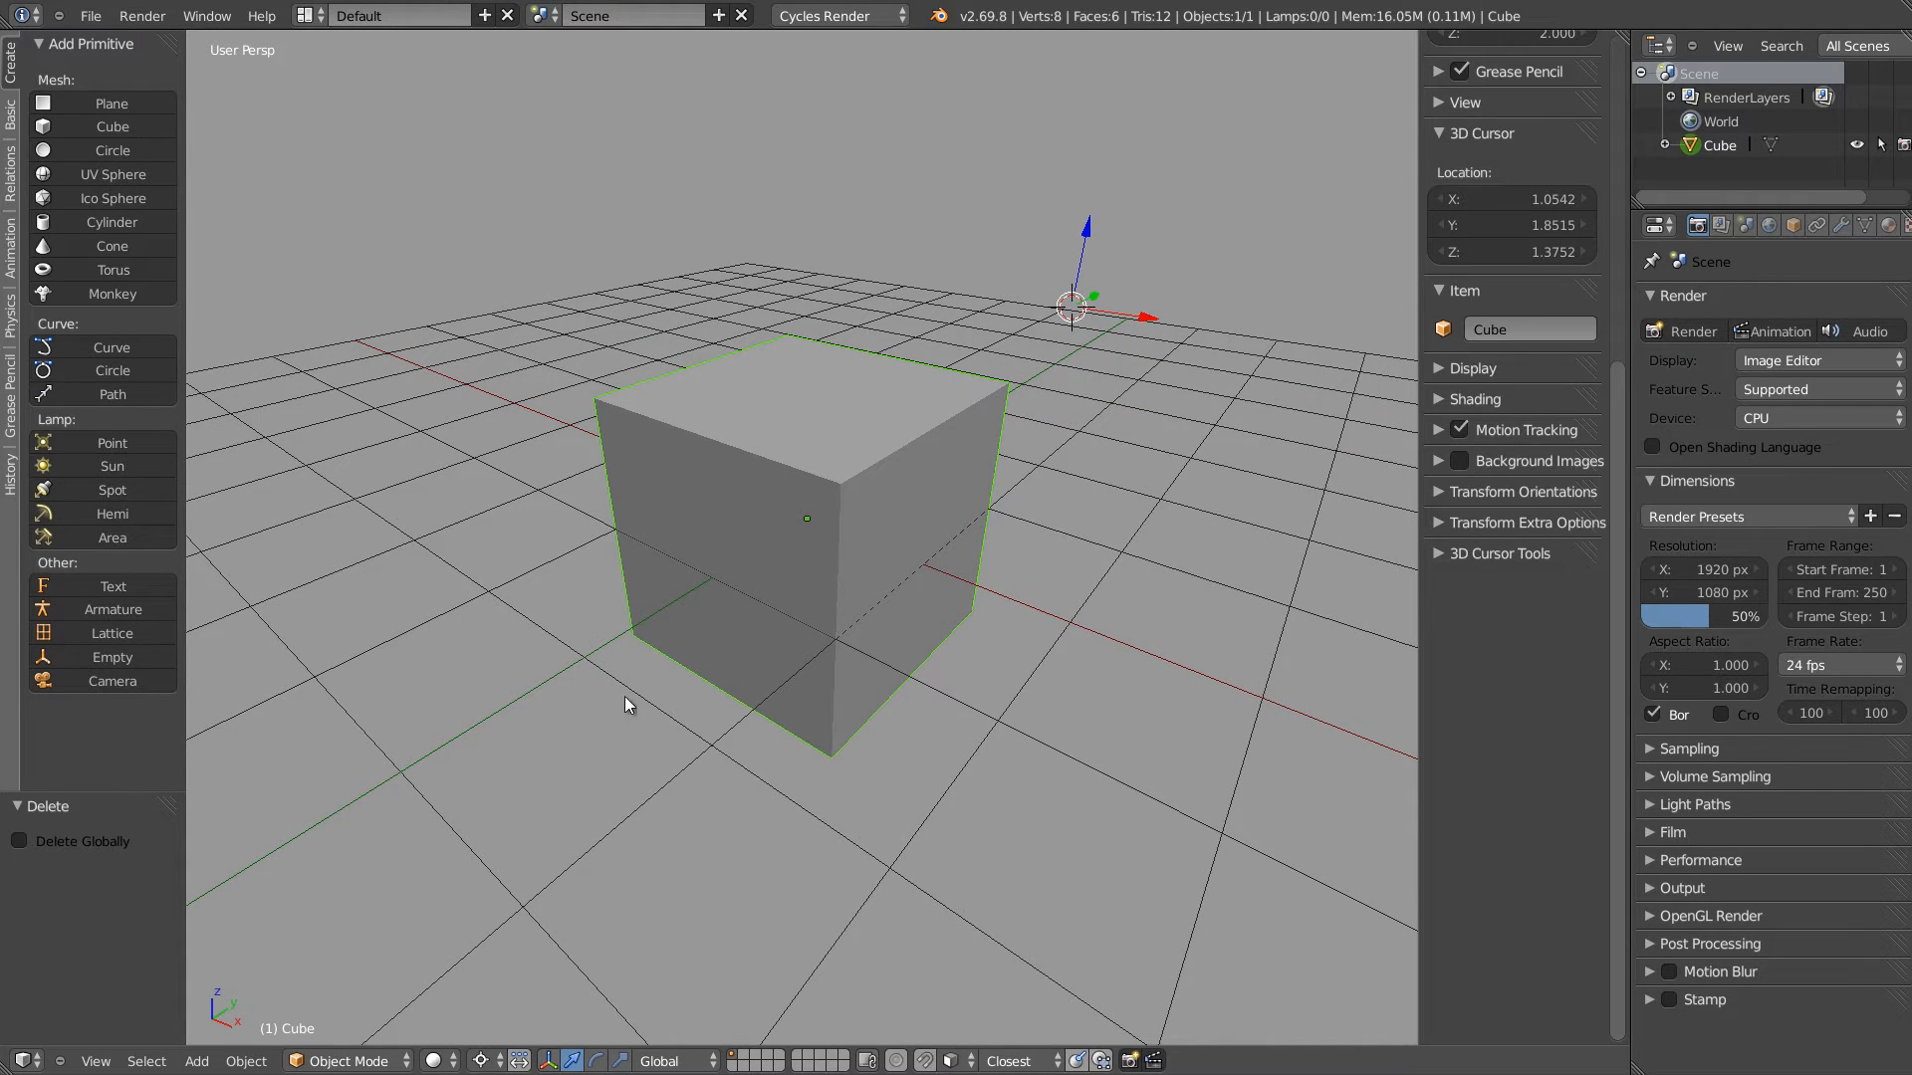
key("Tab")
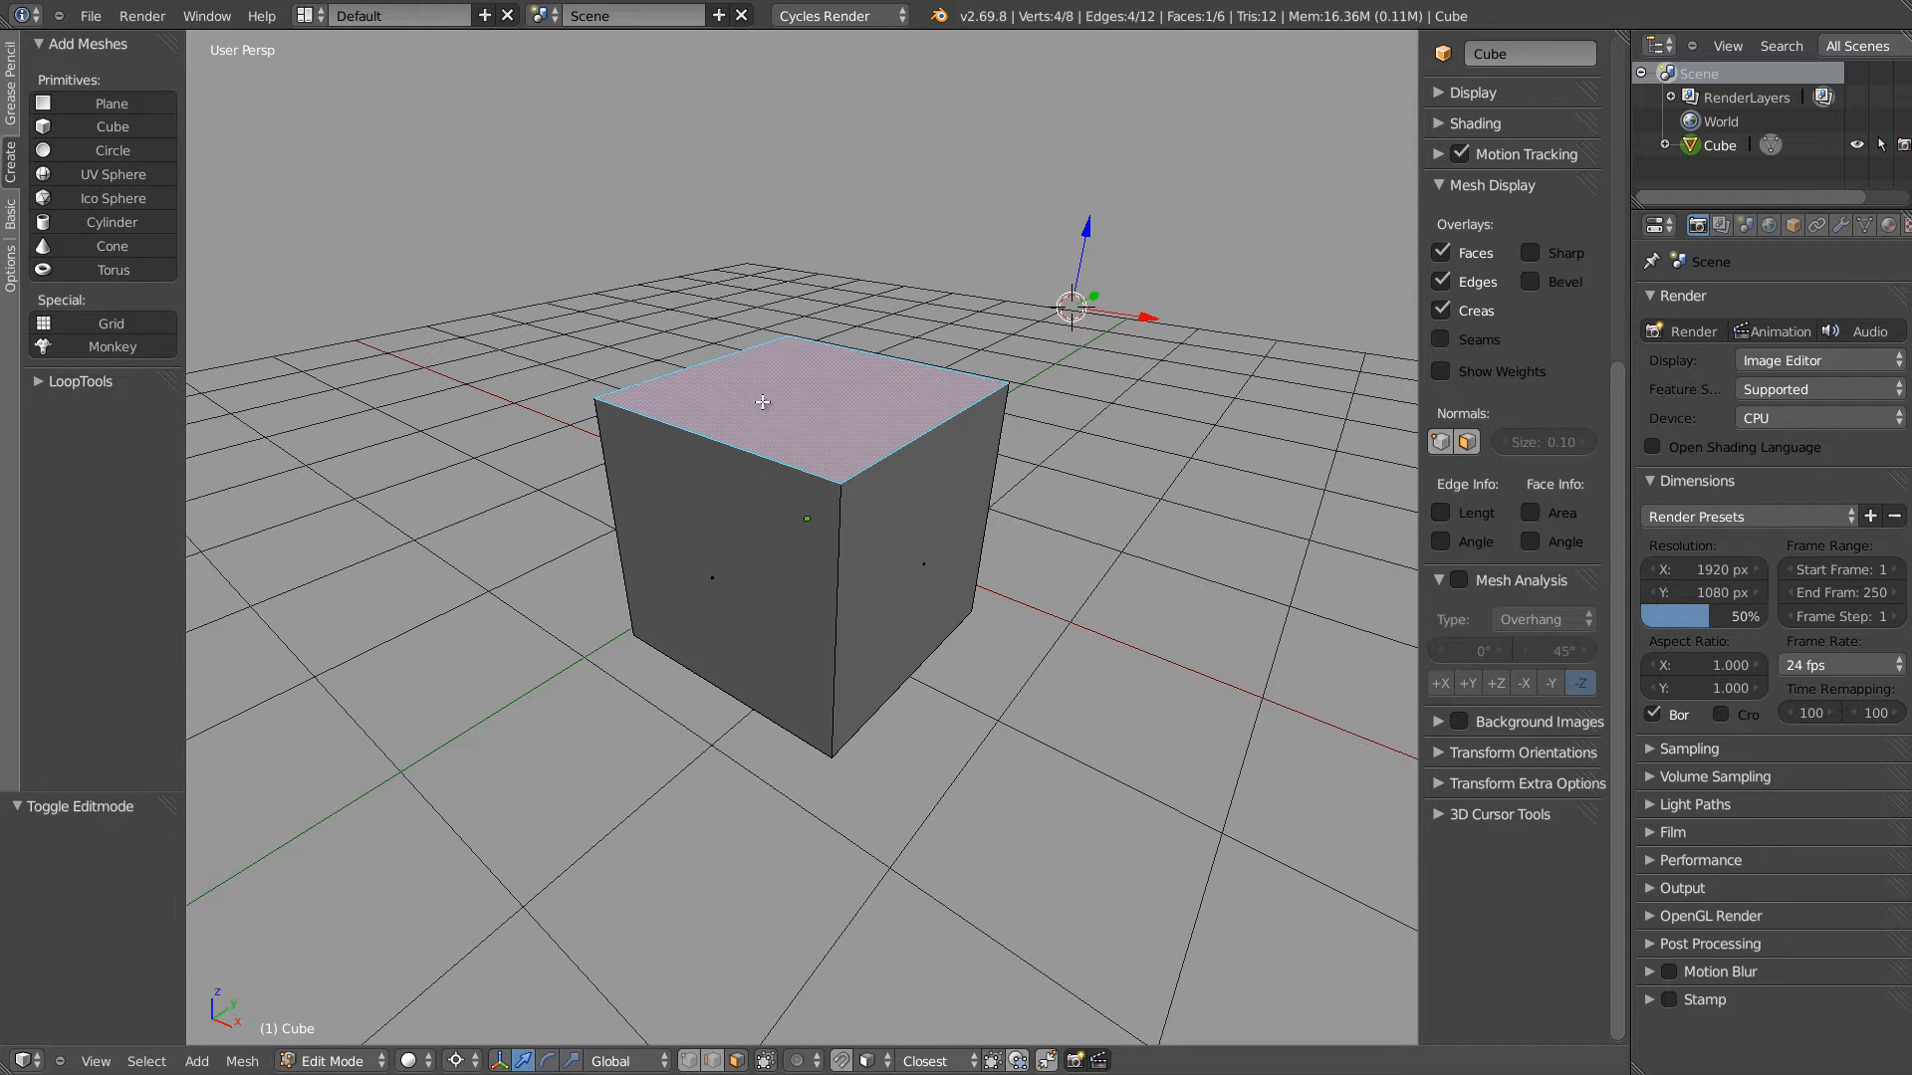
key("ctrl+Tab")
left_click(672, 355)
right_click(596, 414)
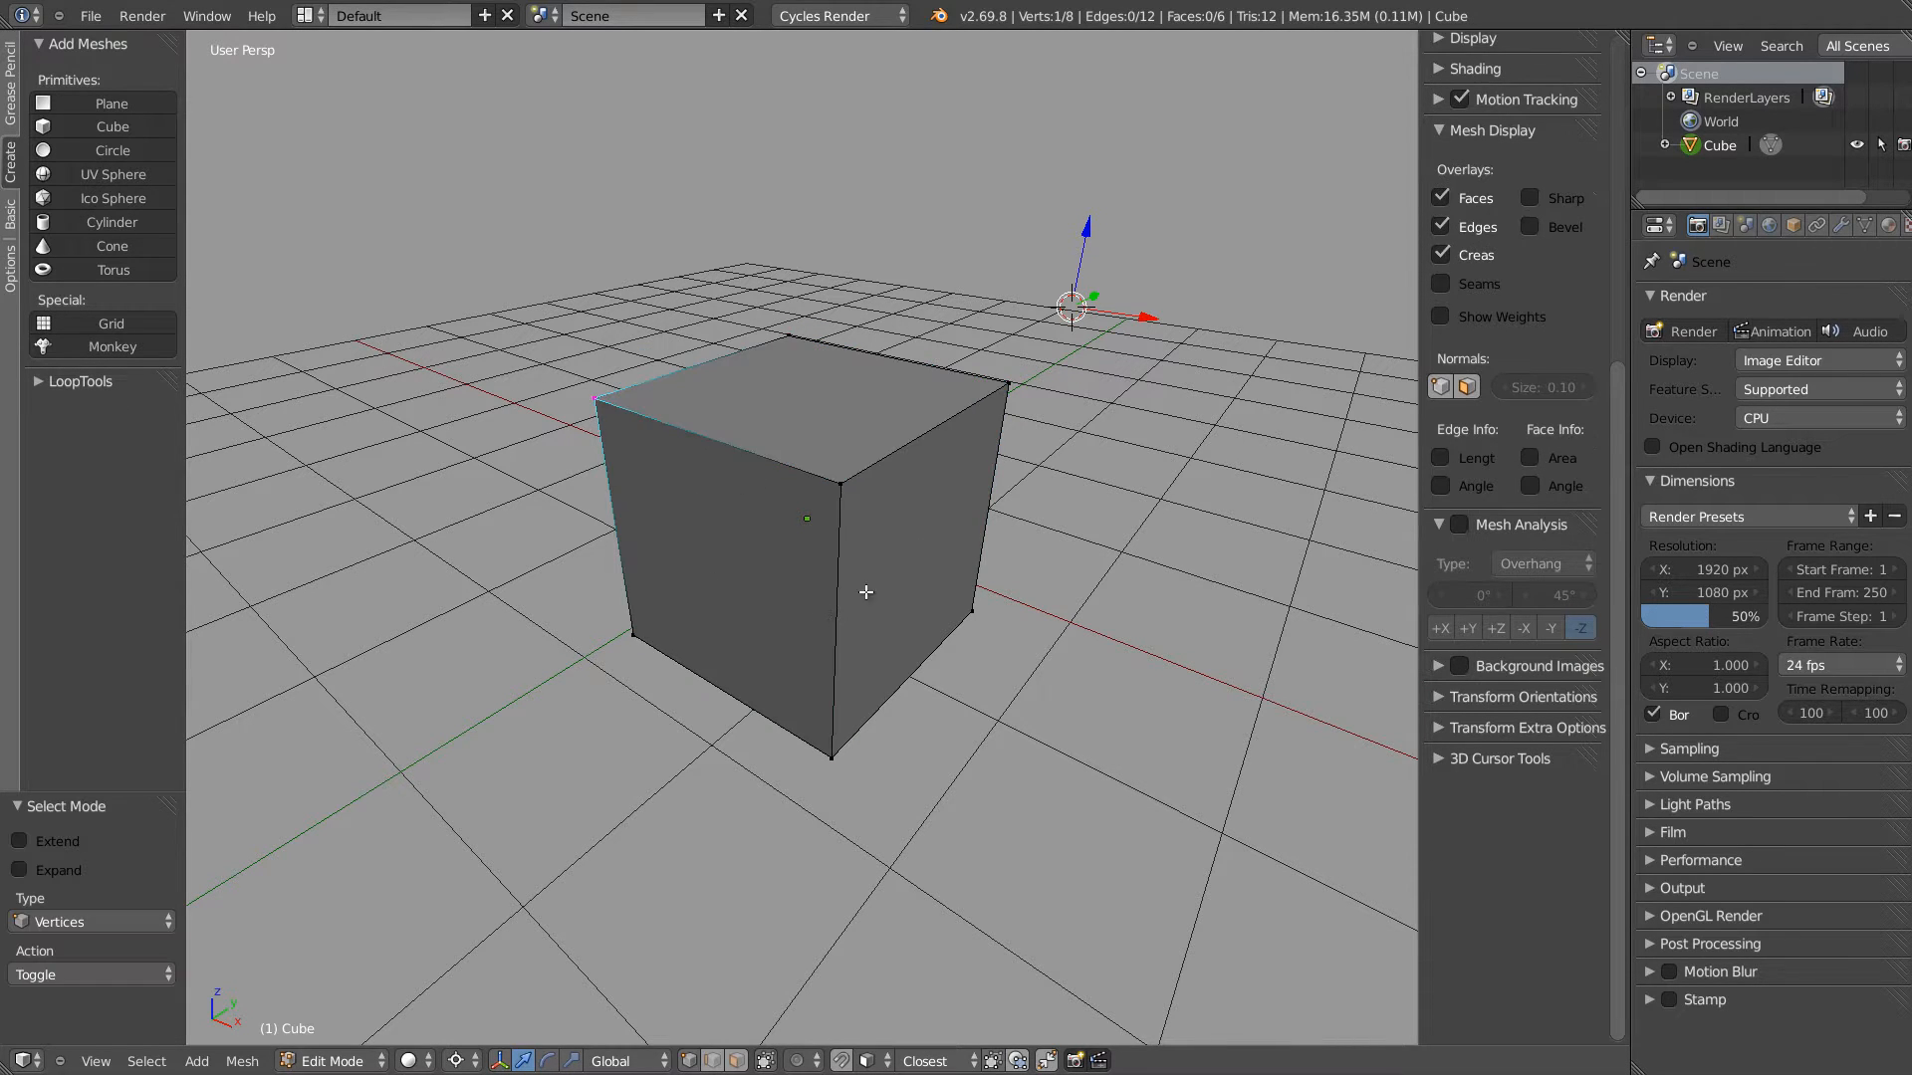
Snap the 3D cursor to the selected corner vertex and return to Object Mode
middle_click_drag(867, 588, 700, 457)
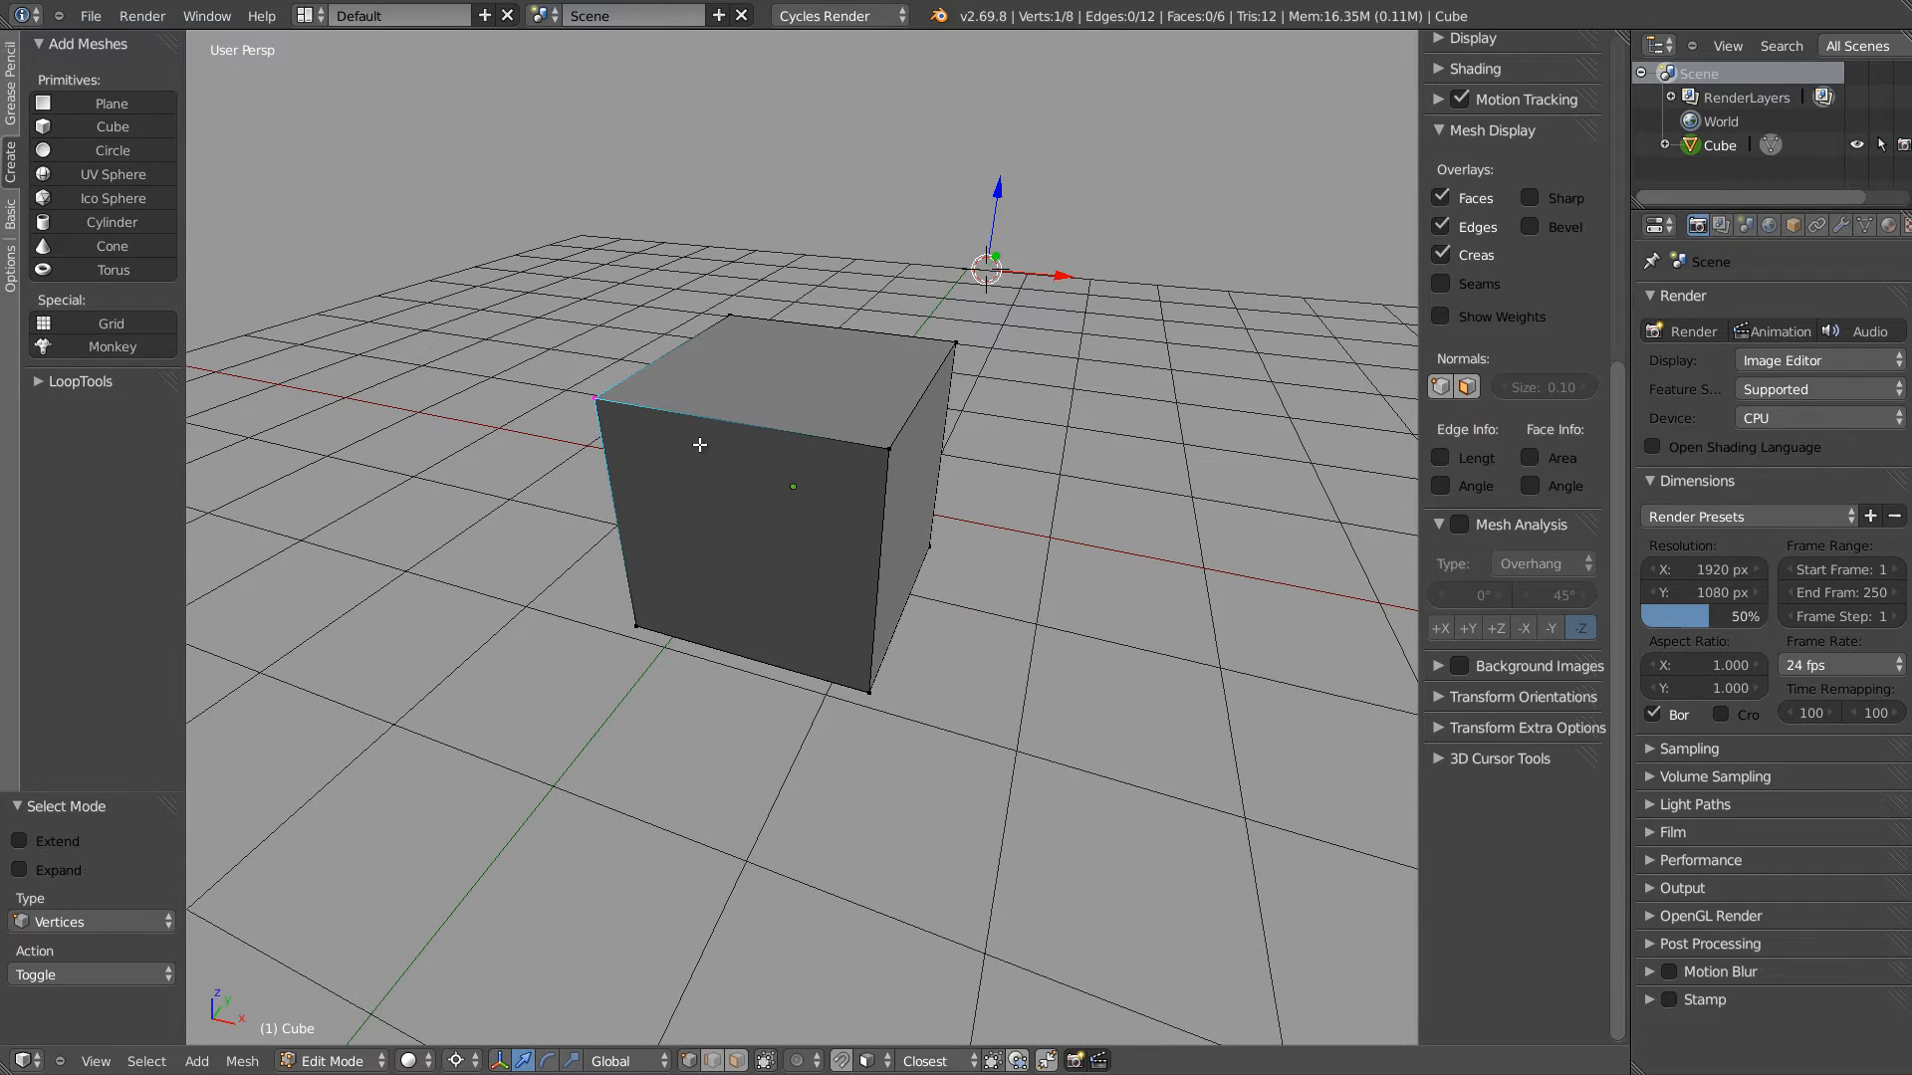
key("shift+s")
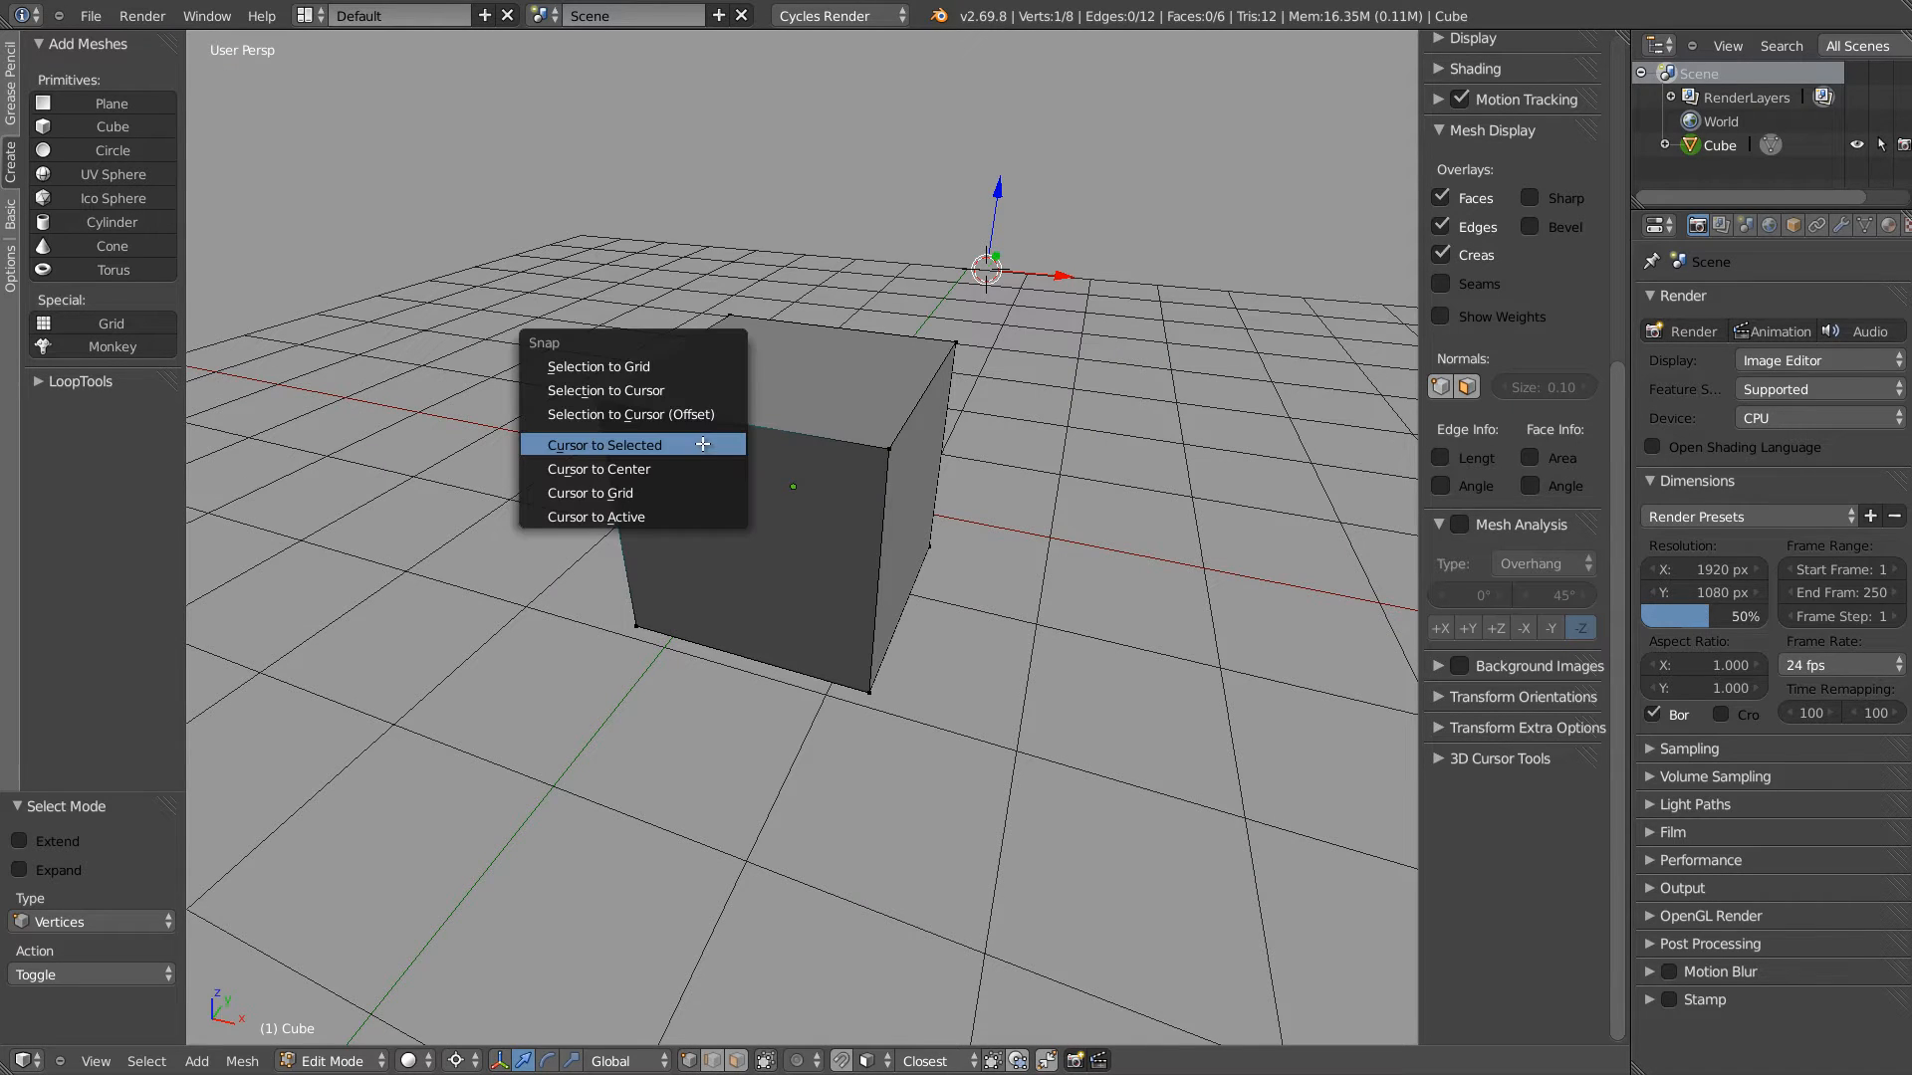
left_click(626, 439)
middle_click_drag(662, 504, 720, 427)
key("Tab")
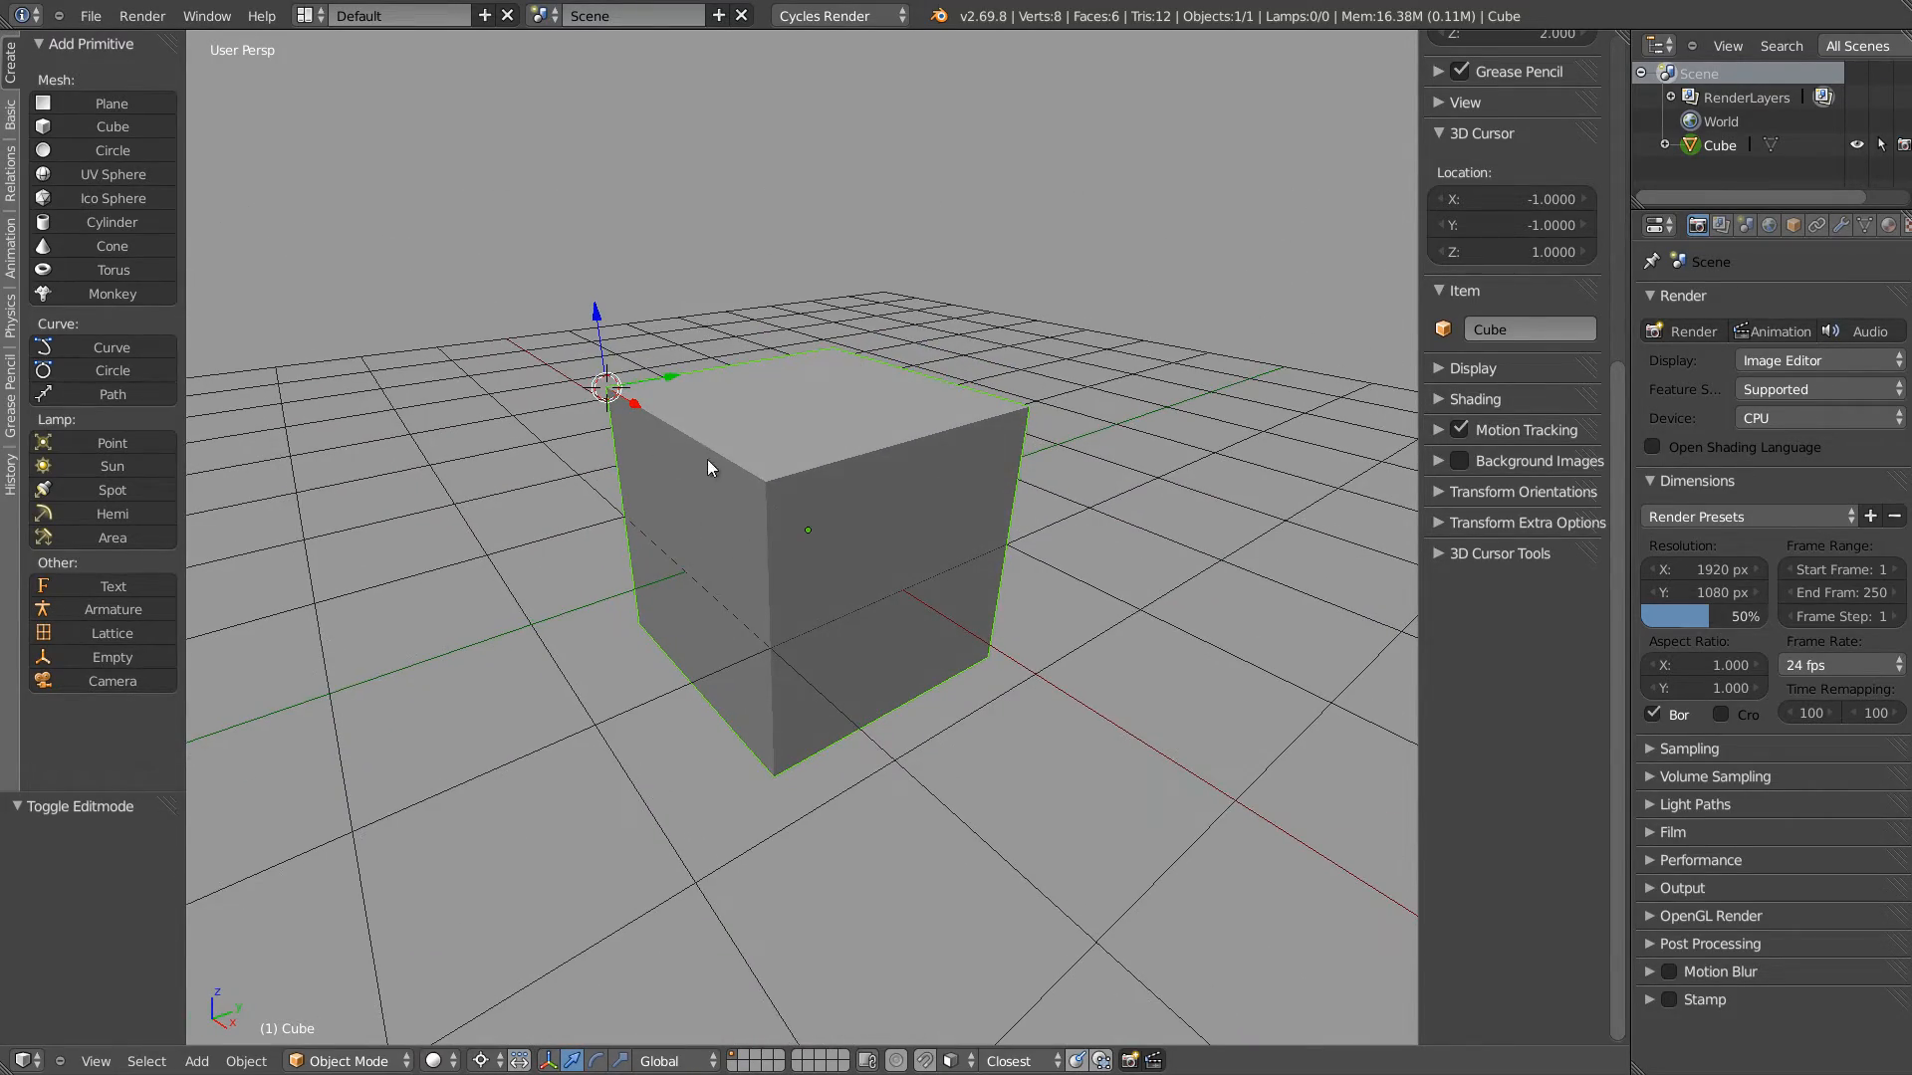
Set the pivot point to Median Point
left_click(490, 1061)
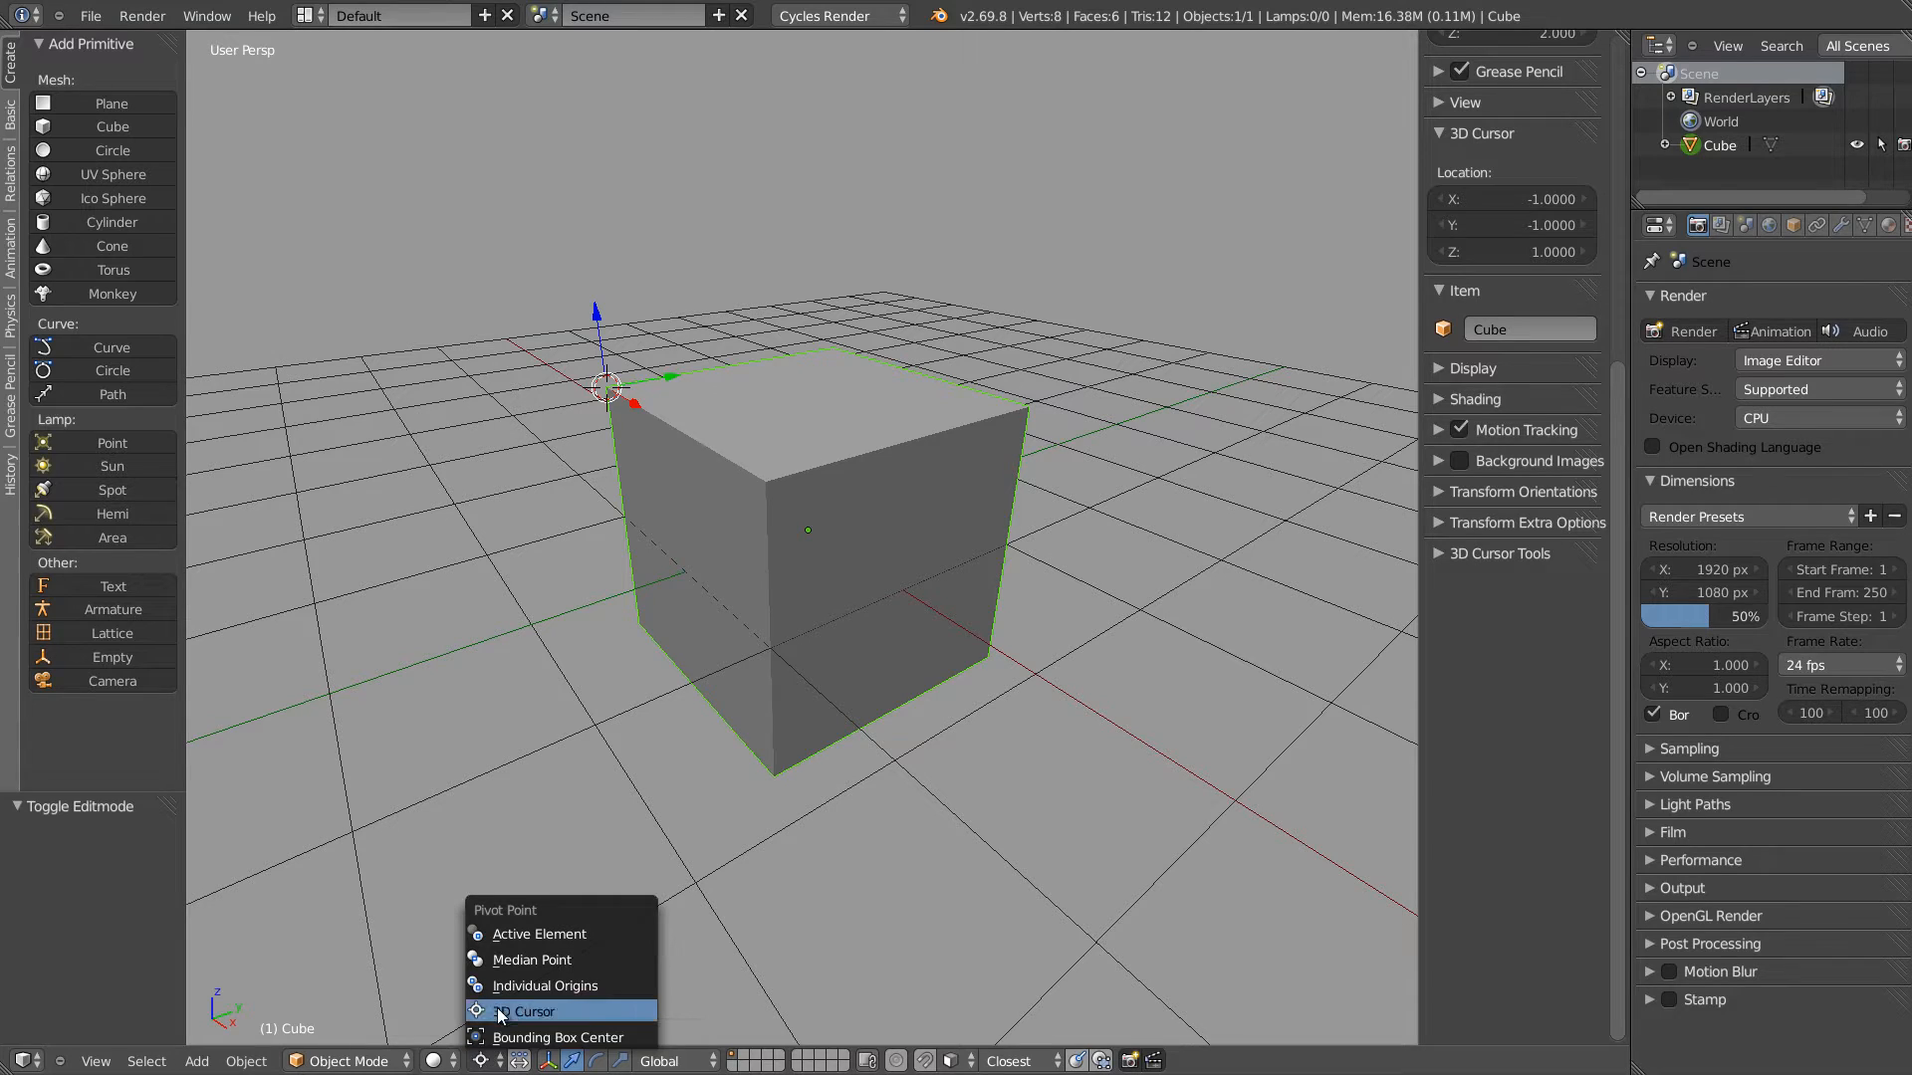
left_click(503, 1012)
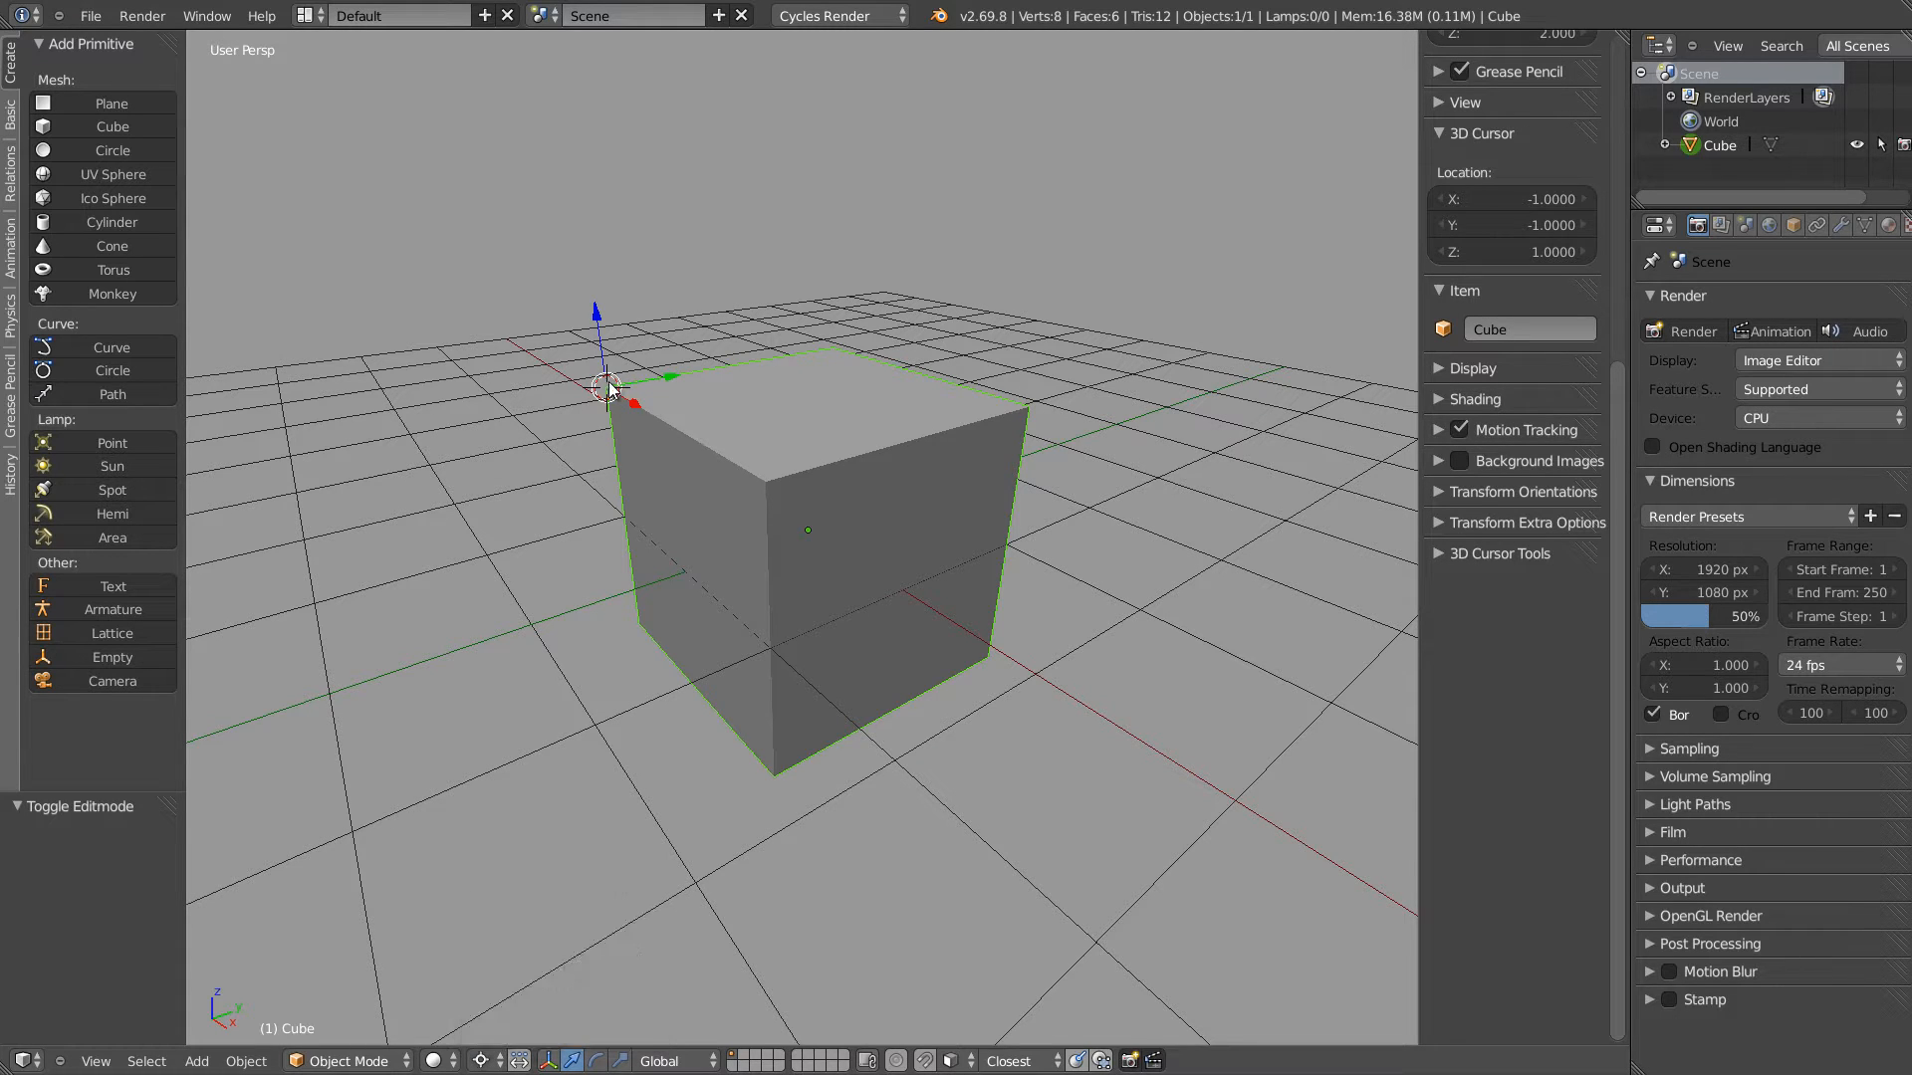
left_click(485, 1061)
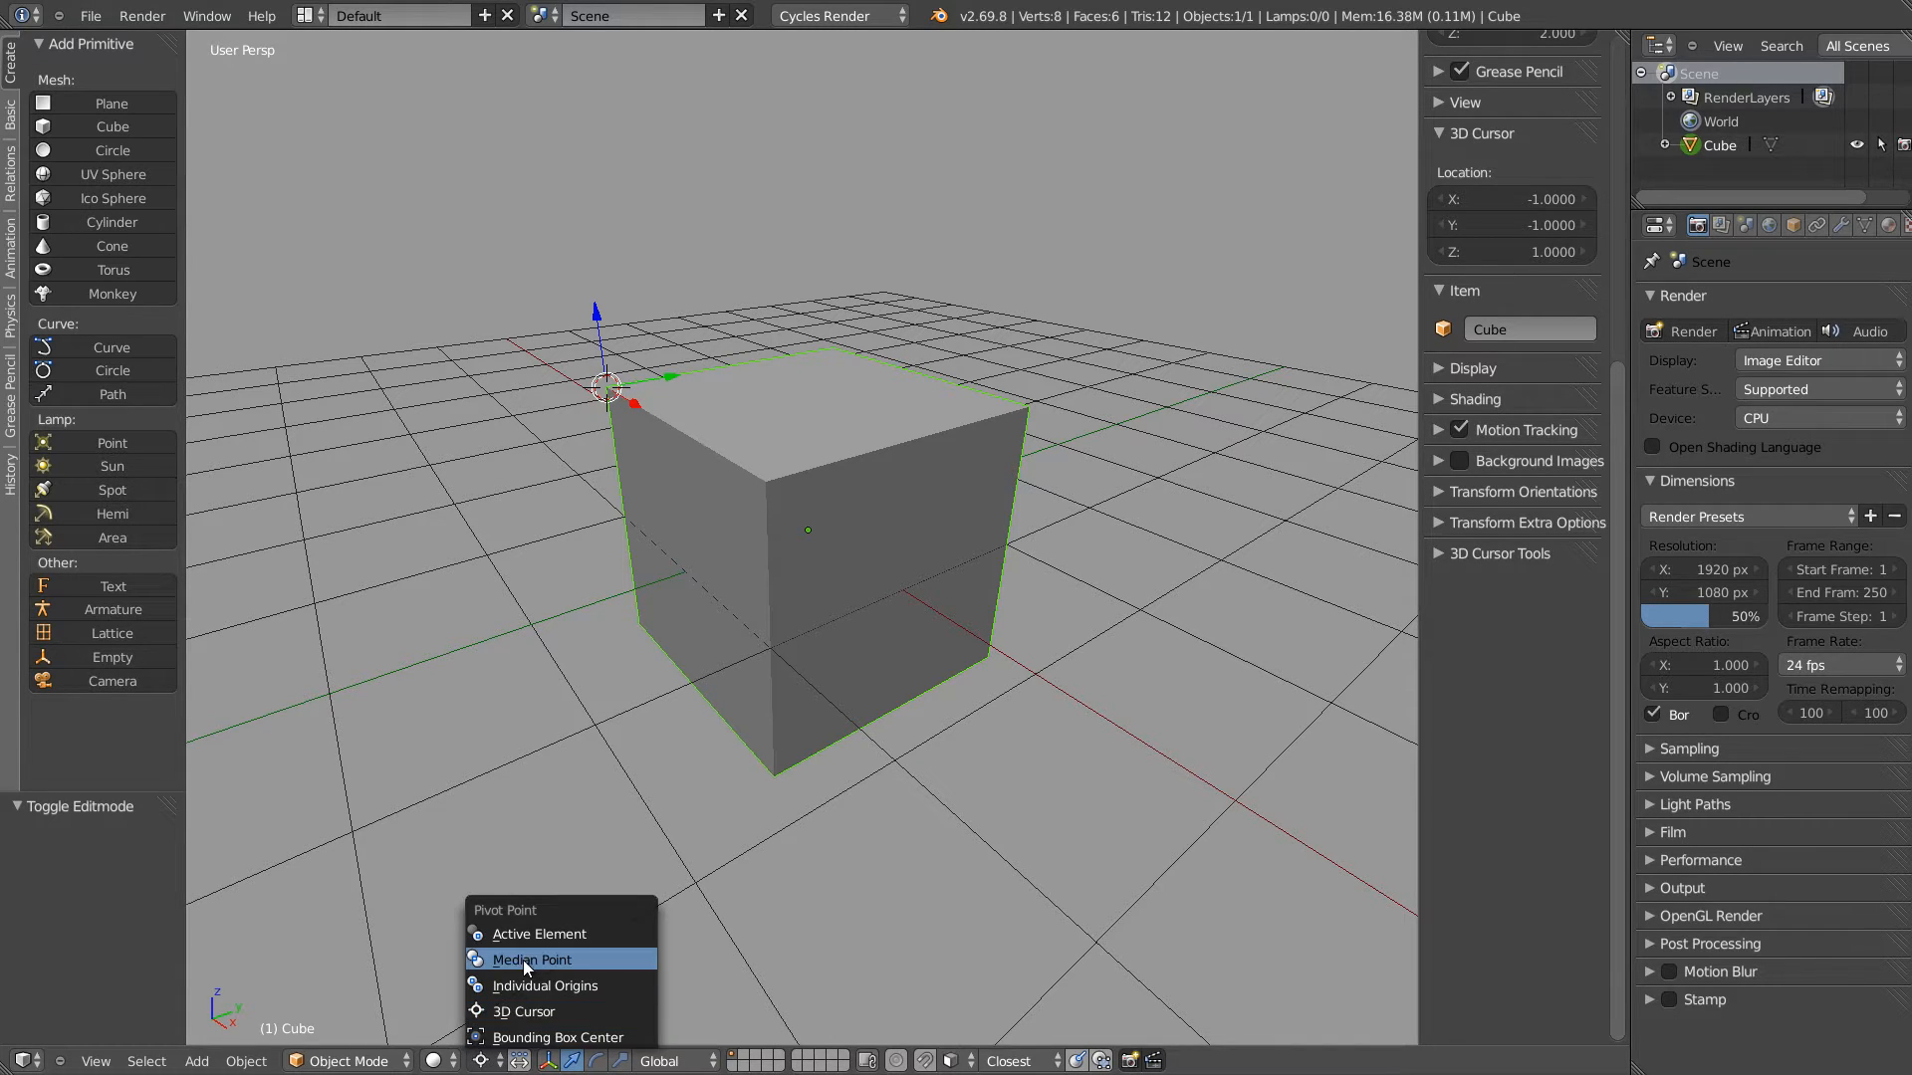
left_click(523, 959)
middle_click_drag(687, 537, 816, 493)
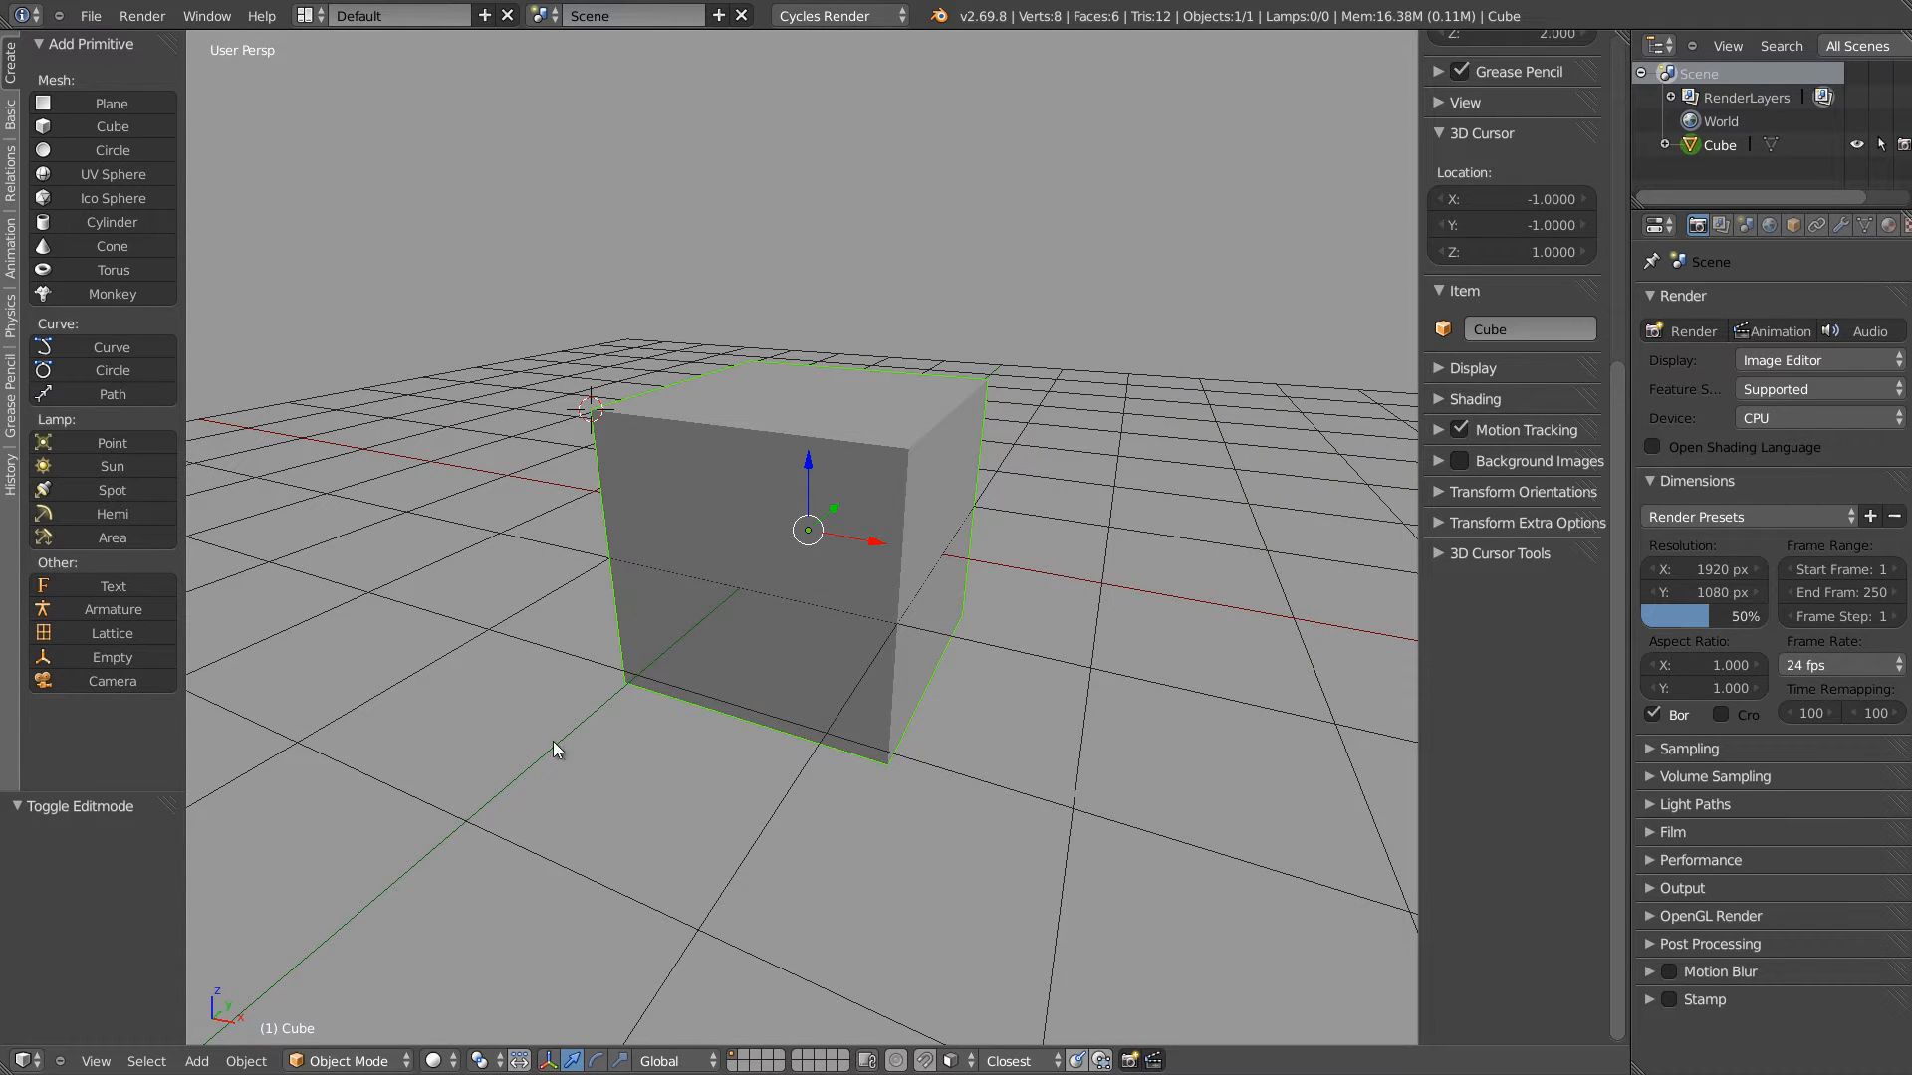
middle_click_drag(790, 482, 809, 528)
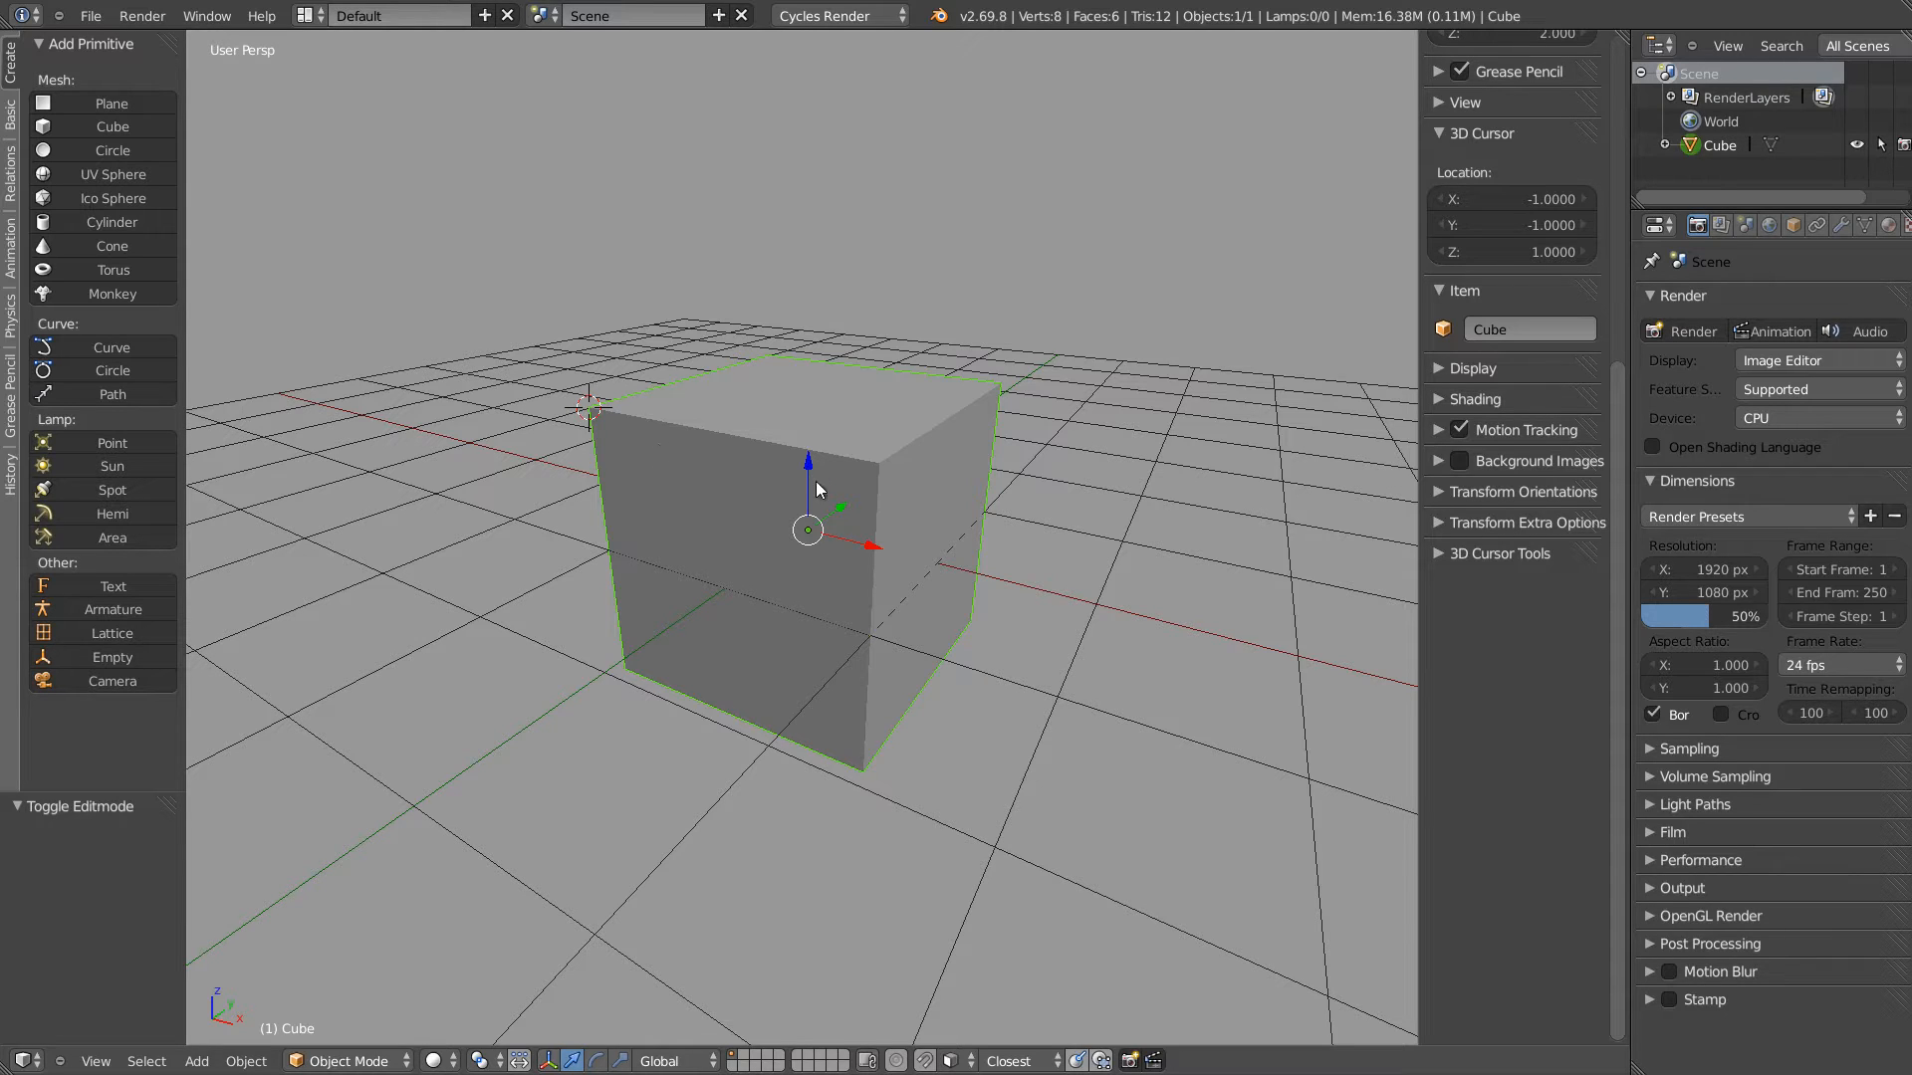
Set the cube's origin to the 3D cursor at its top corner
key("ctrl+shift+alt+c")
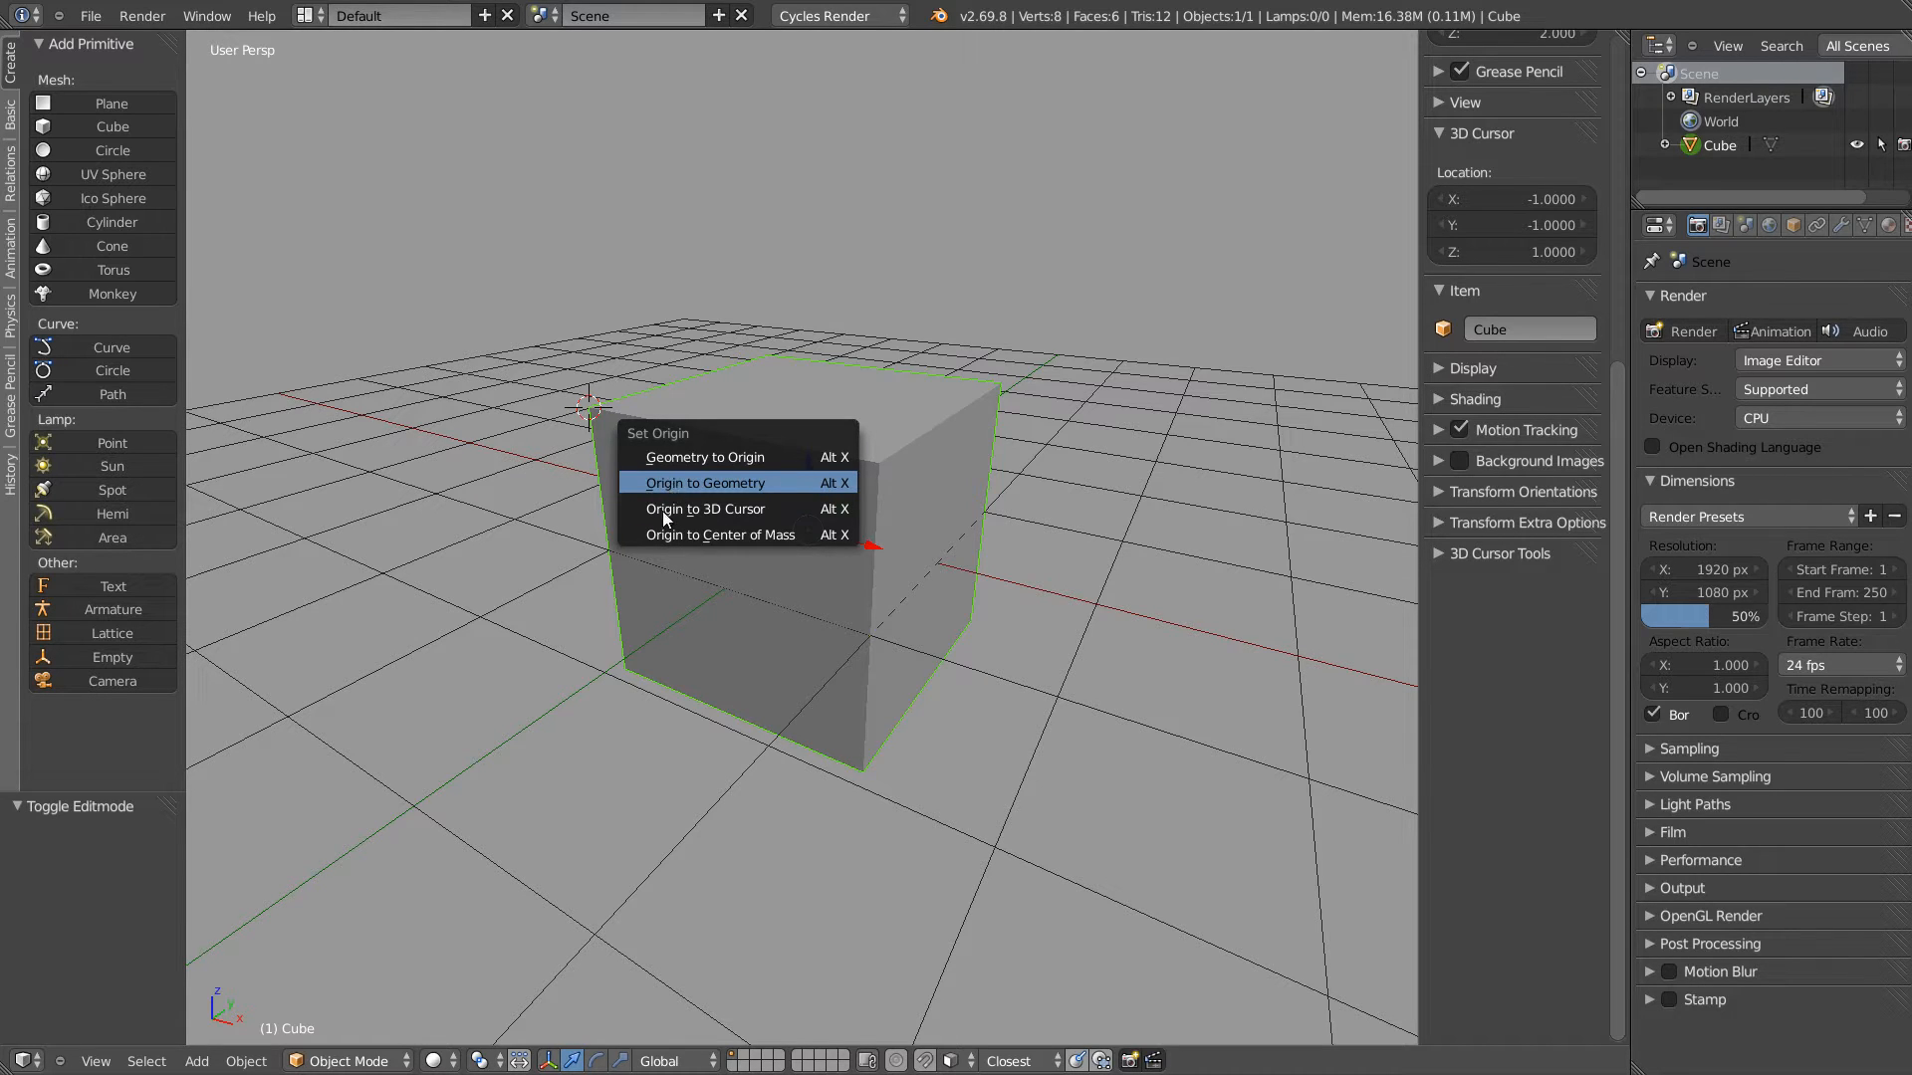
left_click(721, 510)
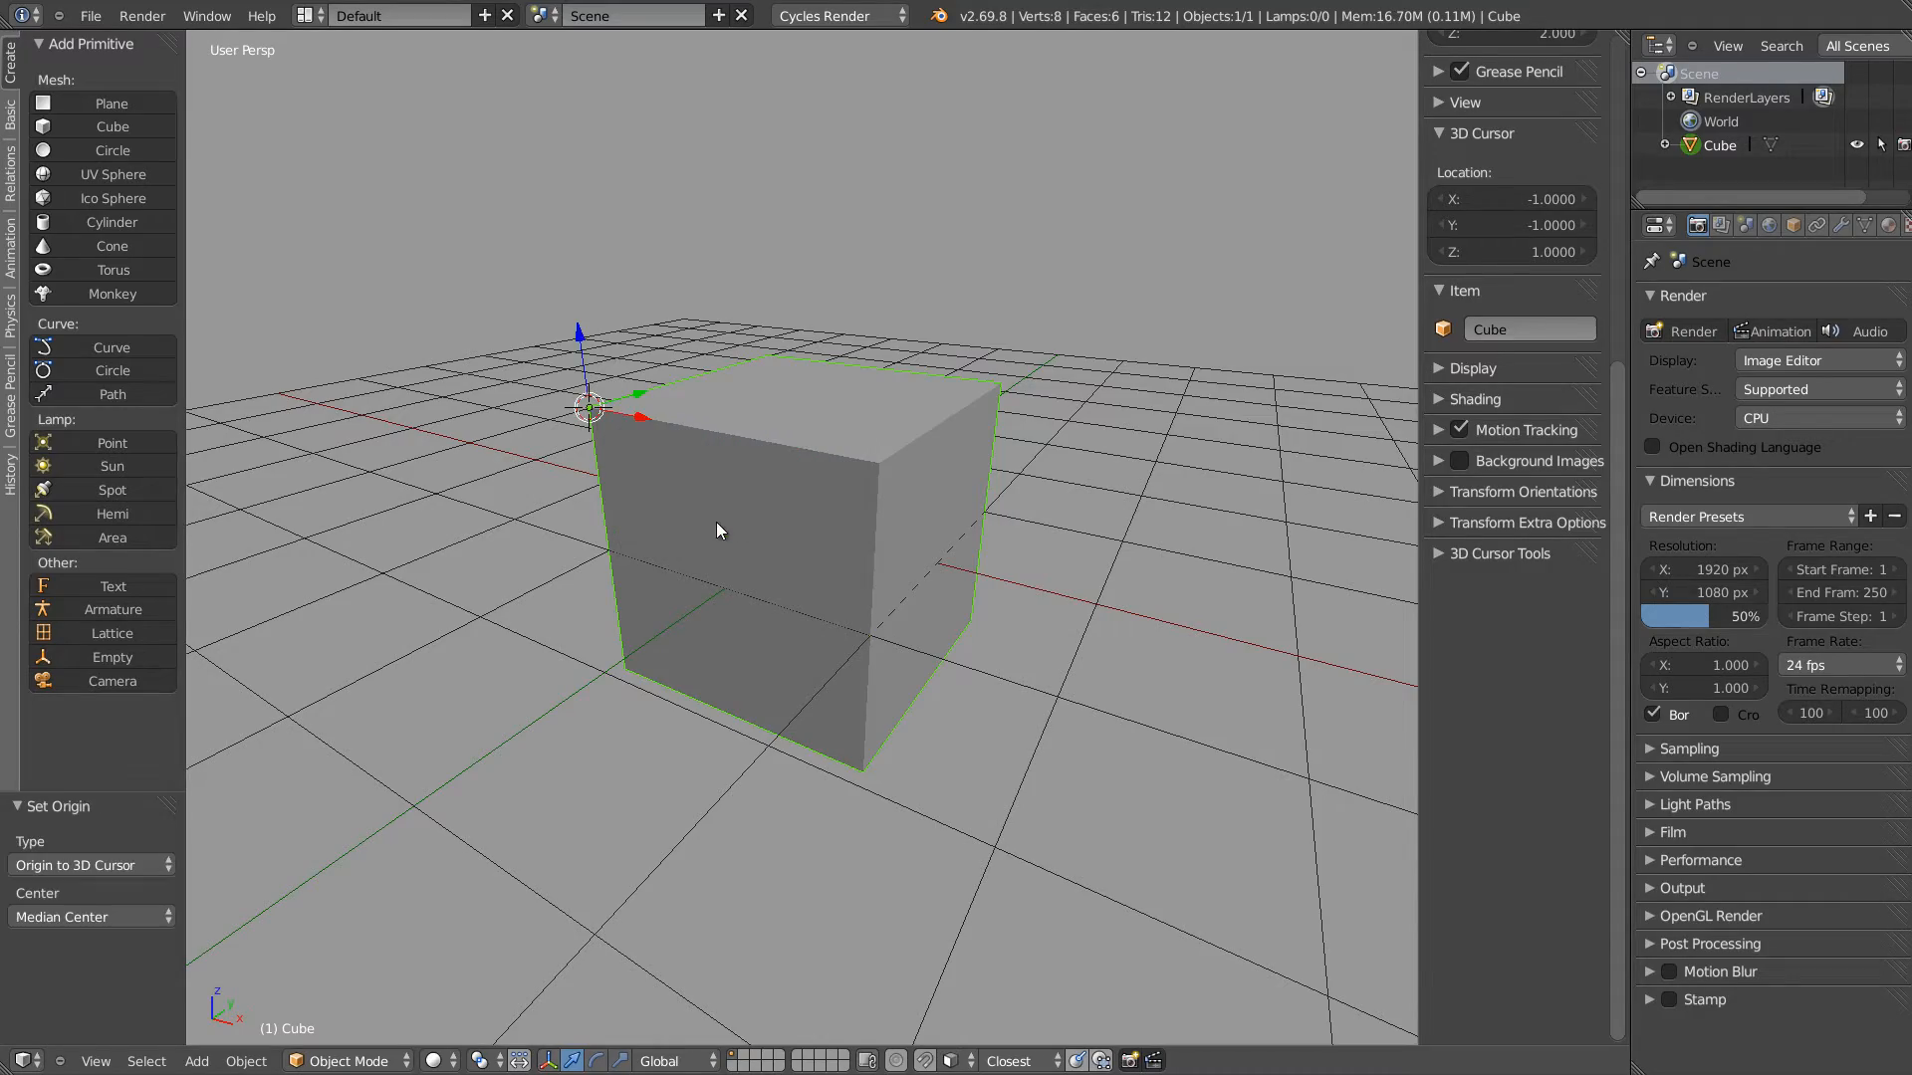
middle_click_drag(717, 529, 682, 481)
Reset the 3D cursor to the world origin and bring the whole cube back into view
key("shift+c")
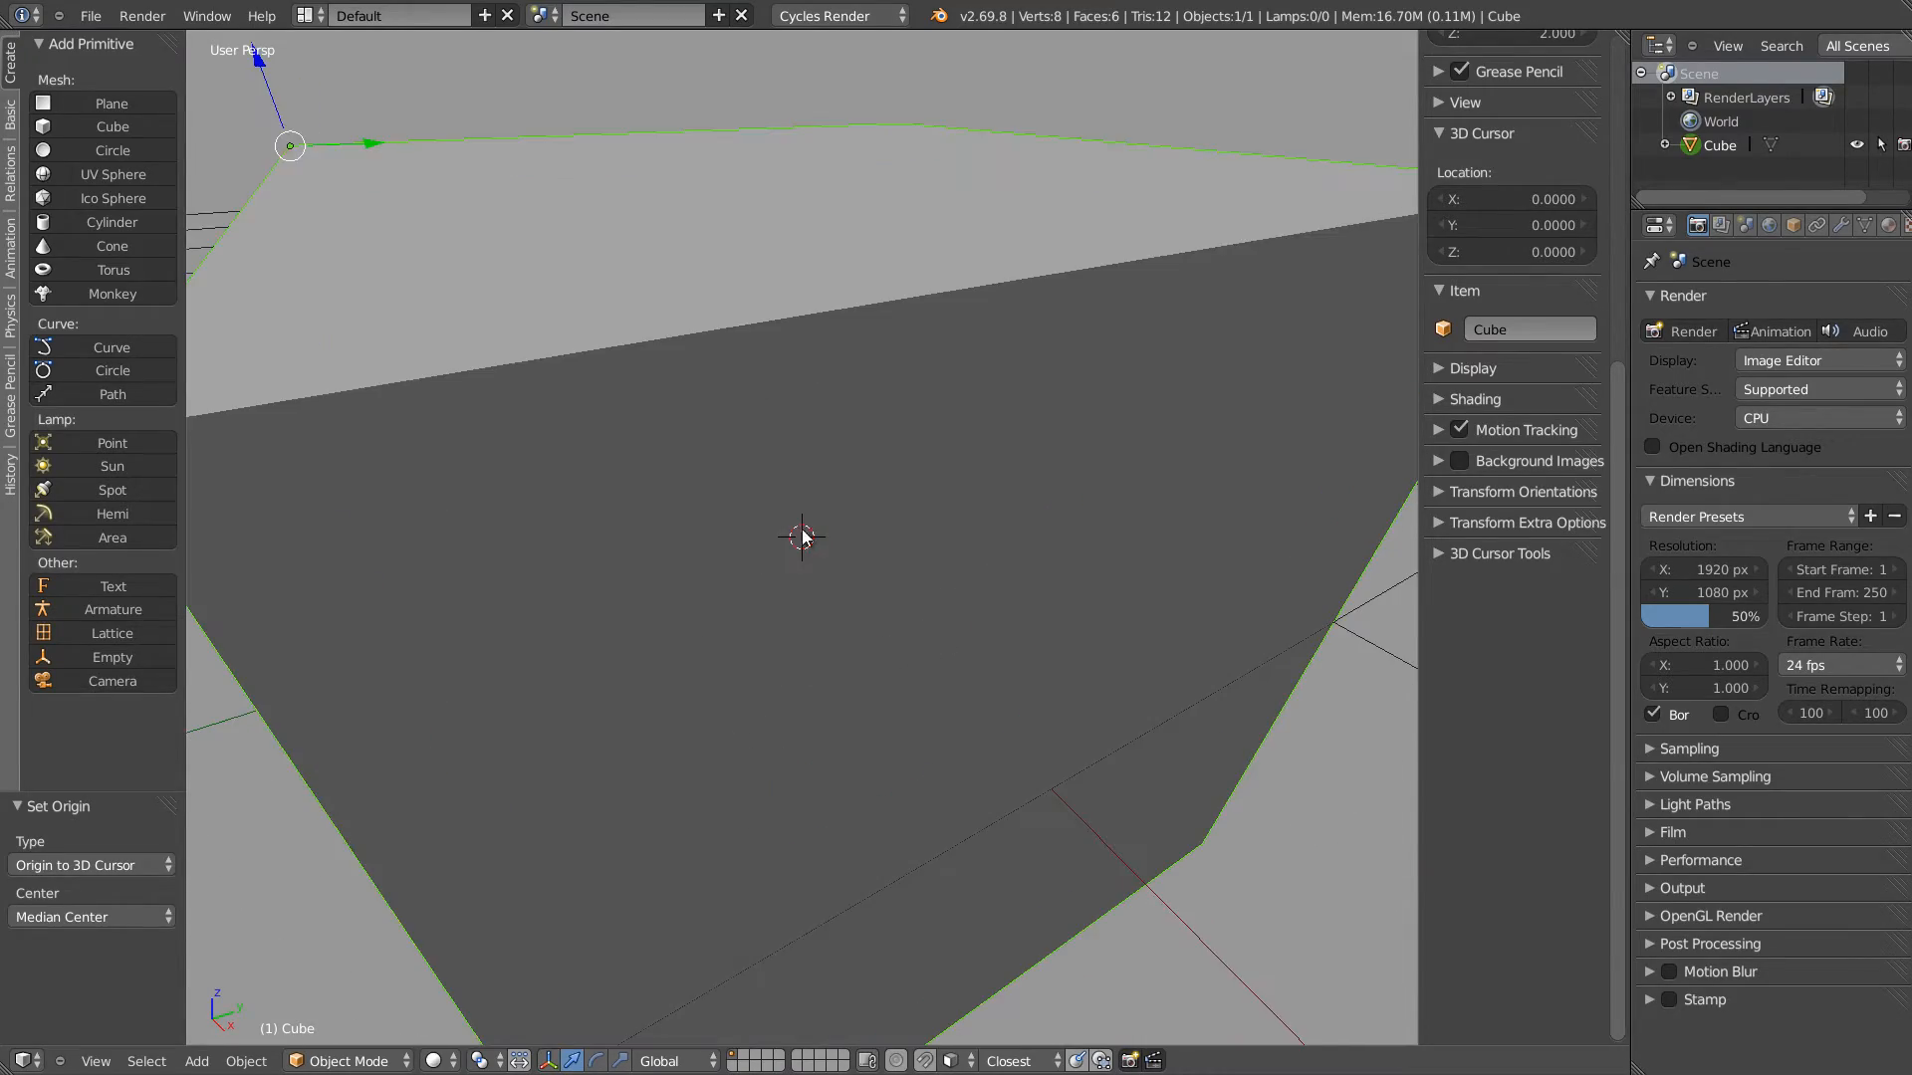
scroll(591, 663, "down", 7)
middle_click_drag(833, 539, 777, 296)
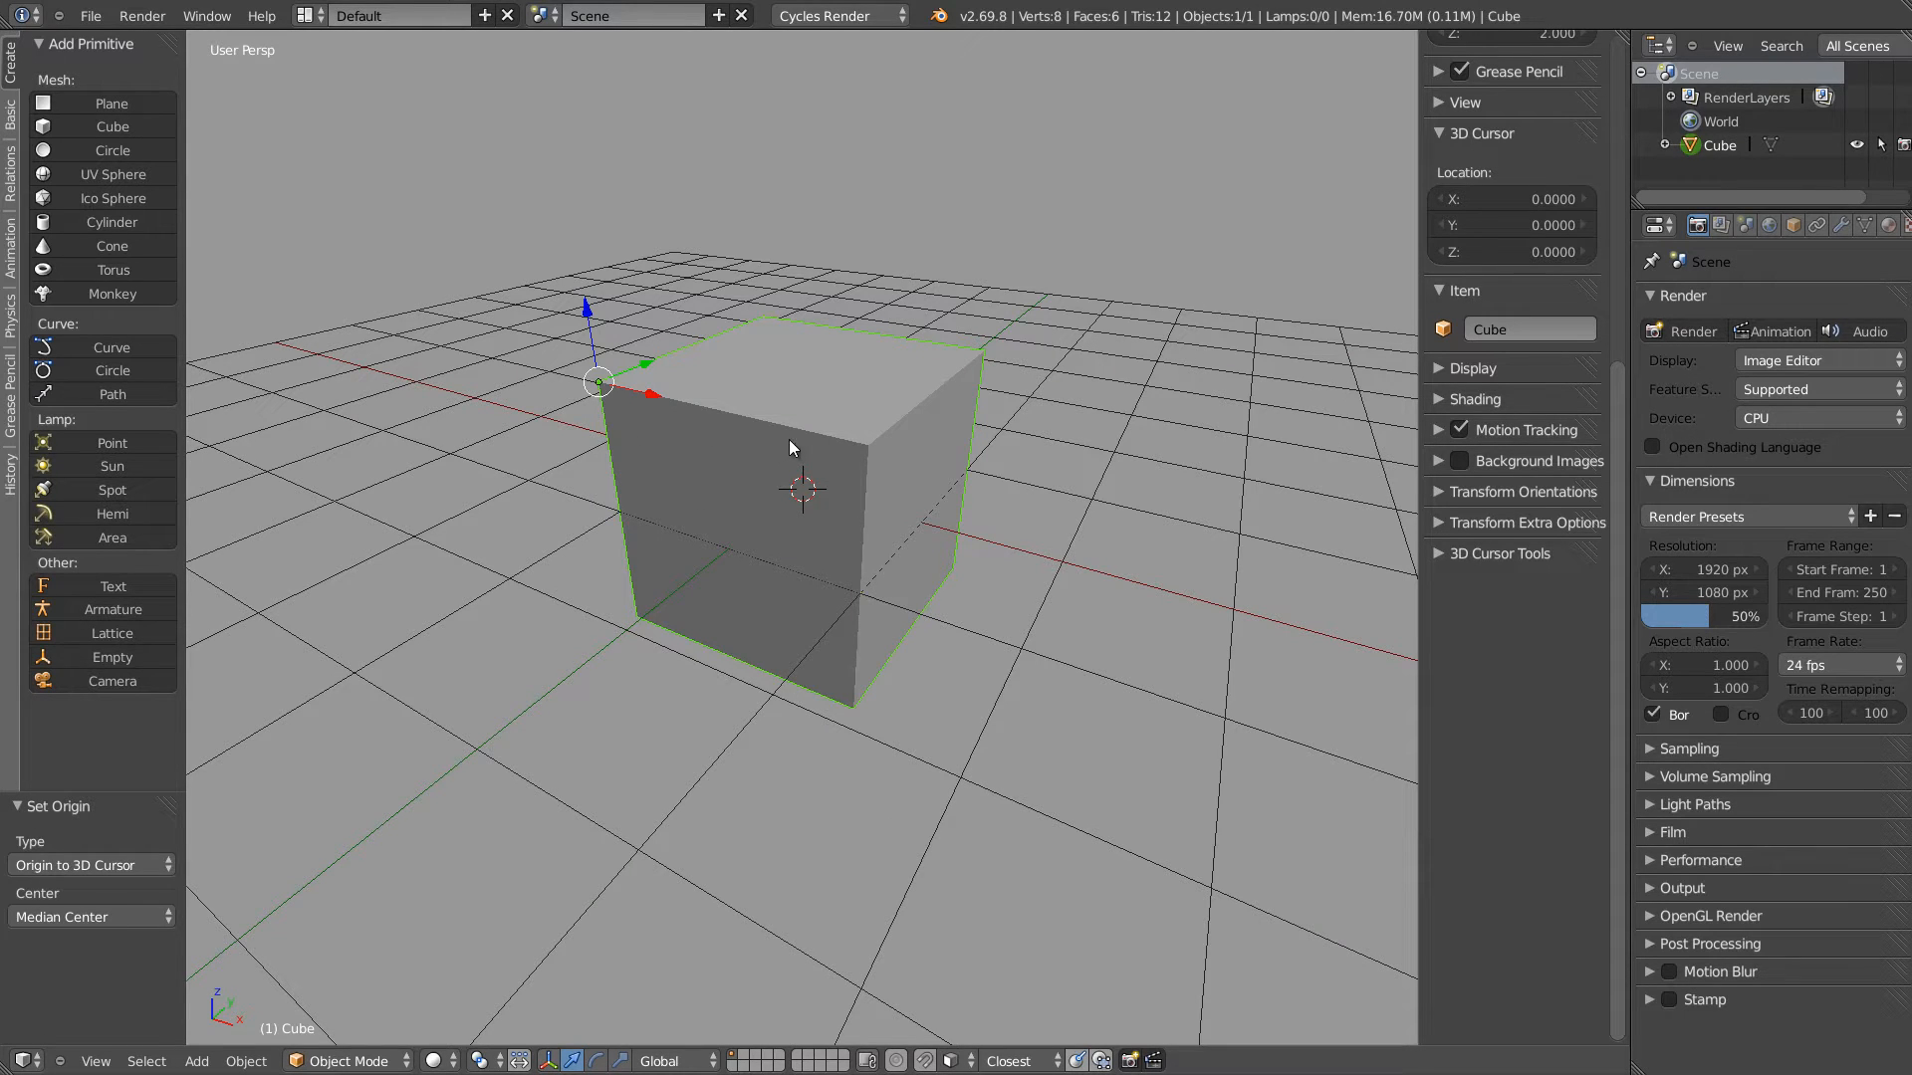
Move the cube's origin back to its center with Origin to Geometry
key("ctrl+shift+alt+c")
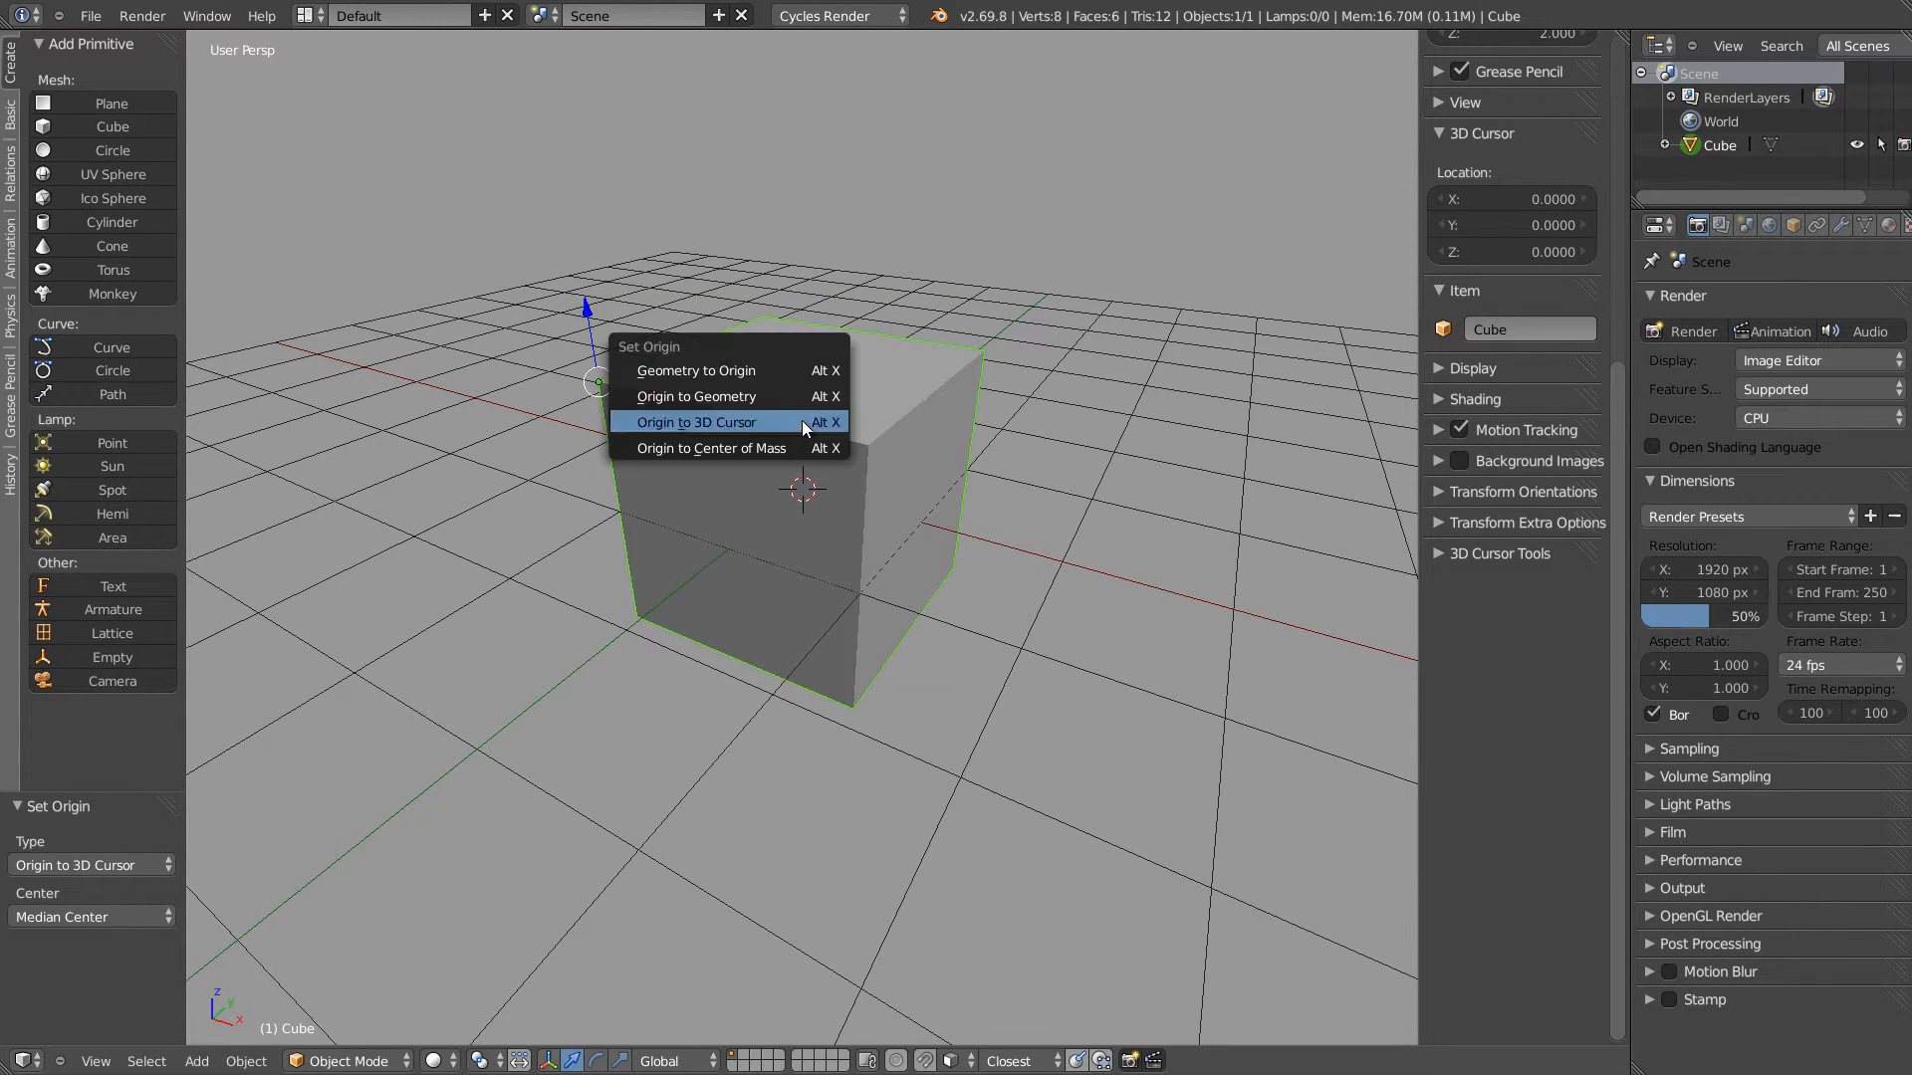
left_click(693, 394)
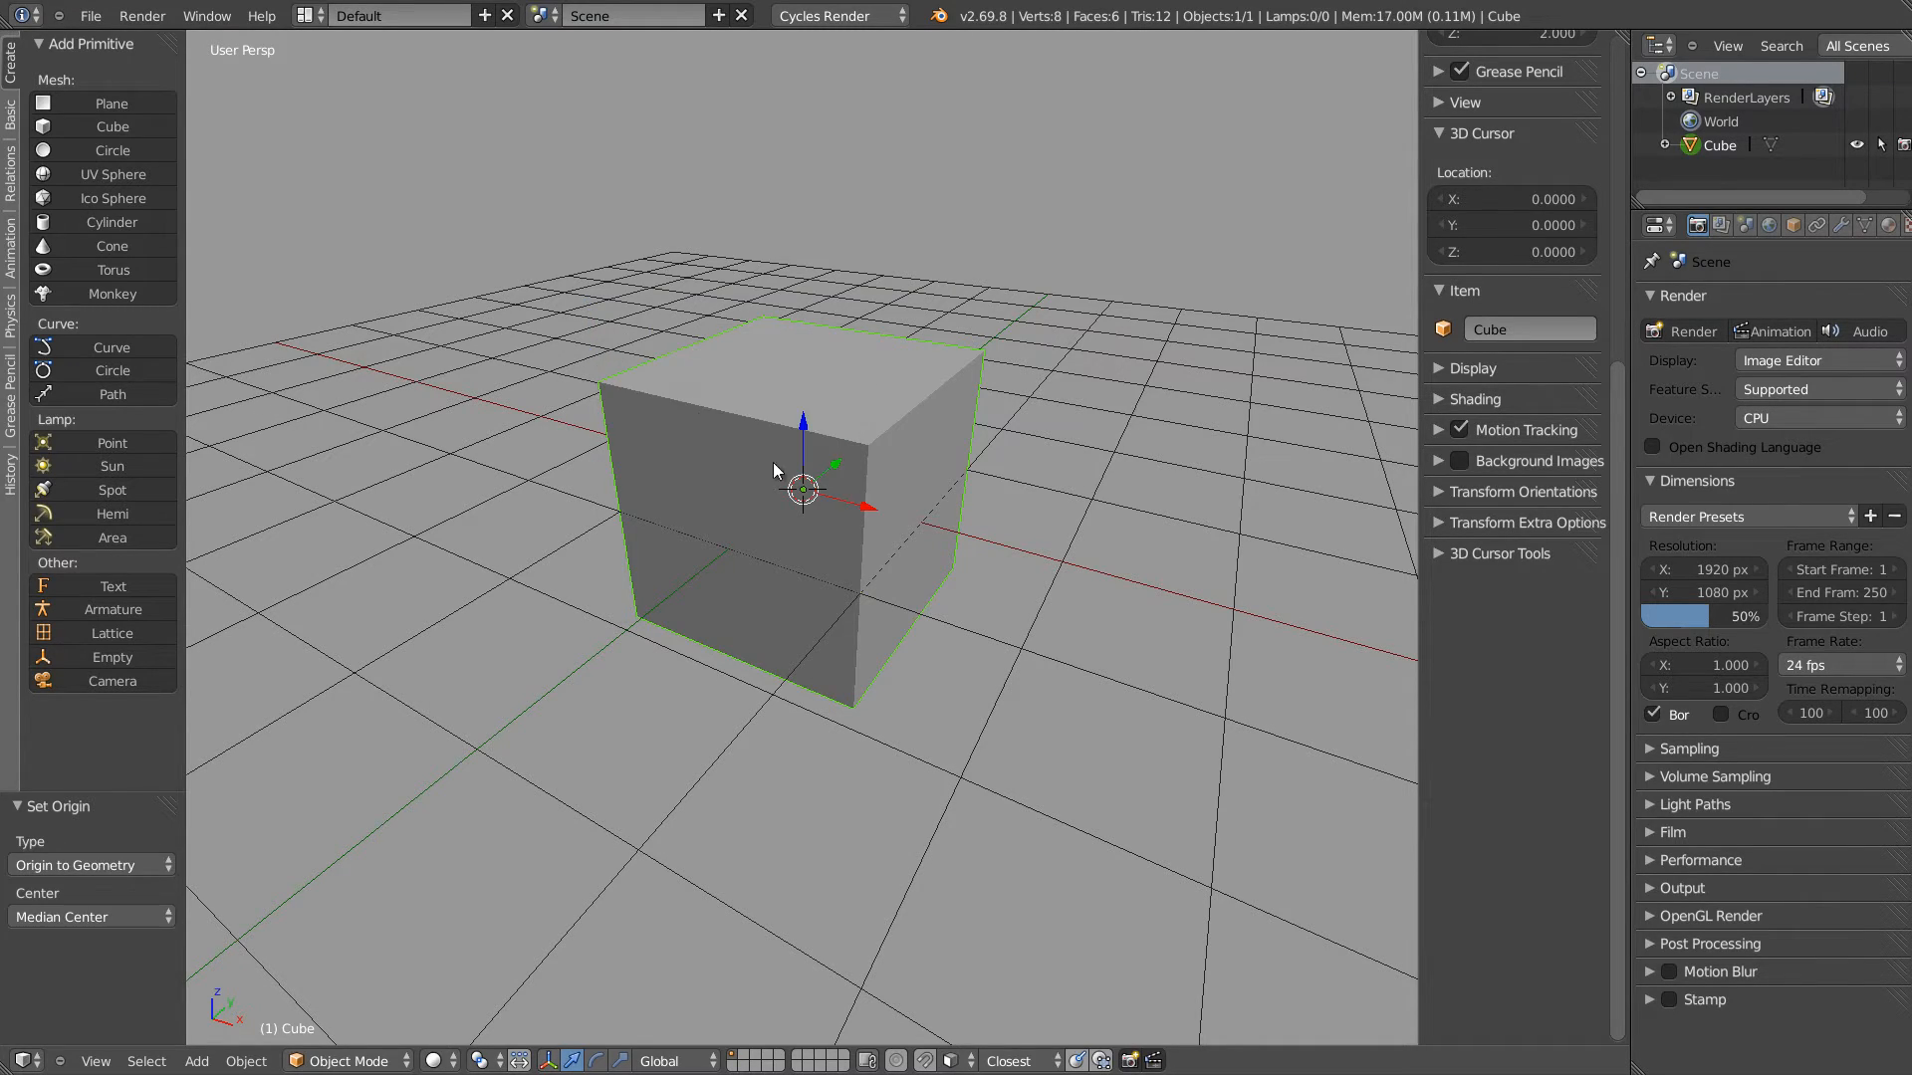
middle_click_drag(773, 462, 651, 454)
scroll(844, 437, "down", 4)
scroll(734, 433, "up", 3)
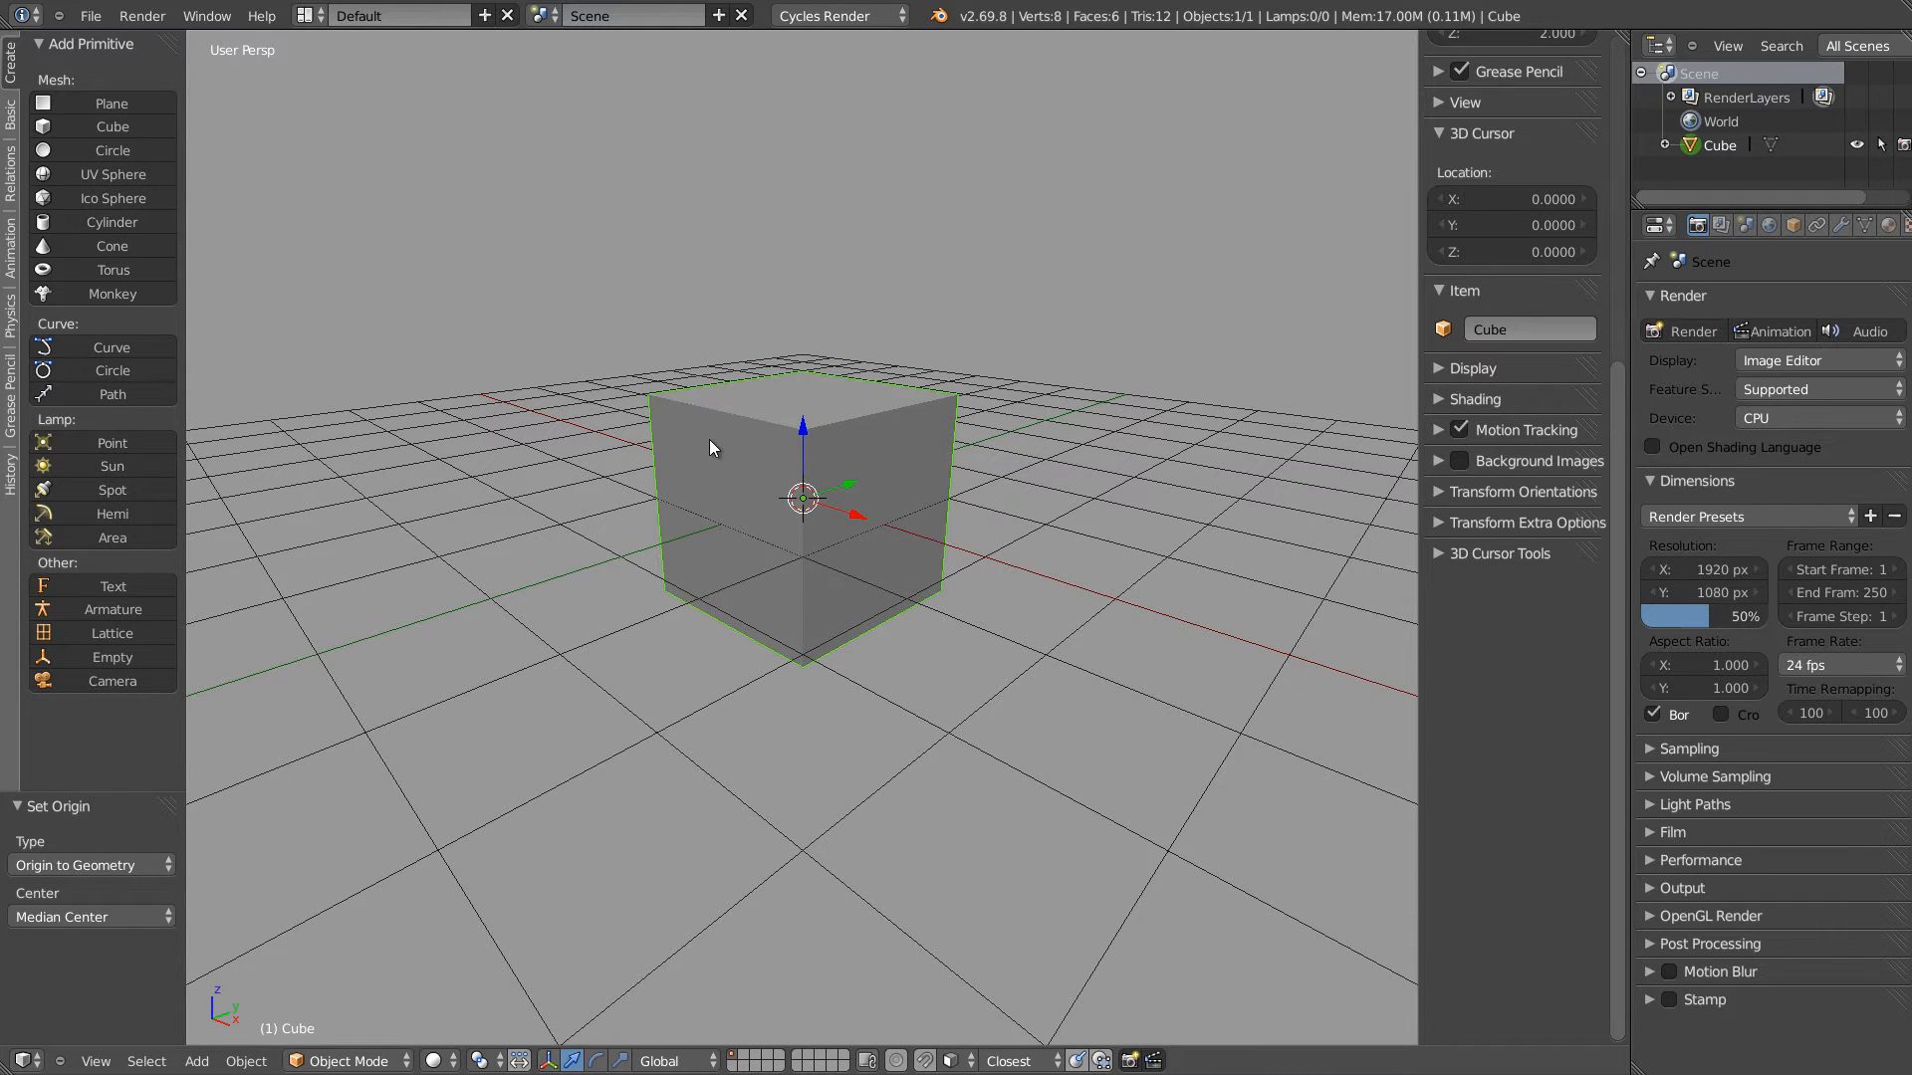
middle_click_drag(669, 439, 713, 462)
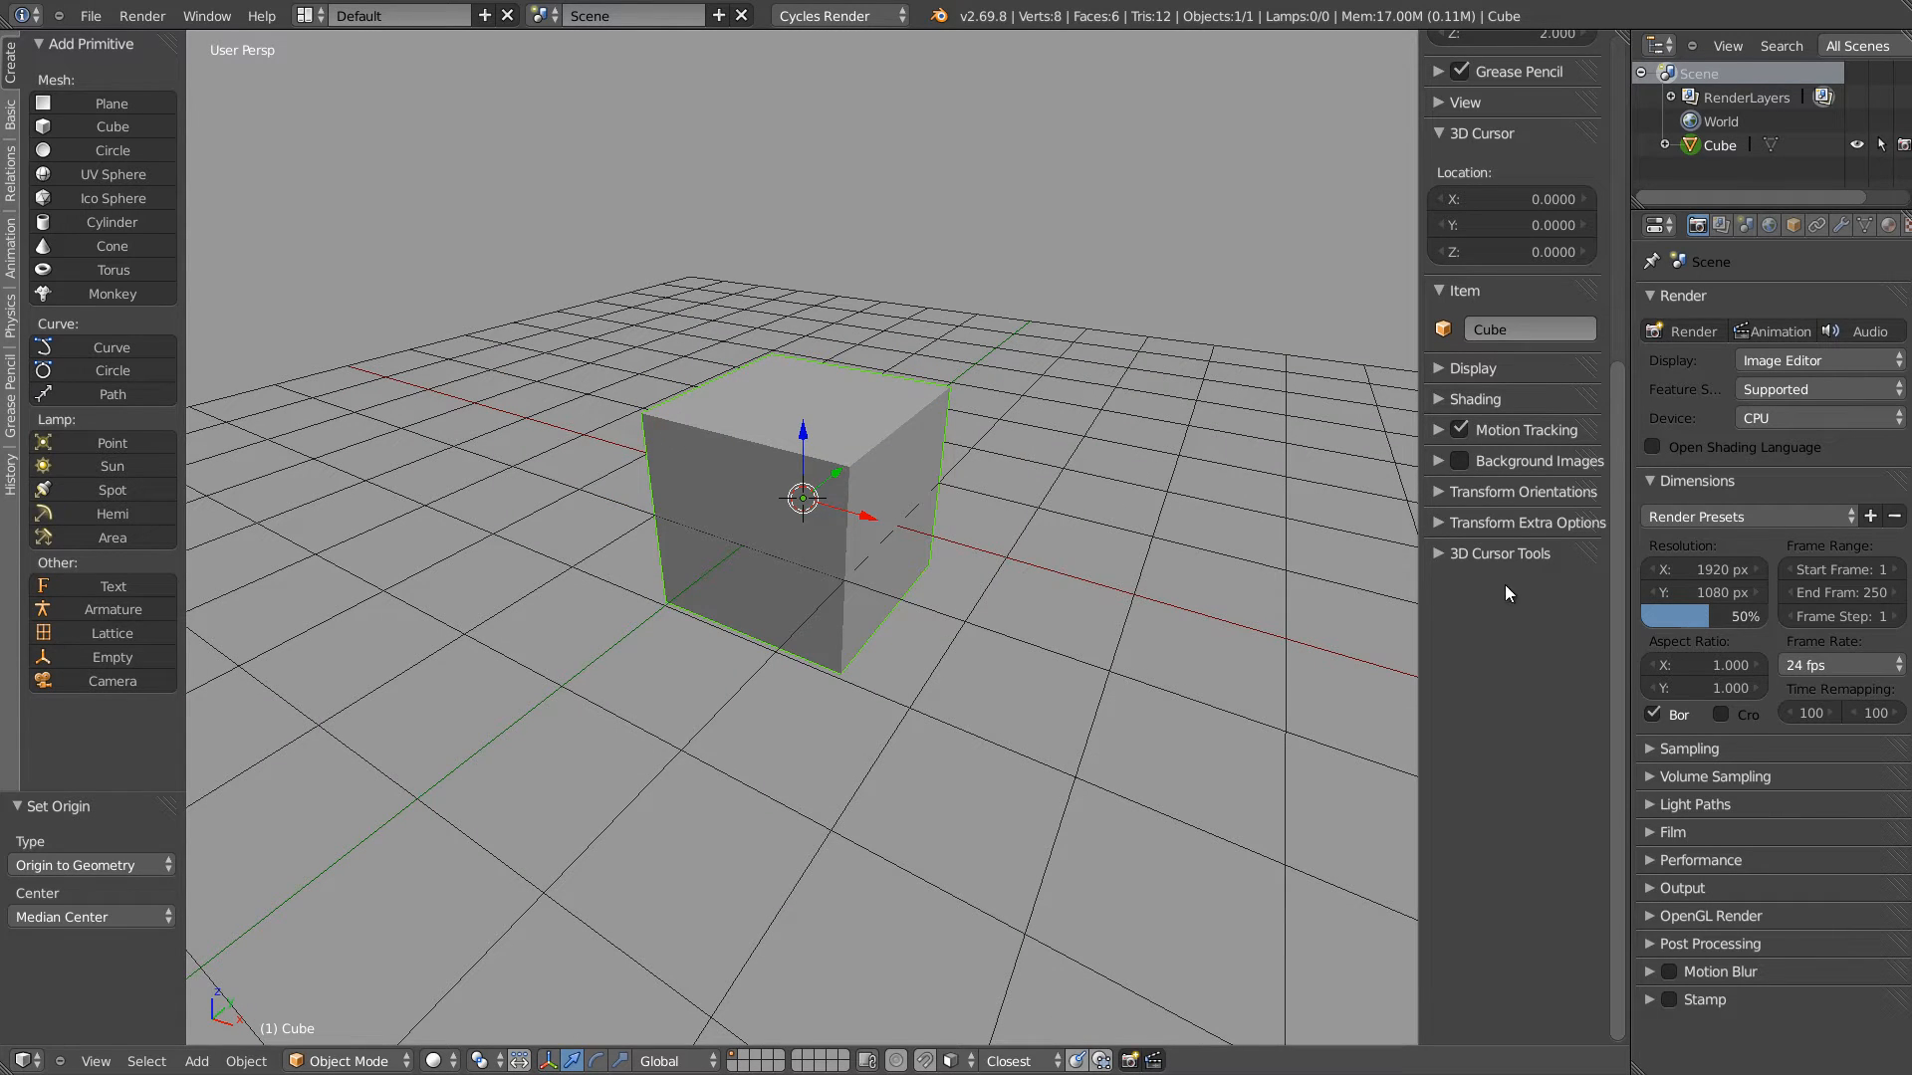
Expand the 3D Cursor Tools options and snap the 3D cursor to the cube's top corner using the Vertex snap element
left_click(1437, 554)
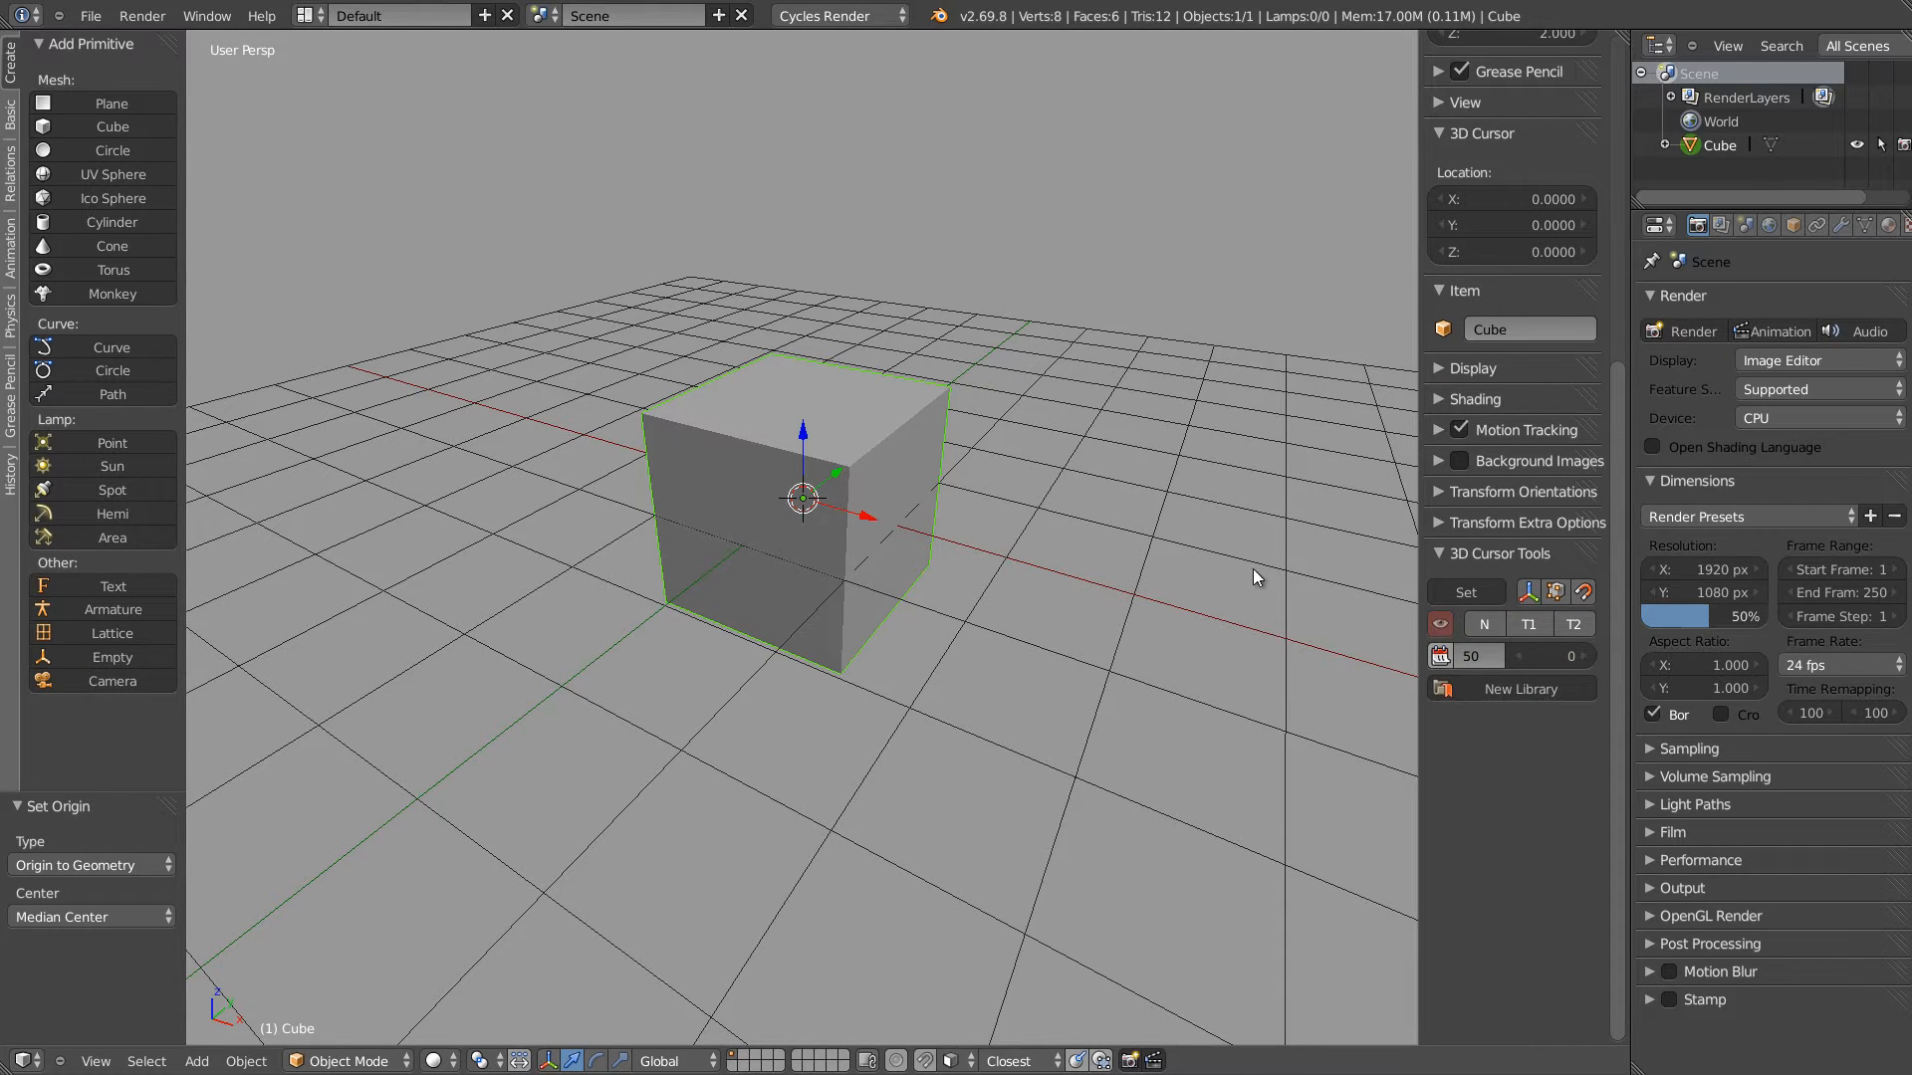
left_click_drag(713, 408, 785, 408)
left_click(950, 1060)
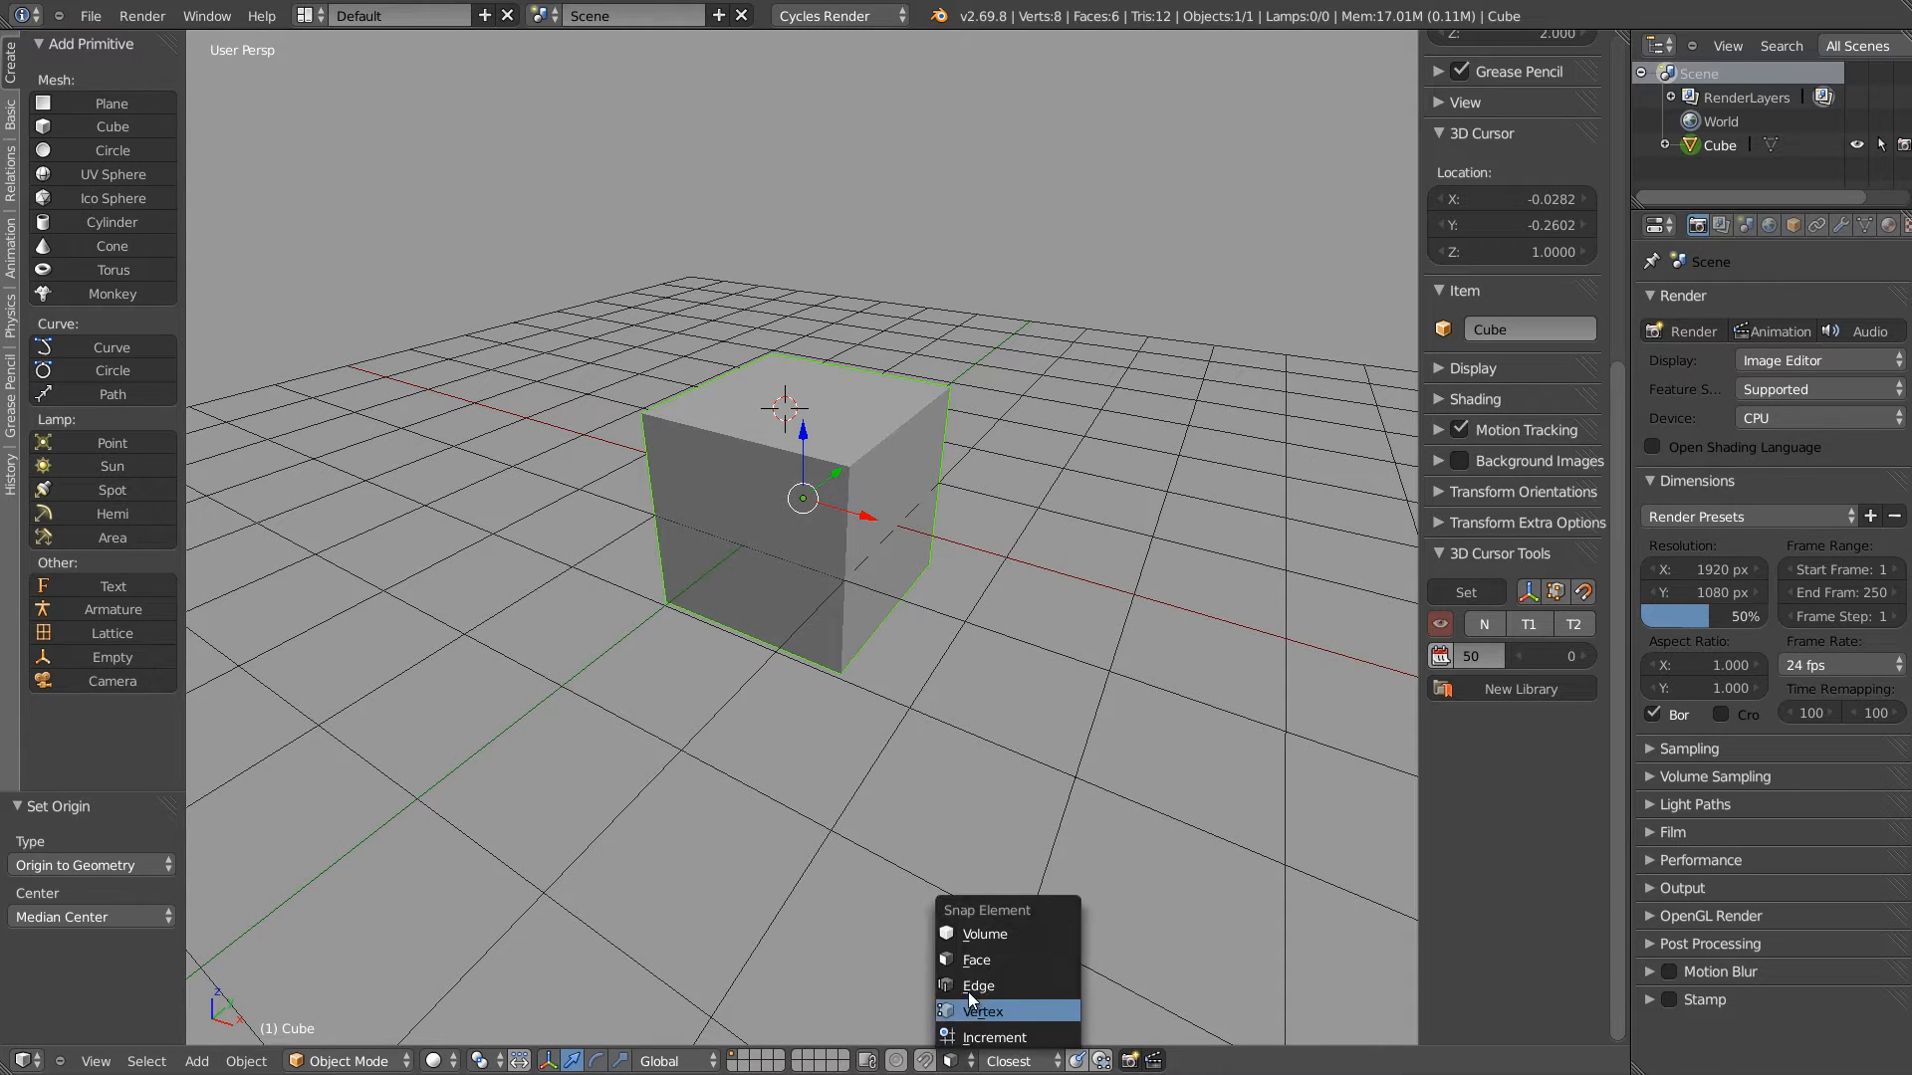
left_click(982, 1013)
left_click_drag(756, 418, 661, 438)
Apply Origin to 3D Cursor so the cube's origin sits on the vertex-snapped corner
middle_click_drag(997, 351, 870, 337)
key("ctrl+shift+alt+c")
left_click(623, 453)
key("ctrl+shift+alt+c")
left_click(606, 474)
Center the 3D cursor on the world origin again, leaving the cube's origin at its corner
key("shift+c")
scroll(681, 511, "down", 2)
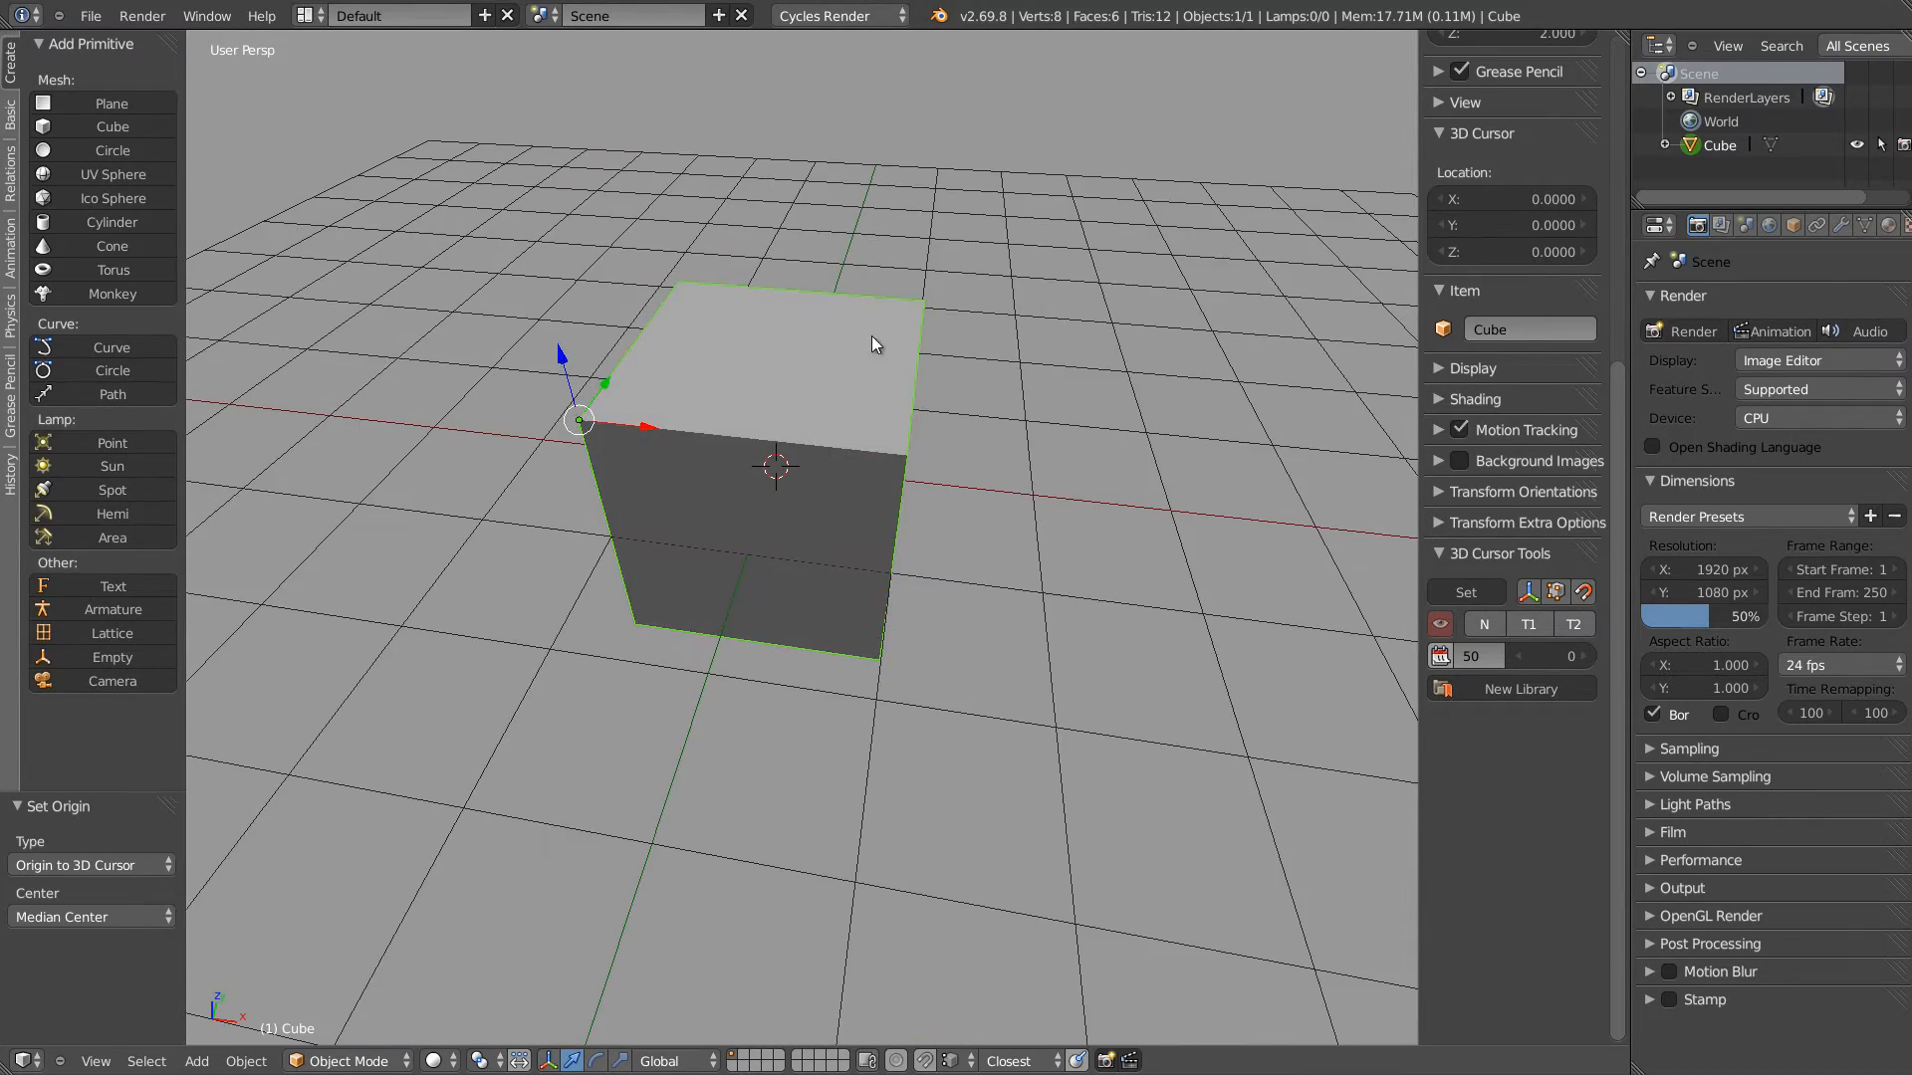
scroll(749, 468, "down", 1)
middle_click_drag(735, 474, 711, 472)
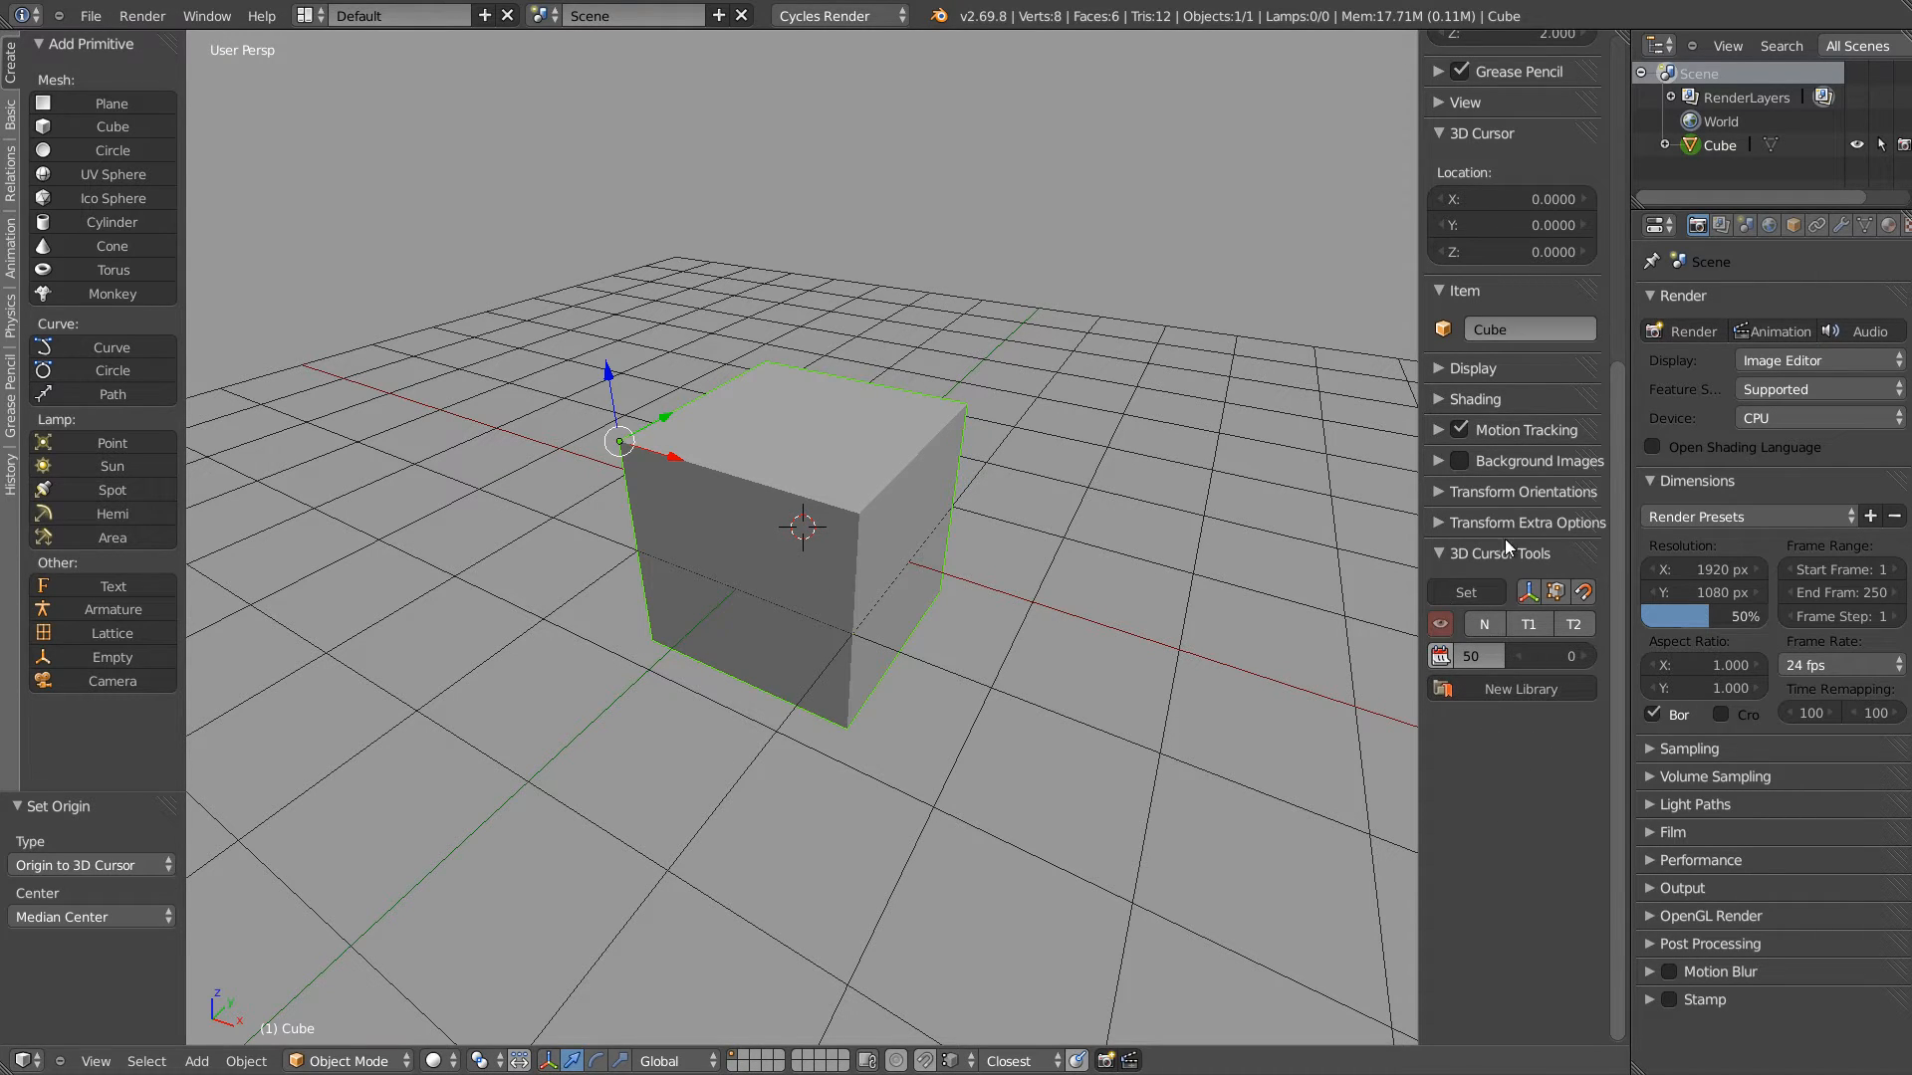
Set the cube's origin to its geometry and snap the 3D cursor back to its top corner vertex
left_click(1446, 552)
middle_click_drag(1311, 434, 690, 494)
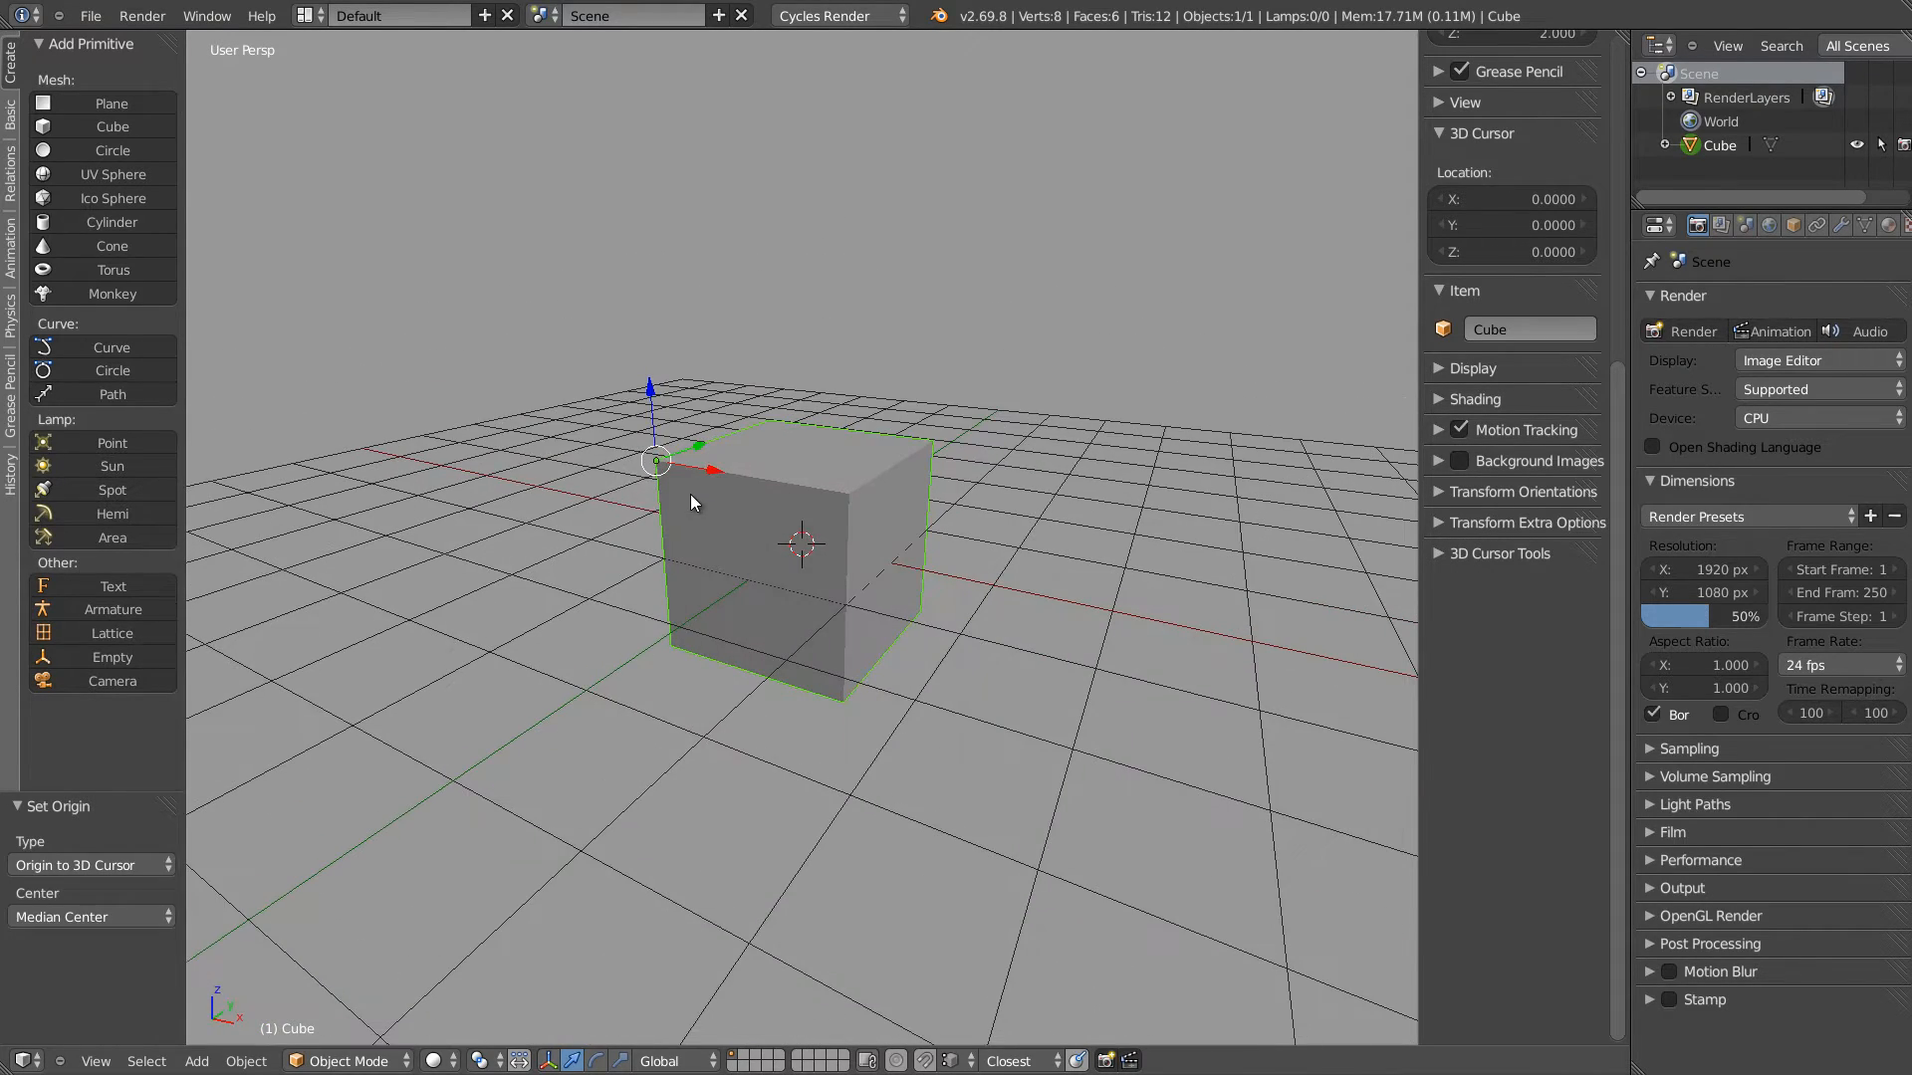
key("ctrl+shift+alt+c")
left_click(638, 470)
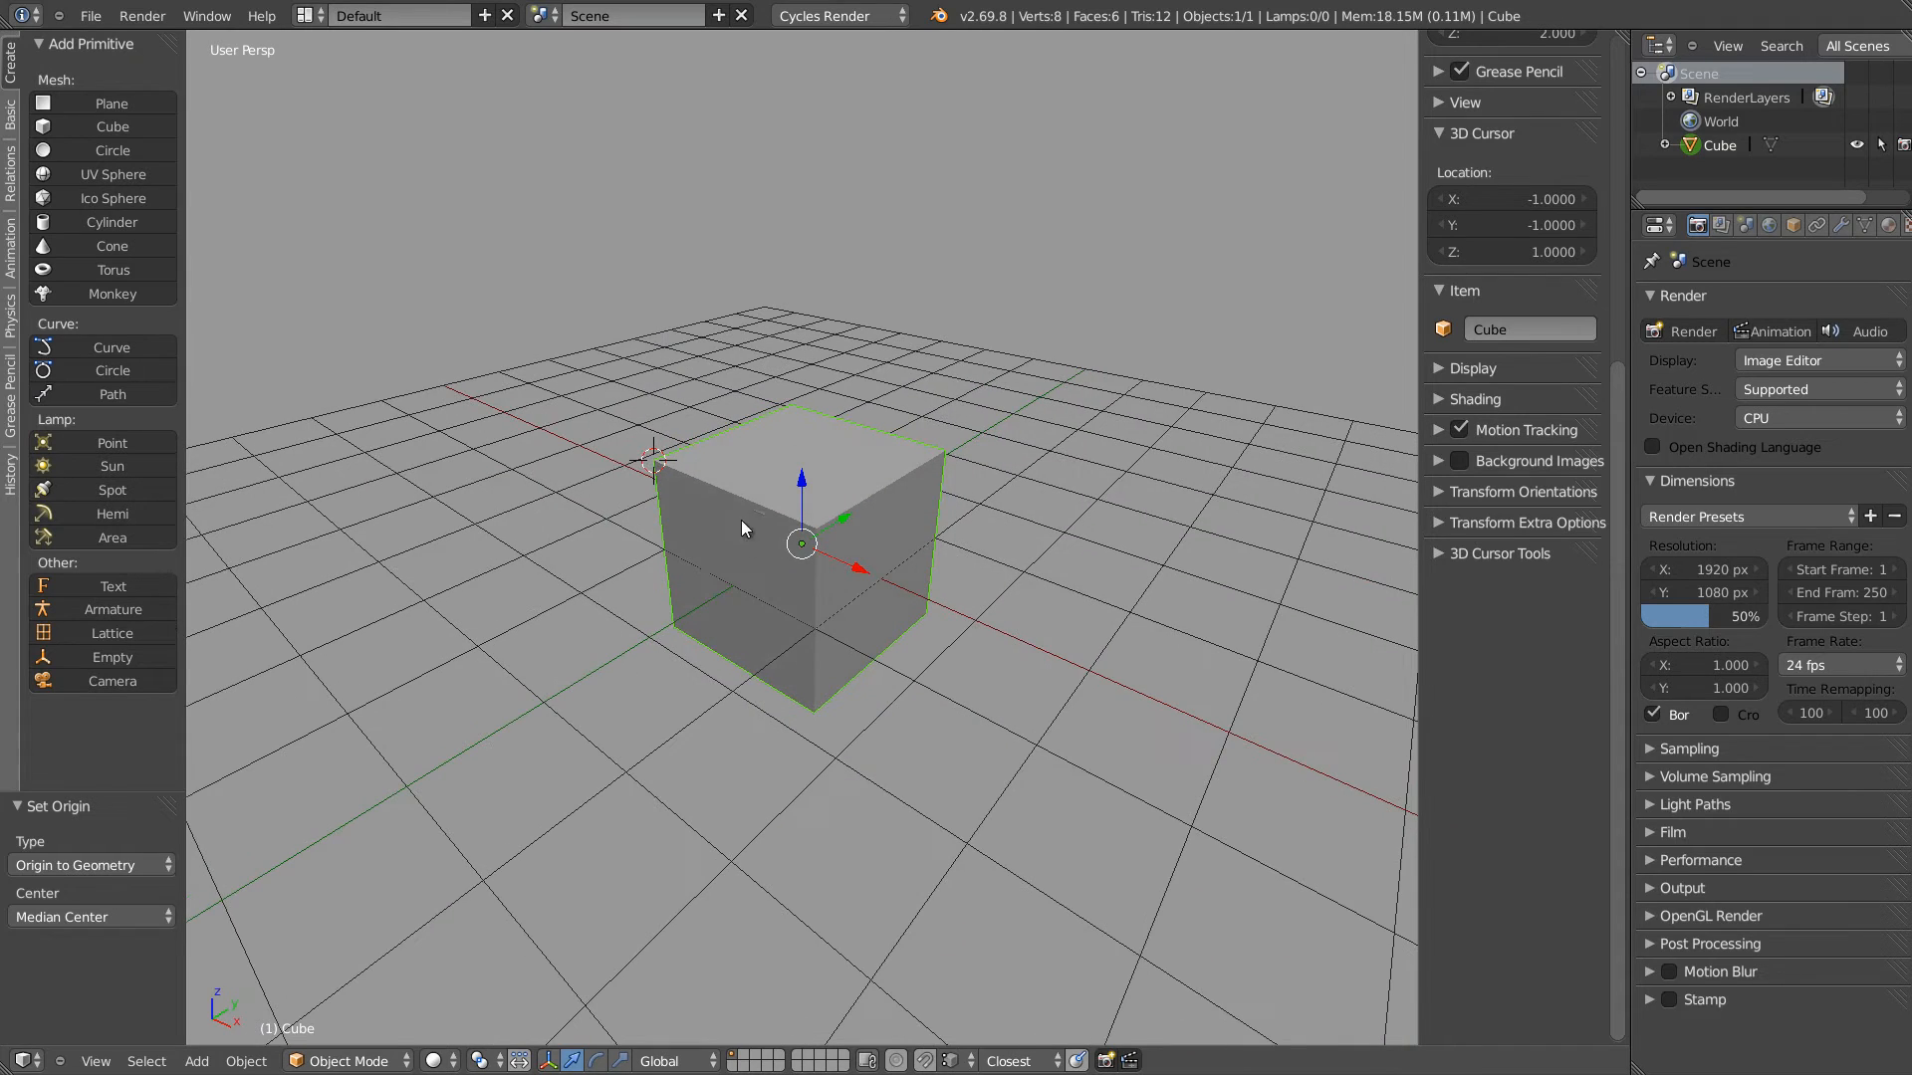
Add a second cube at the 3D cursor on the first cube's top corner
middle_click_drag(749, 481, 752, 435)
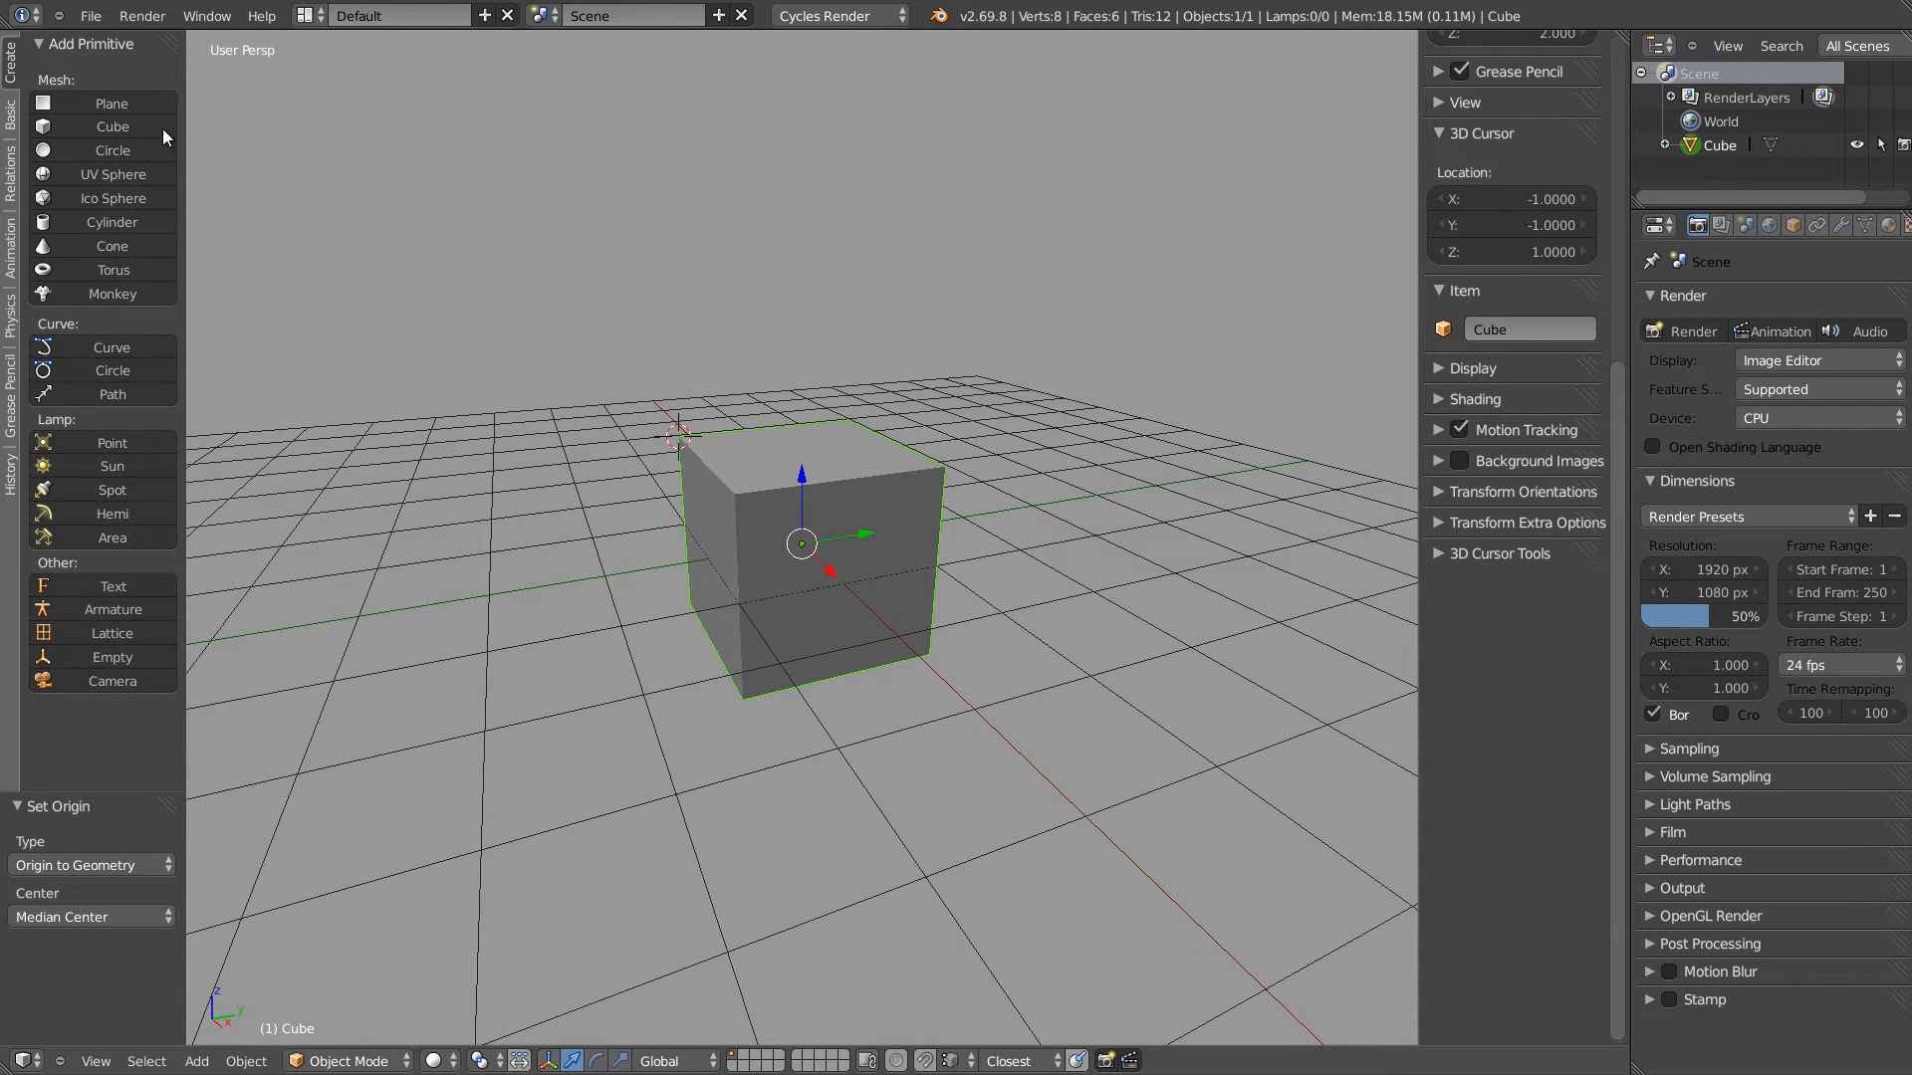
left_click(120, 124)
middle_click_drag(609, 362, 1048, 375)
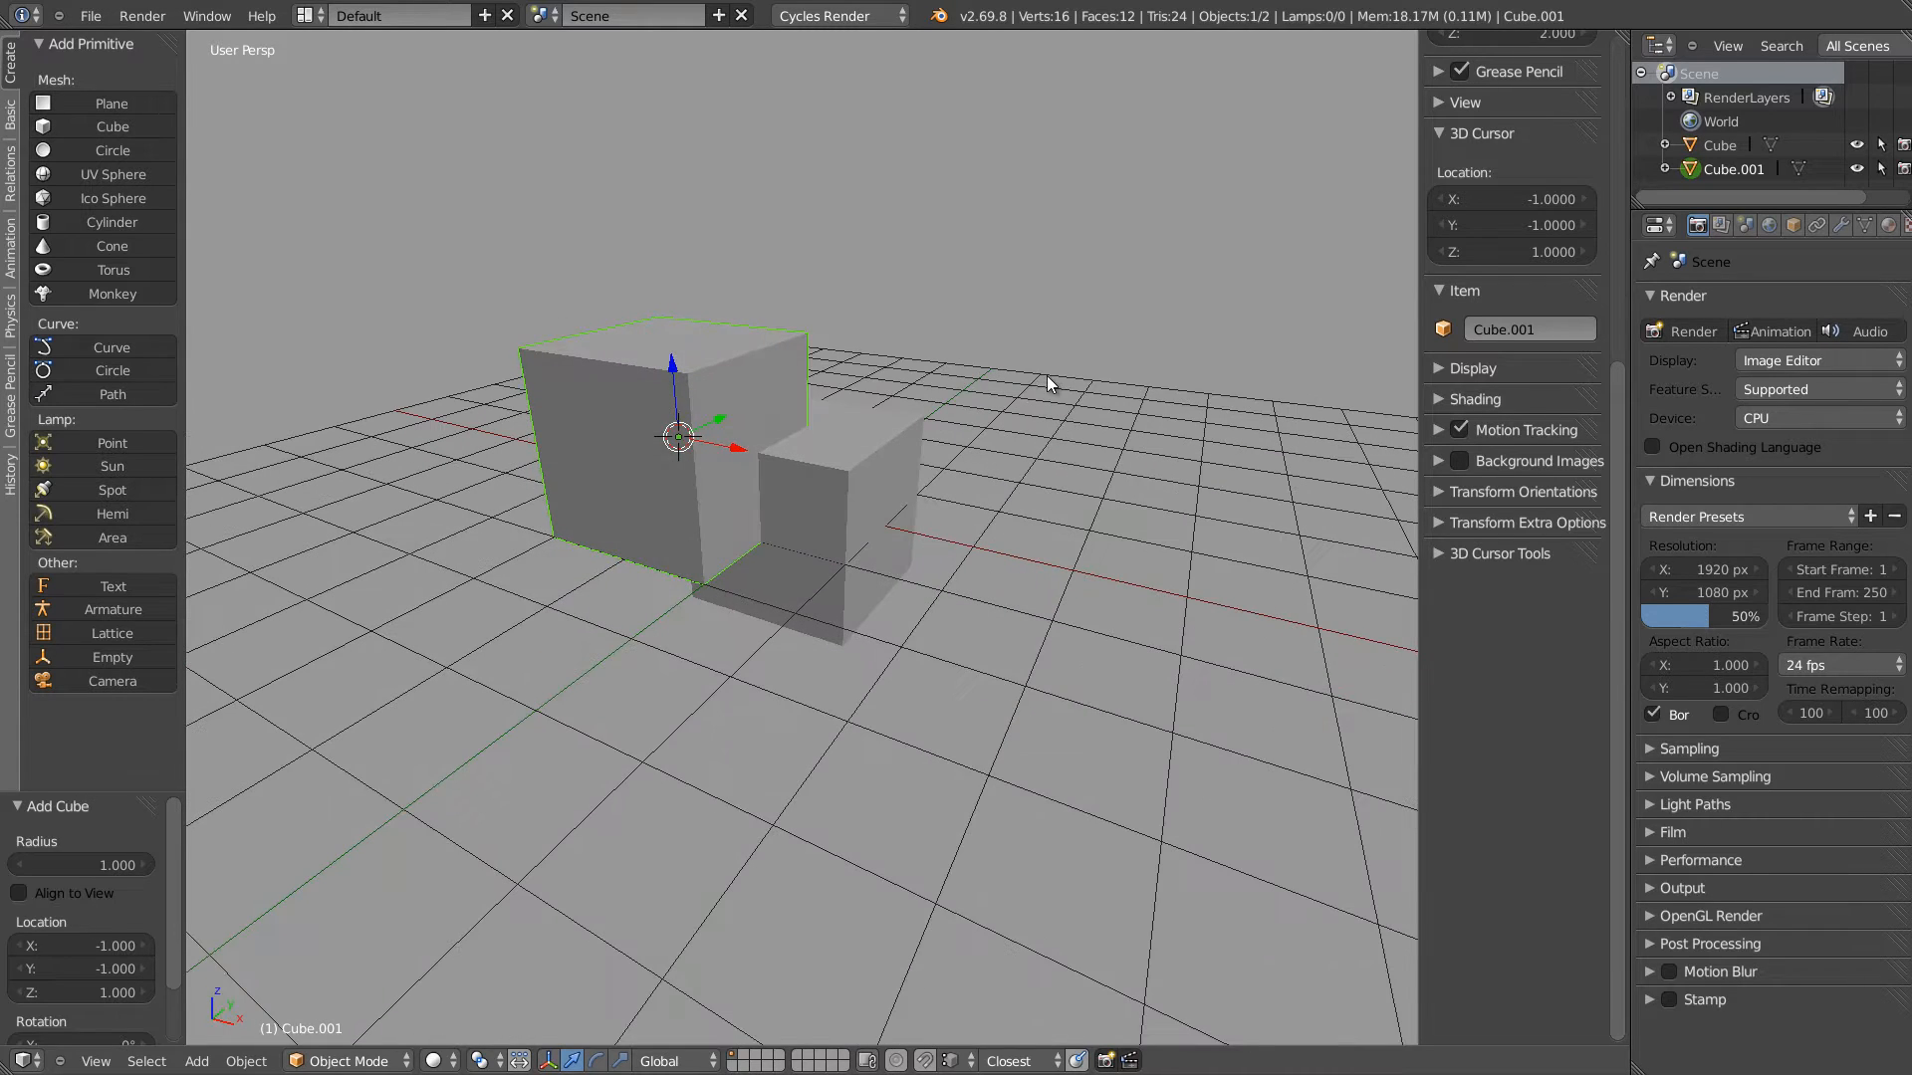
Scale the second cube down to about 0.282 of its size around the 3D cursor corner
key("s")
left_click(780, 410)
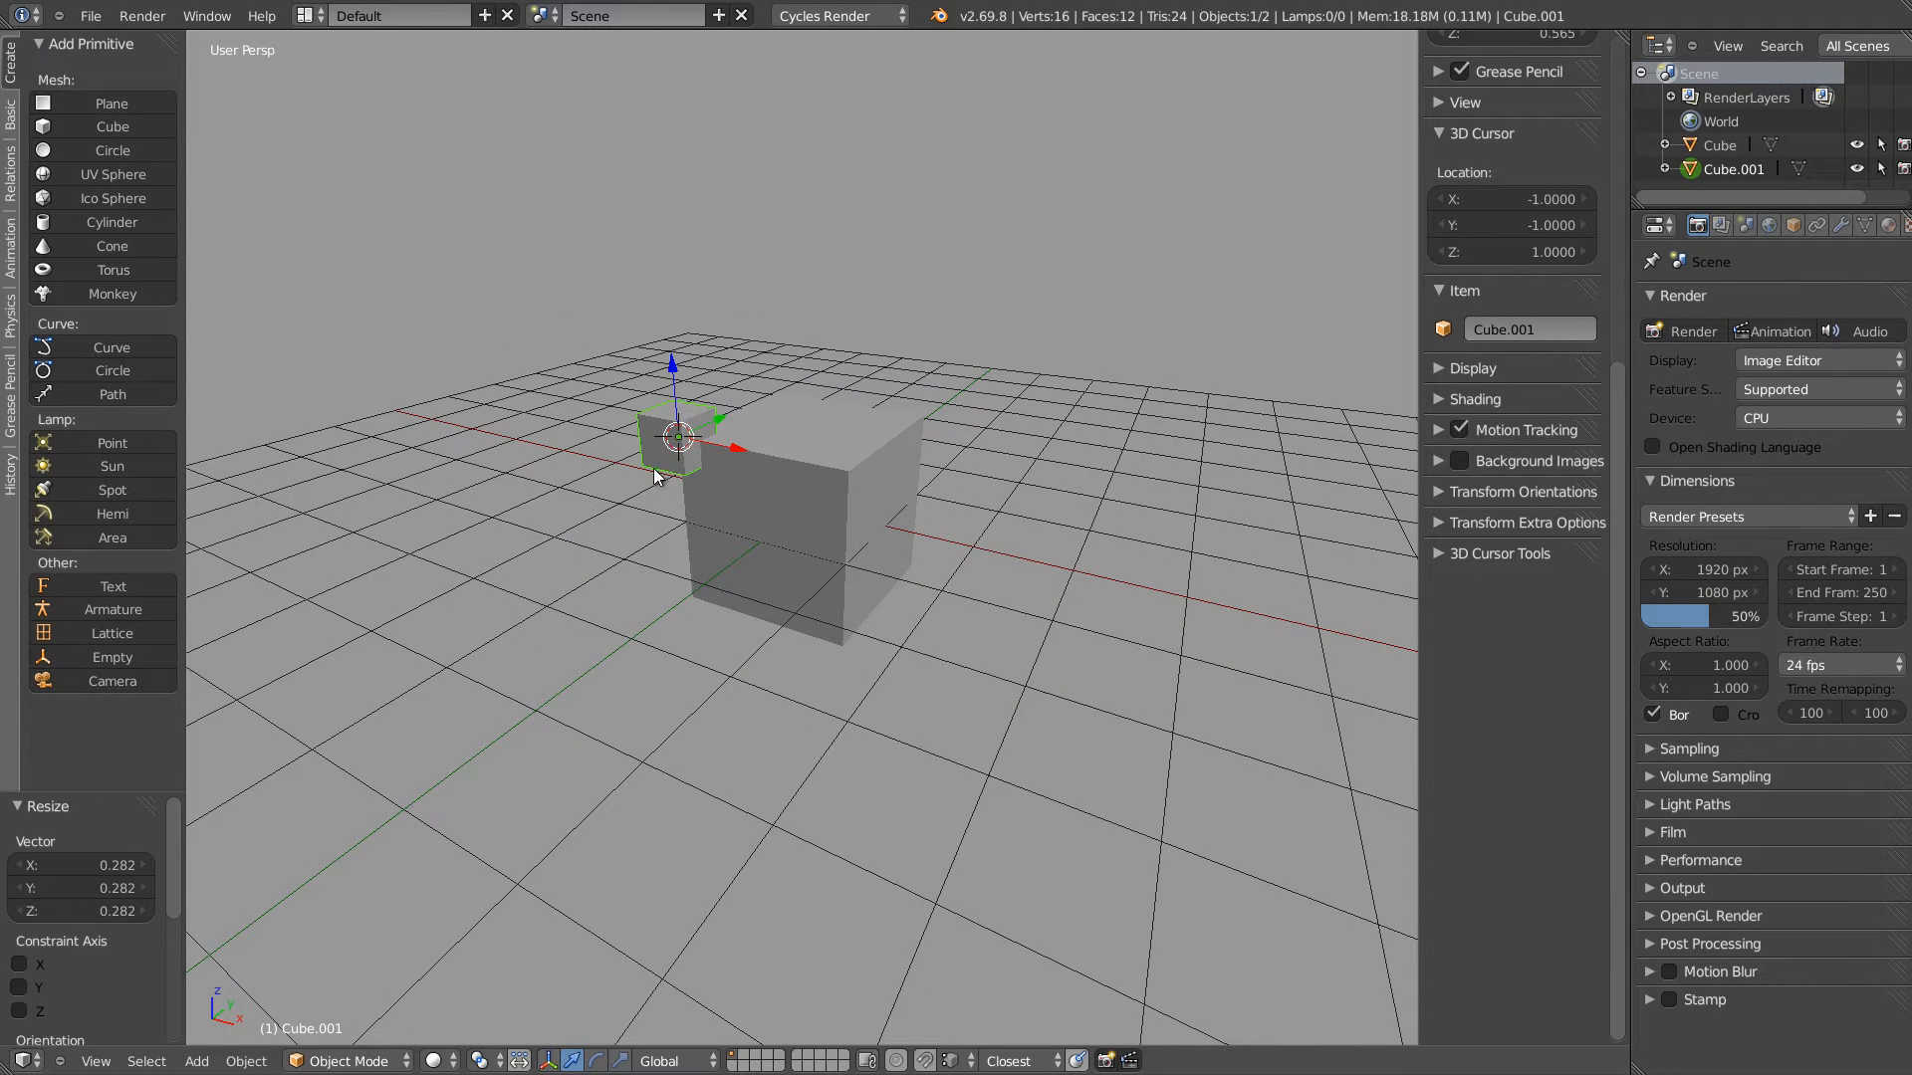
middle_click_drag(654, 468, 747, 471)
scroll(598, 392, "up", 3)
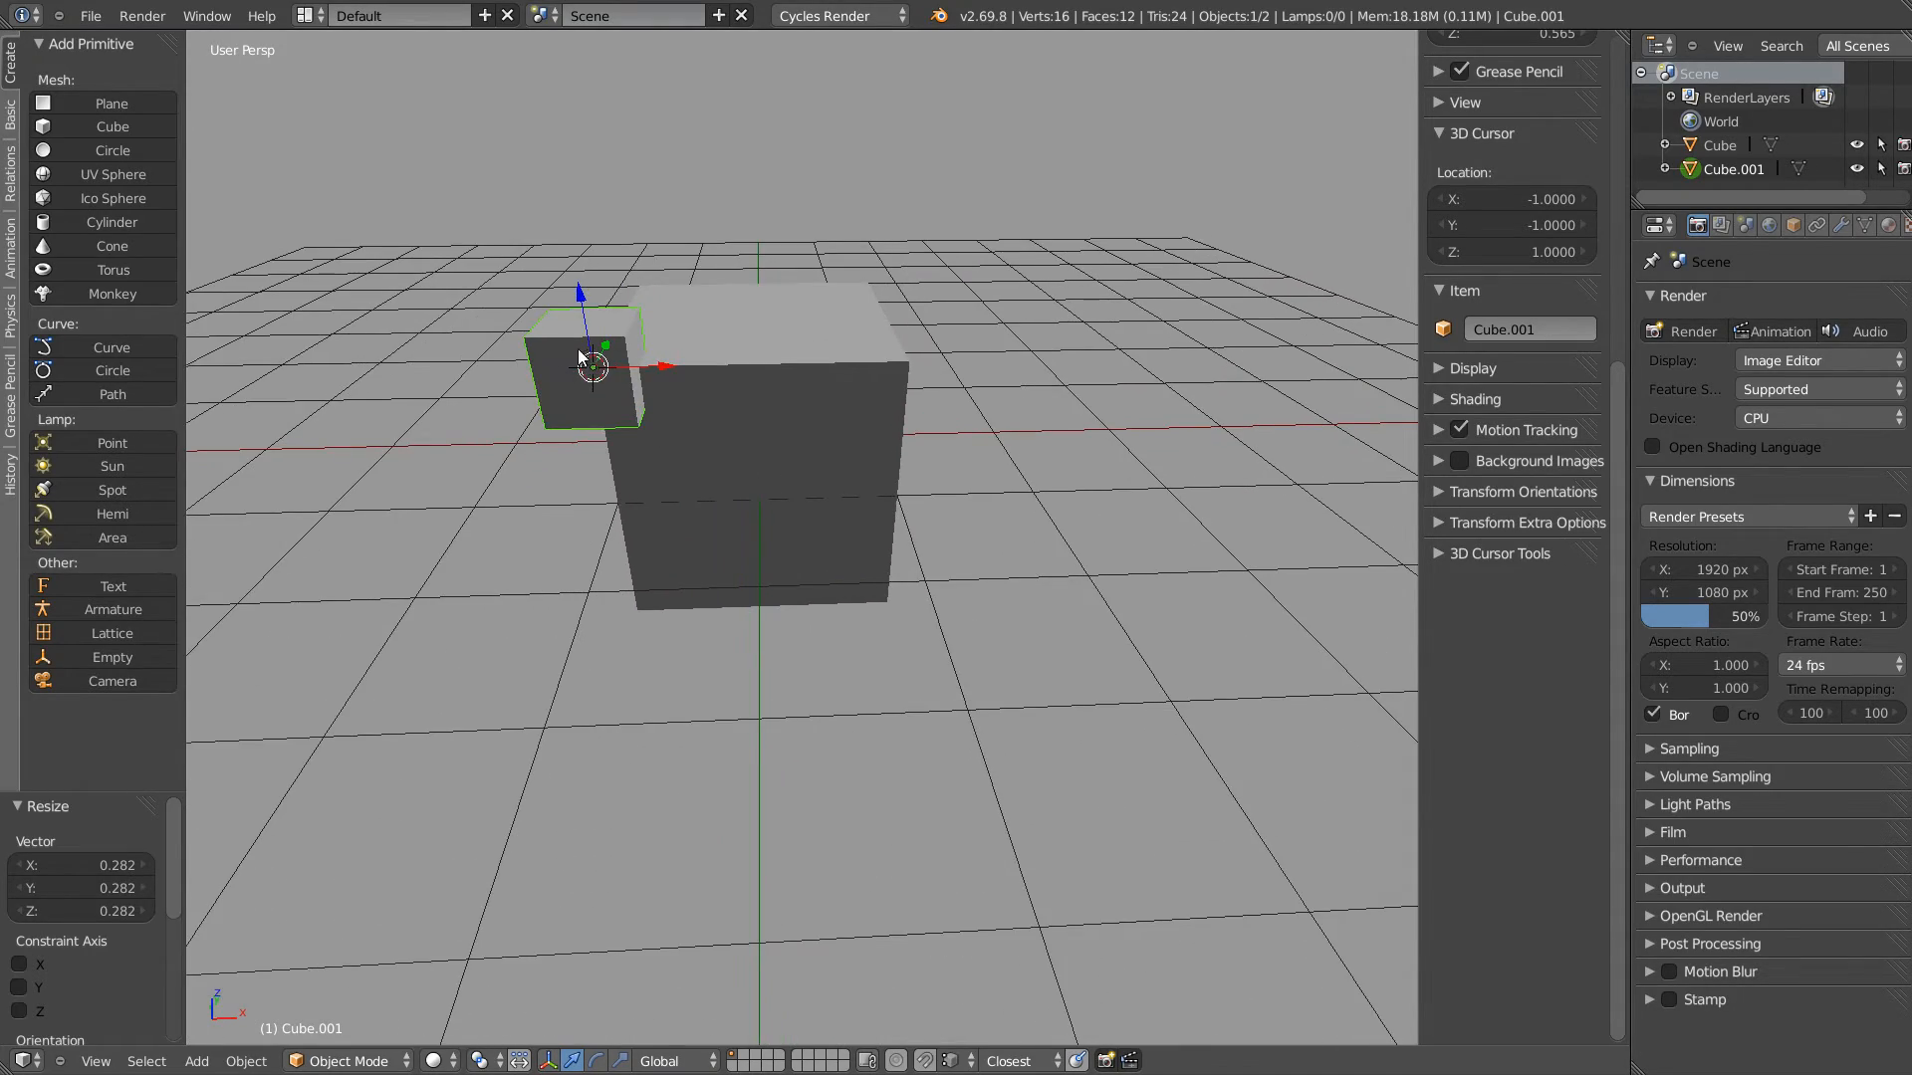
middle_click_drag(576, 370, 737, 508)
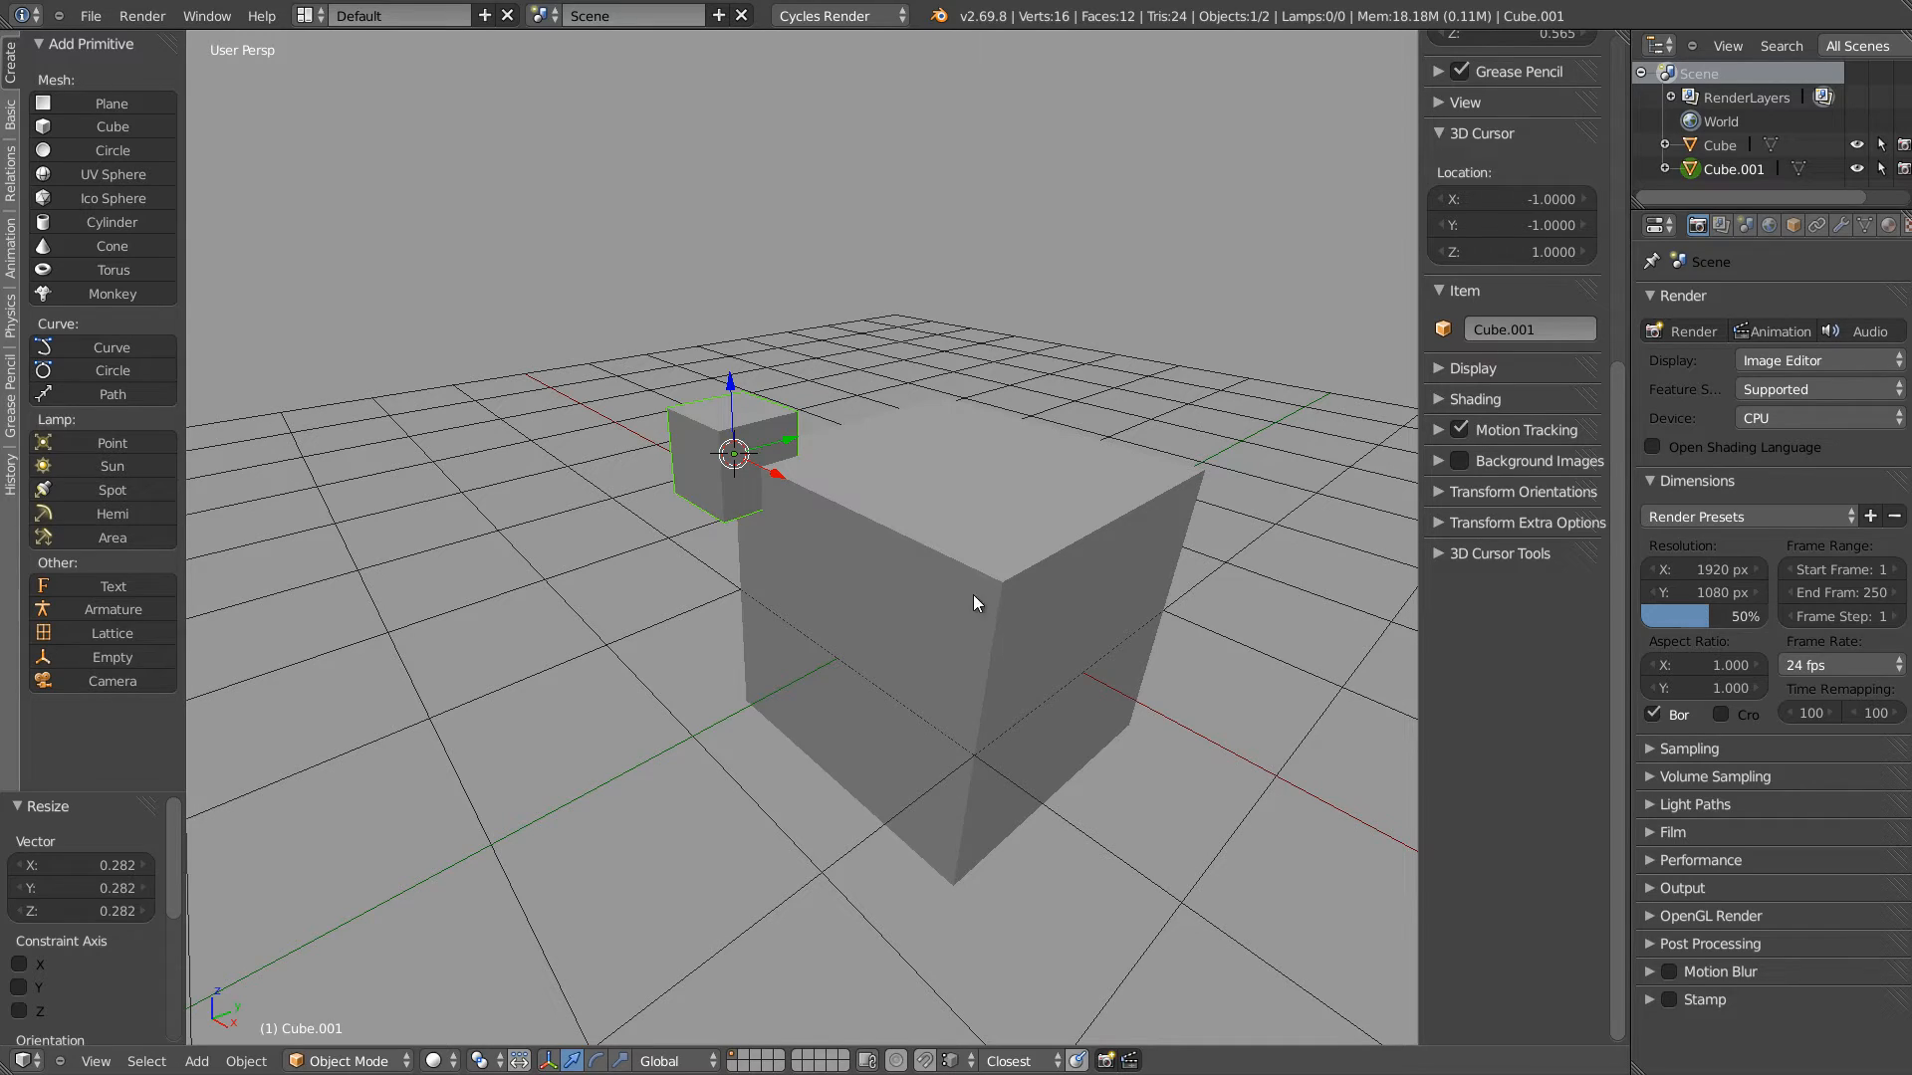
Select the large cube and move it about -6.388 along the Y axis, away from the small cube
scroll(872, 550, "down", 3)
right_click(891, 572)
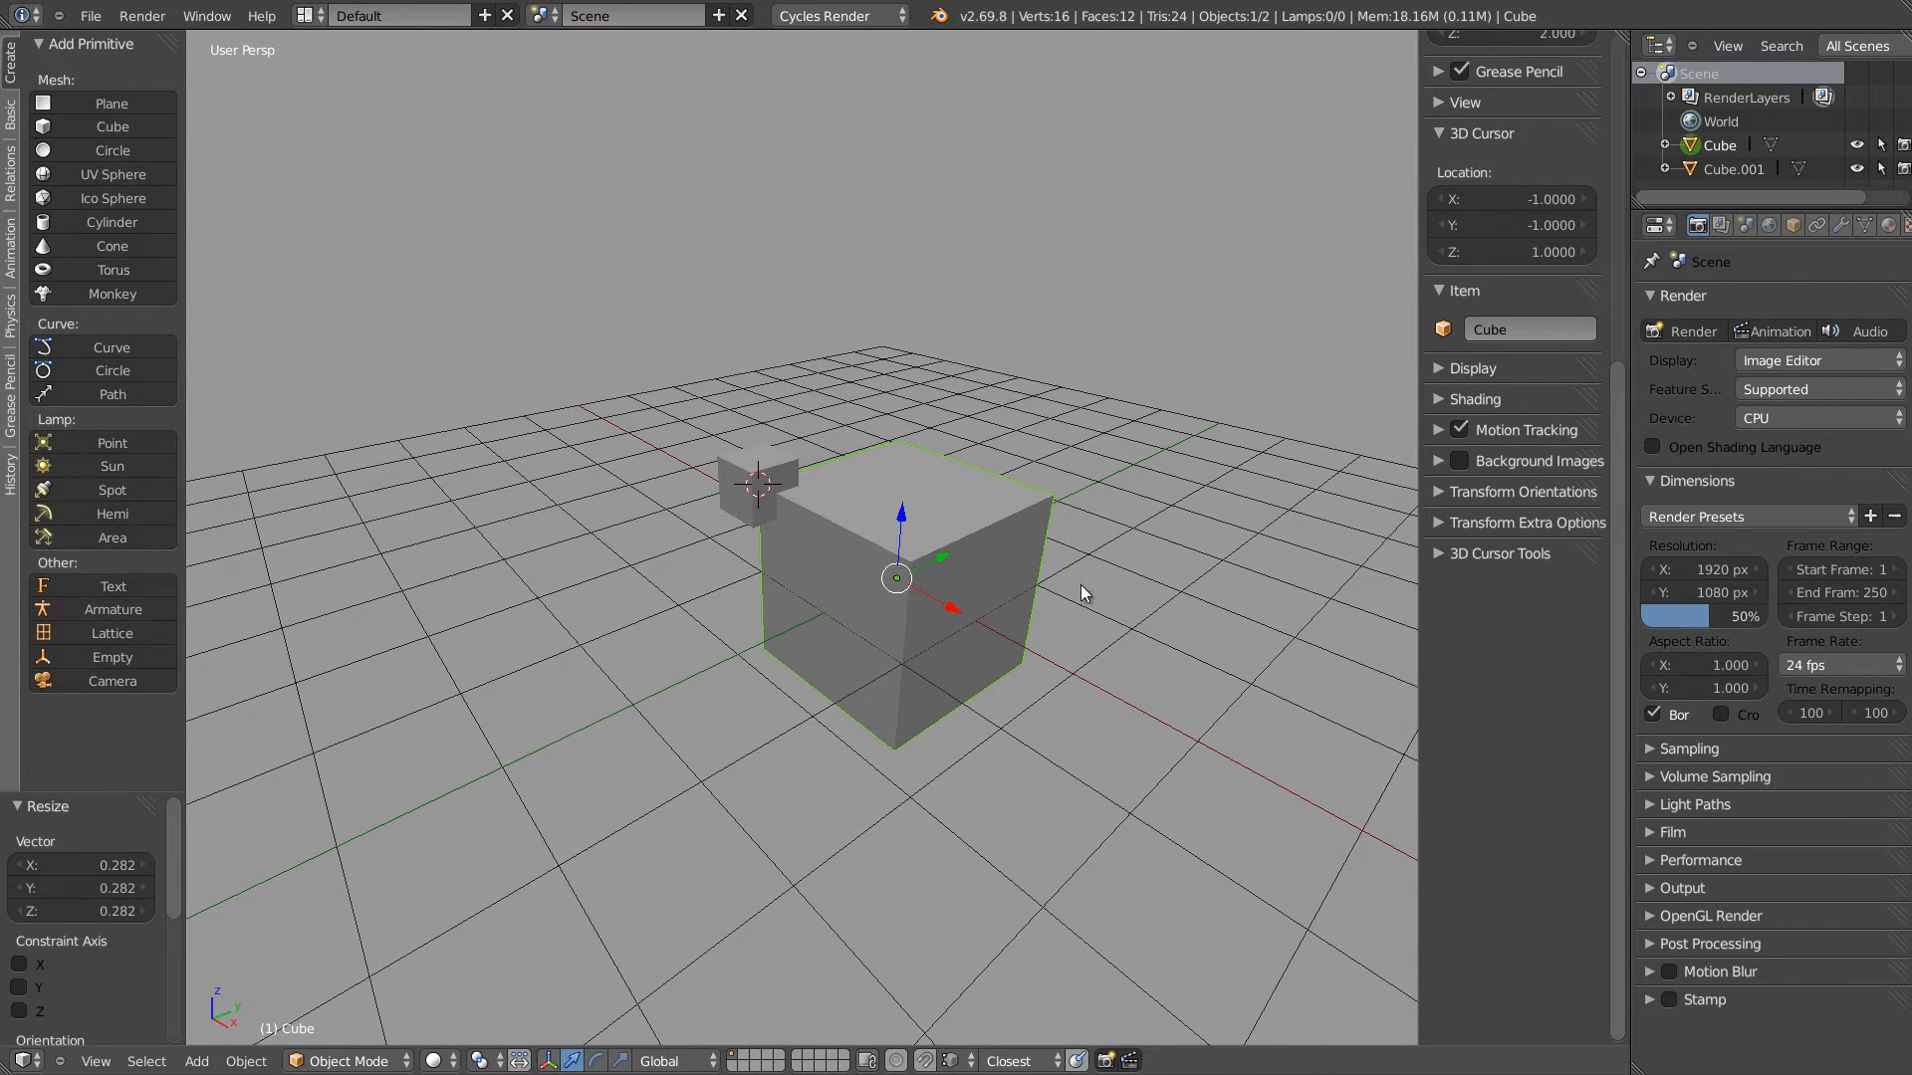
scroll(930, 560, "down", 1)
middle_click_drag(1005, 559, 896, 558)
left_click_drag(936, 562, 503, 613)
middle_click_drag(691, 579, 966, 533, "shift")
middle_click_drag(696, 582, 1038, 427)
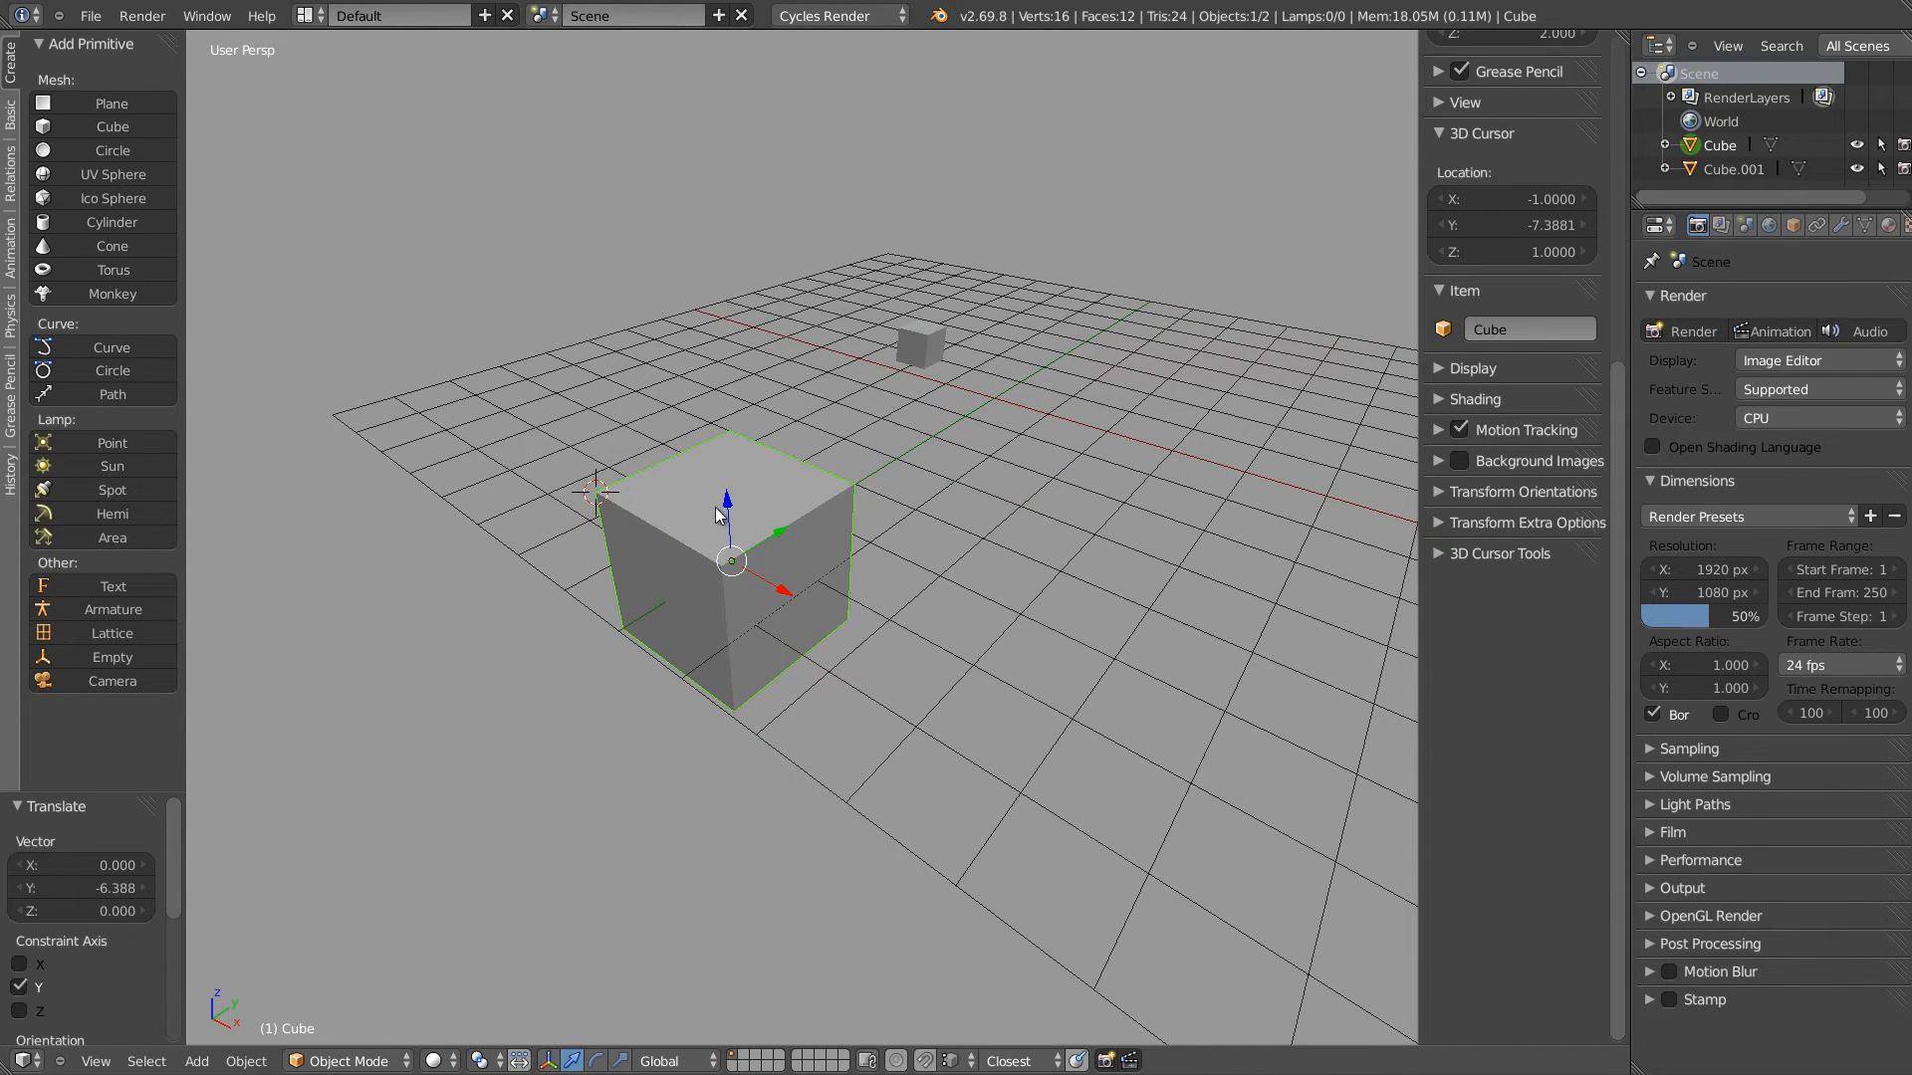
Select the large cube's top face in face select mode and snap the 3D cursor to it, returning to Object Mode
key("Tab")
key("ctrl+Tab")
left_click(642, 545)
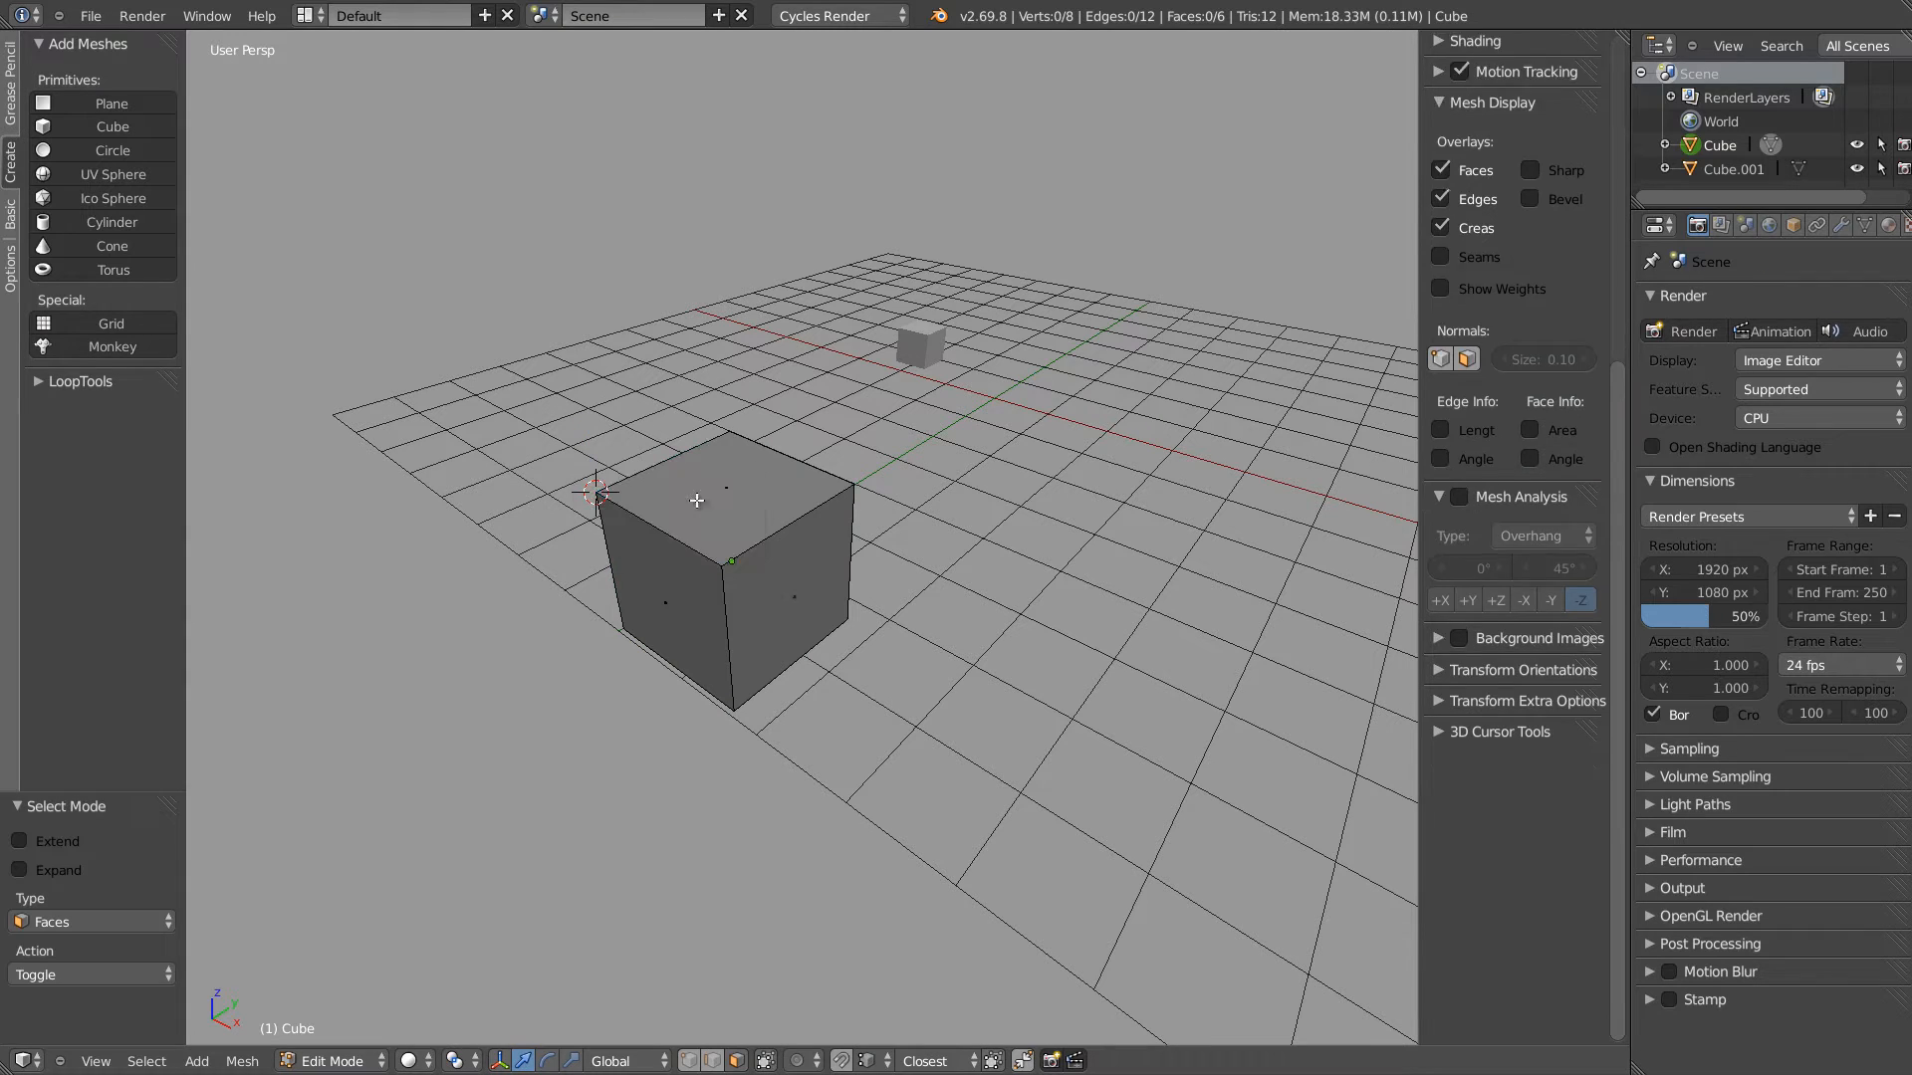
right_click(771, 486)
key("shift+s")
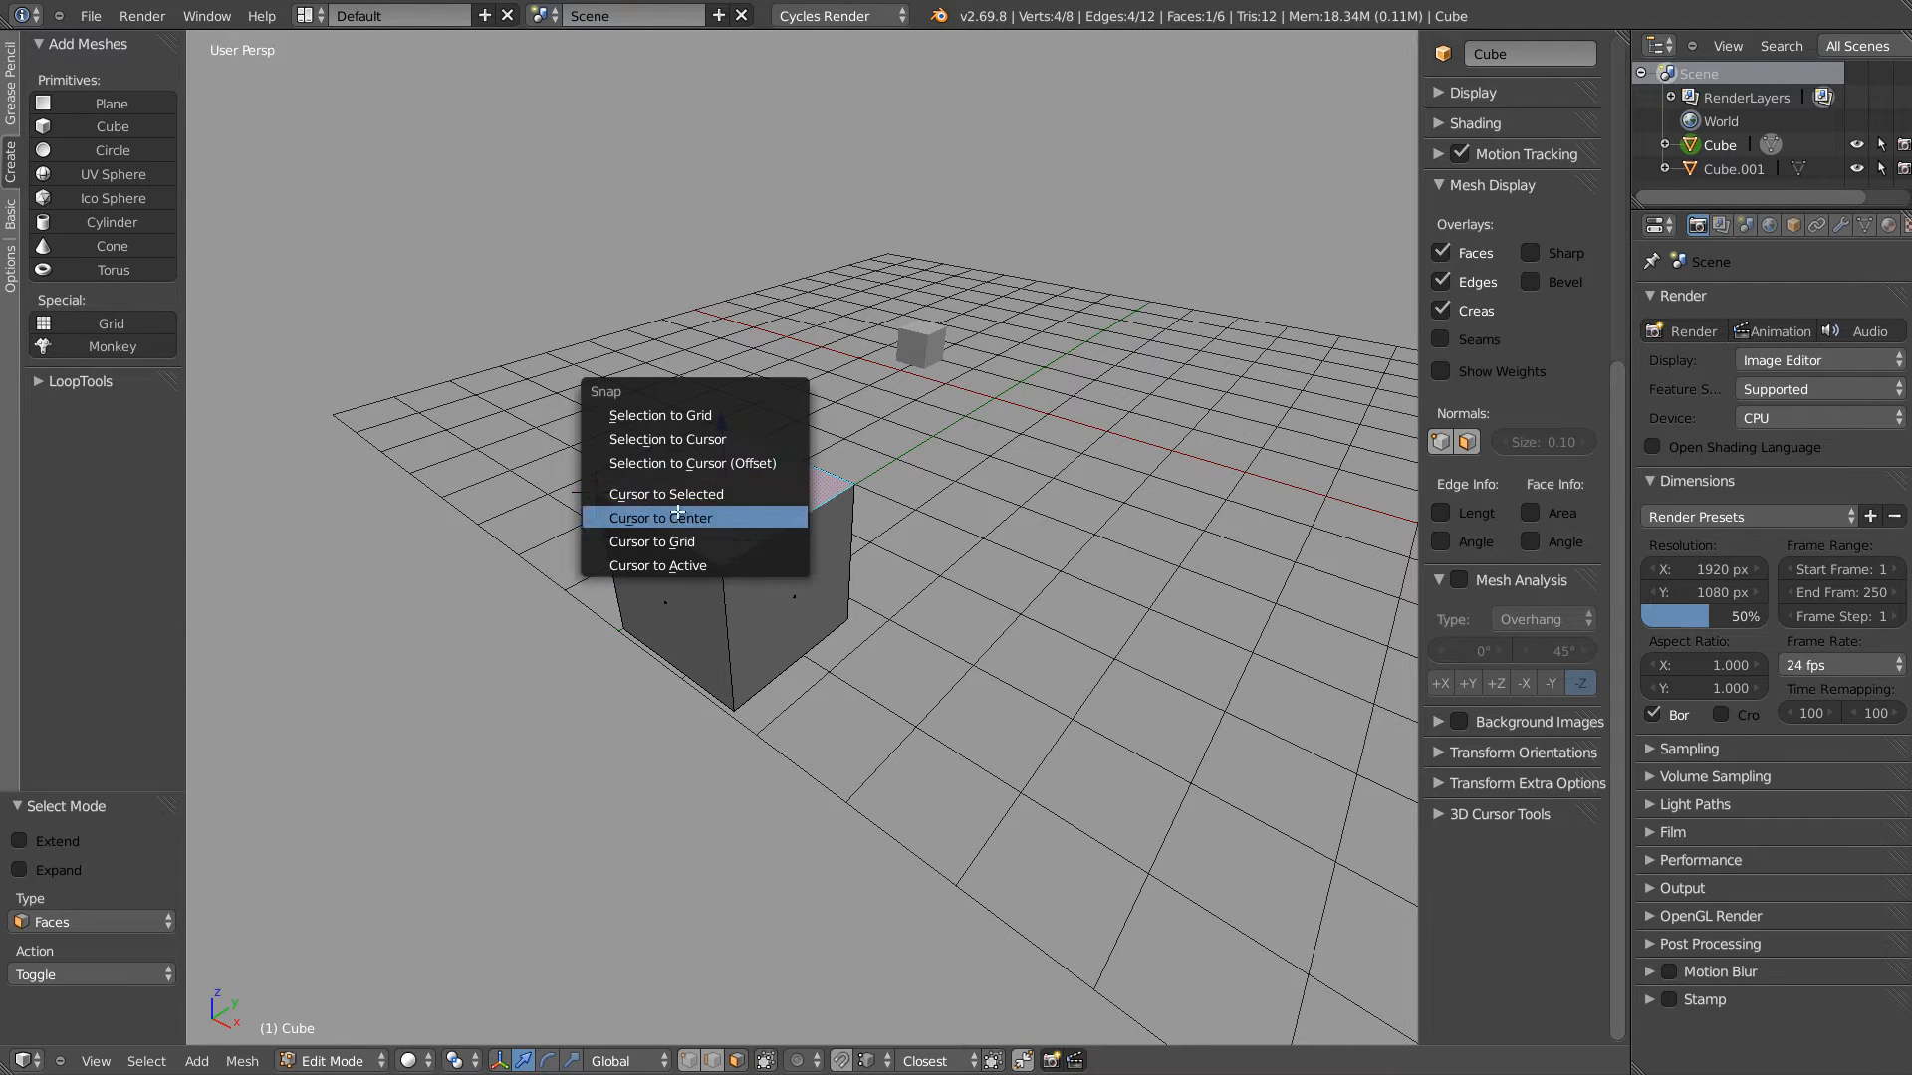
left_click(683, 492)
key("Tab")
Add a UV sphere at the 3D cursor on the large cube's top and scale it to about 0.683
middle_click_drag(918, 426, 1301, 279)
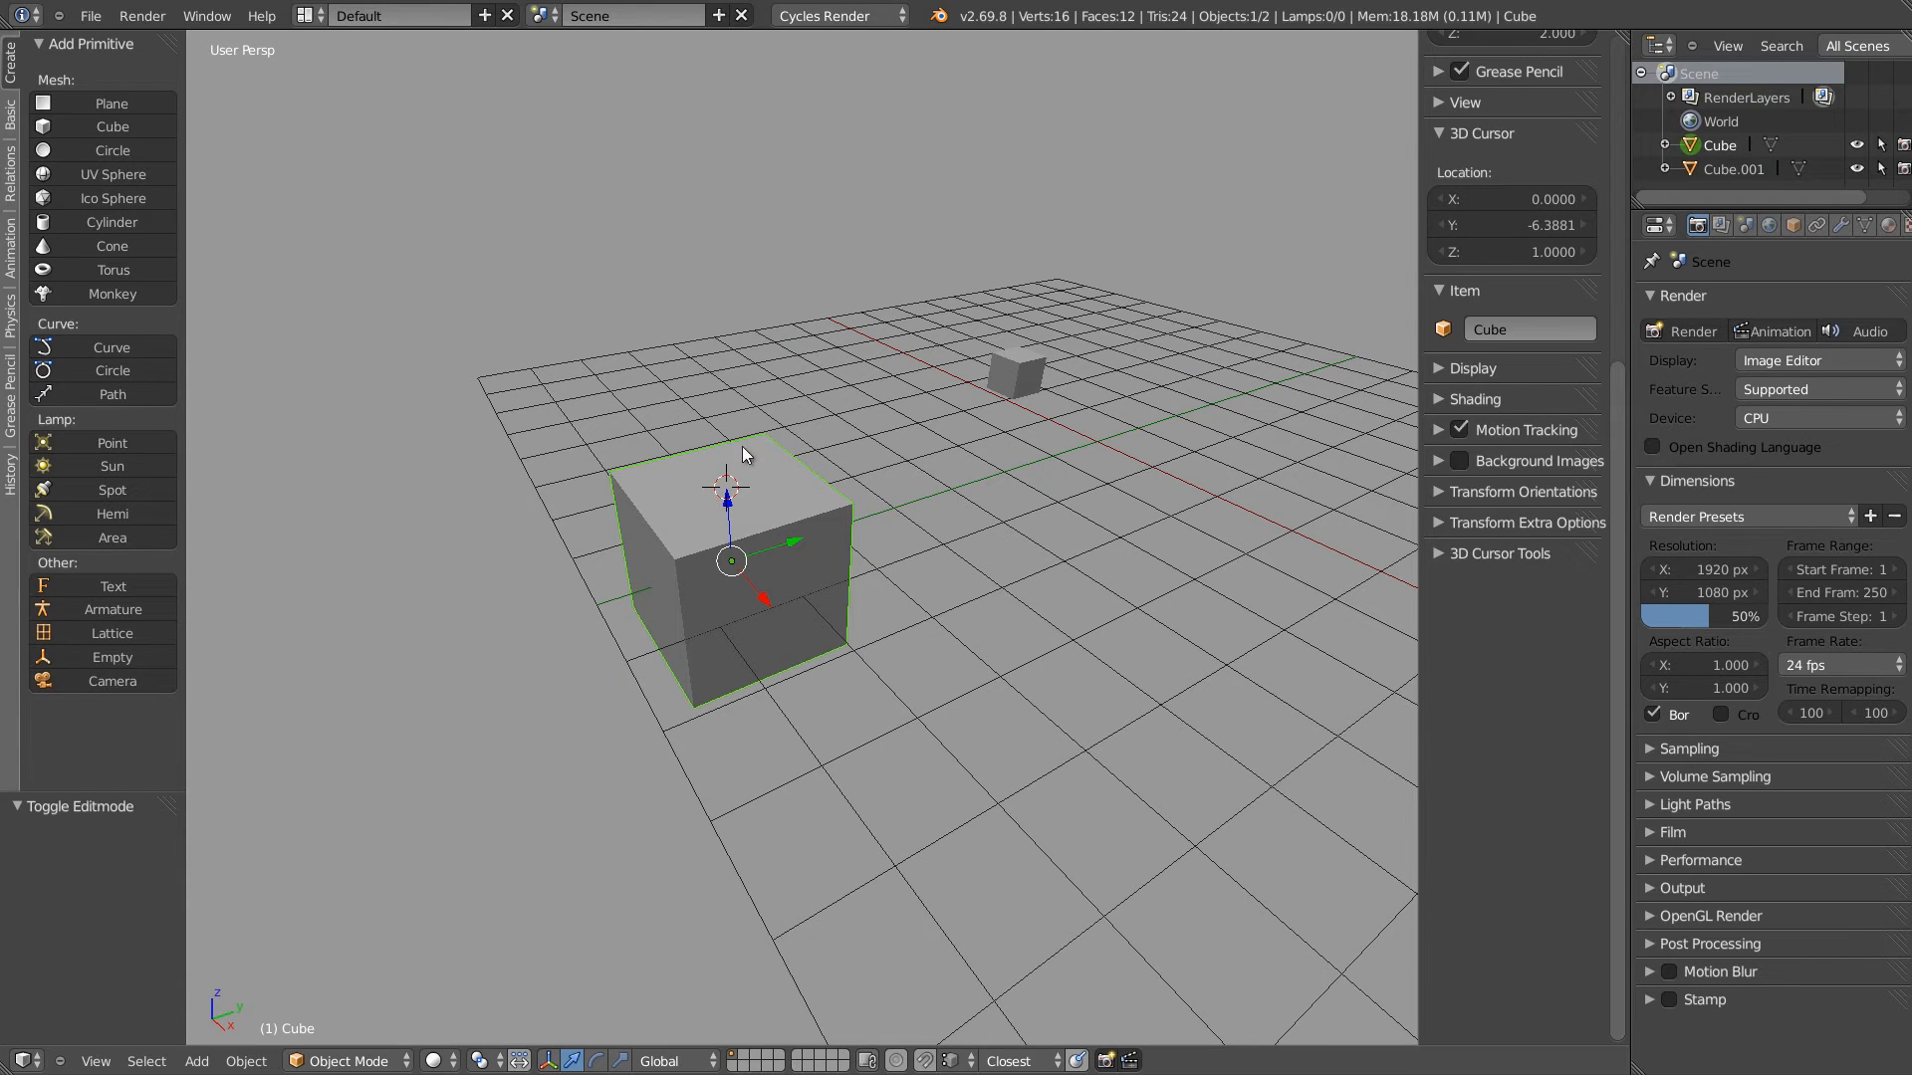
middle_click_drag(743, 453, 647, 289)
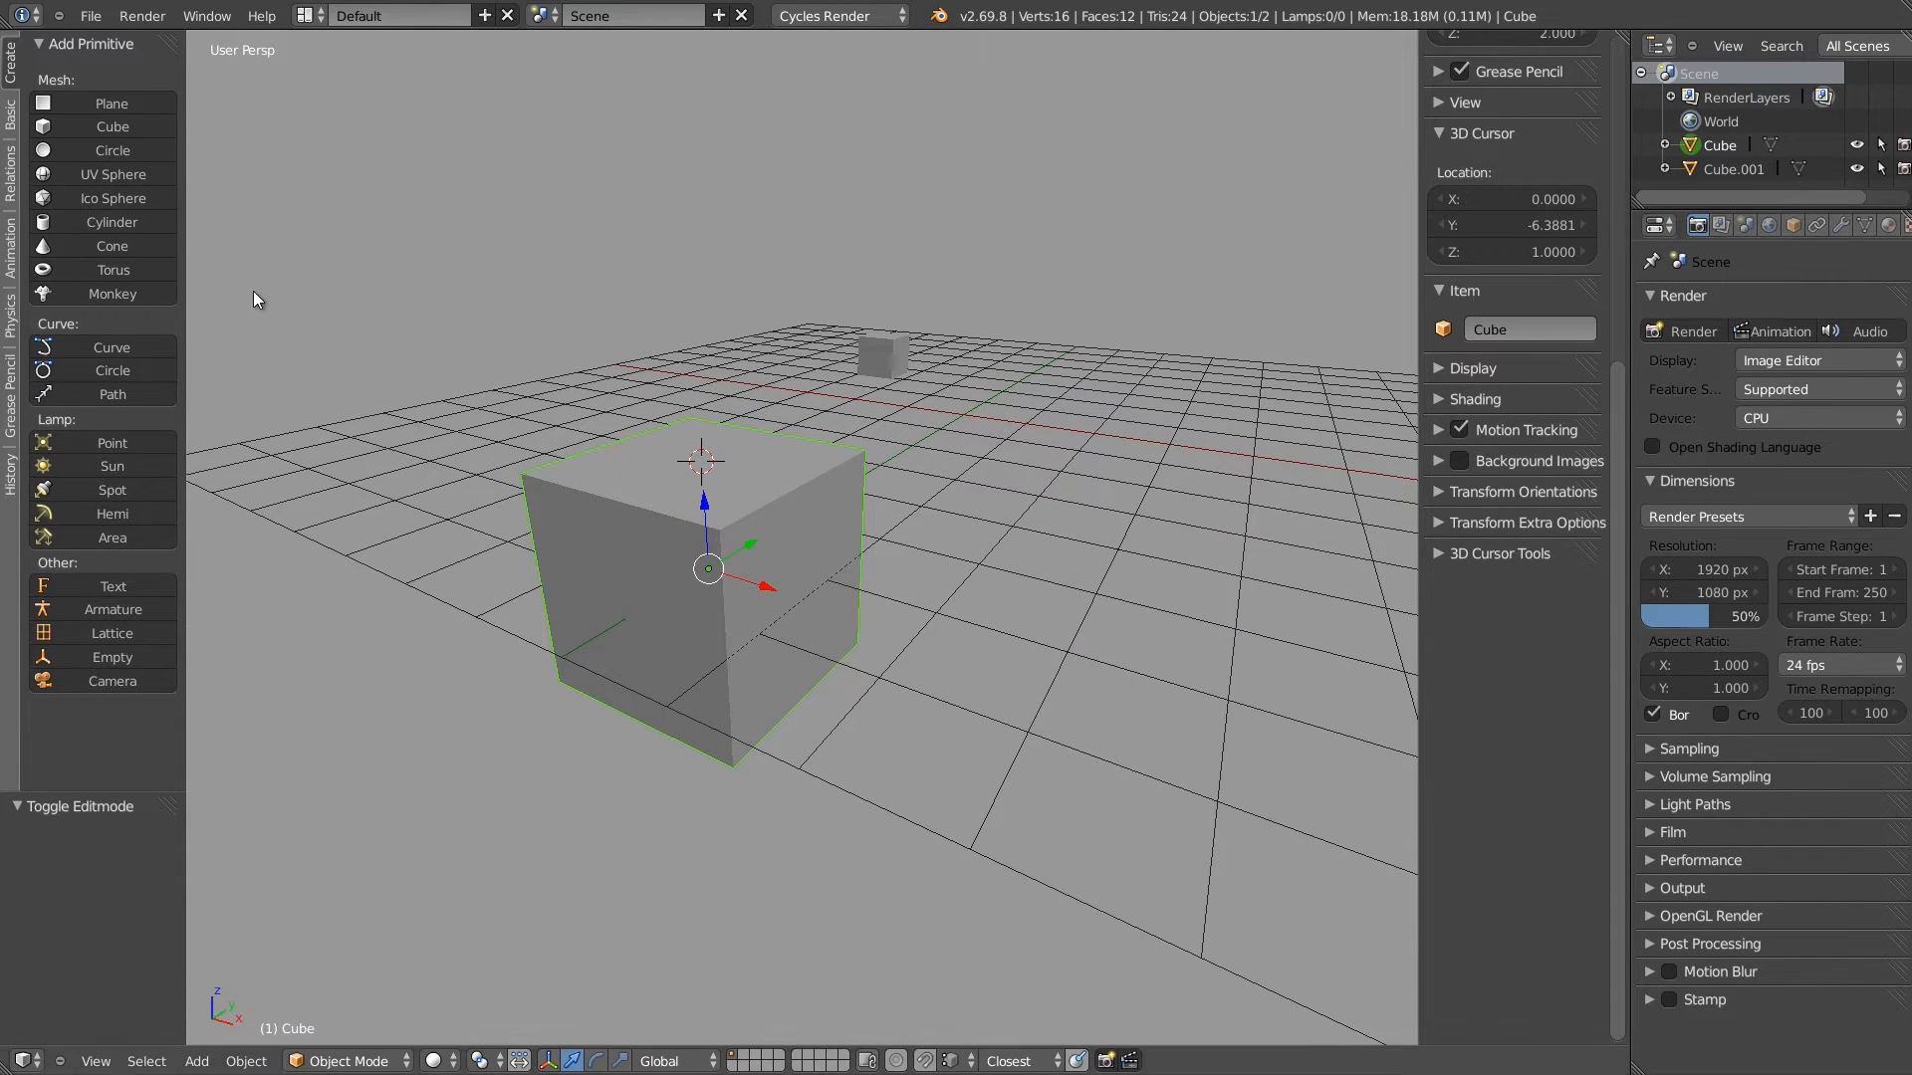
left_click(99, 173)
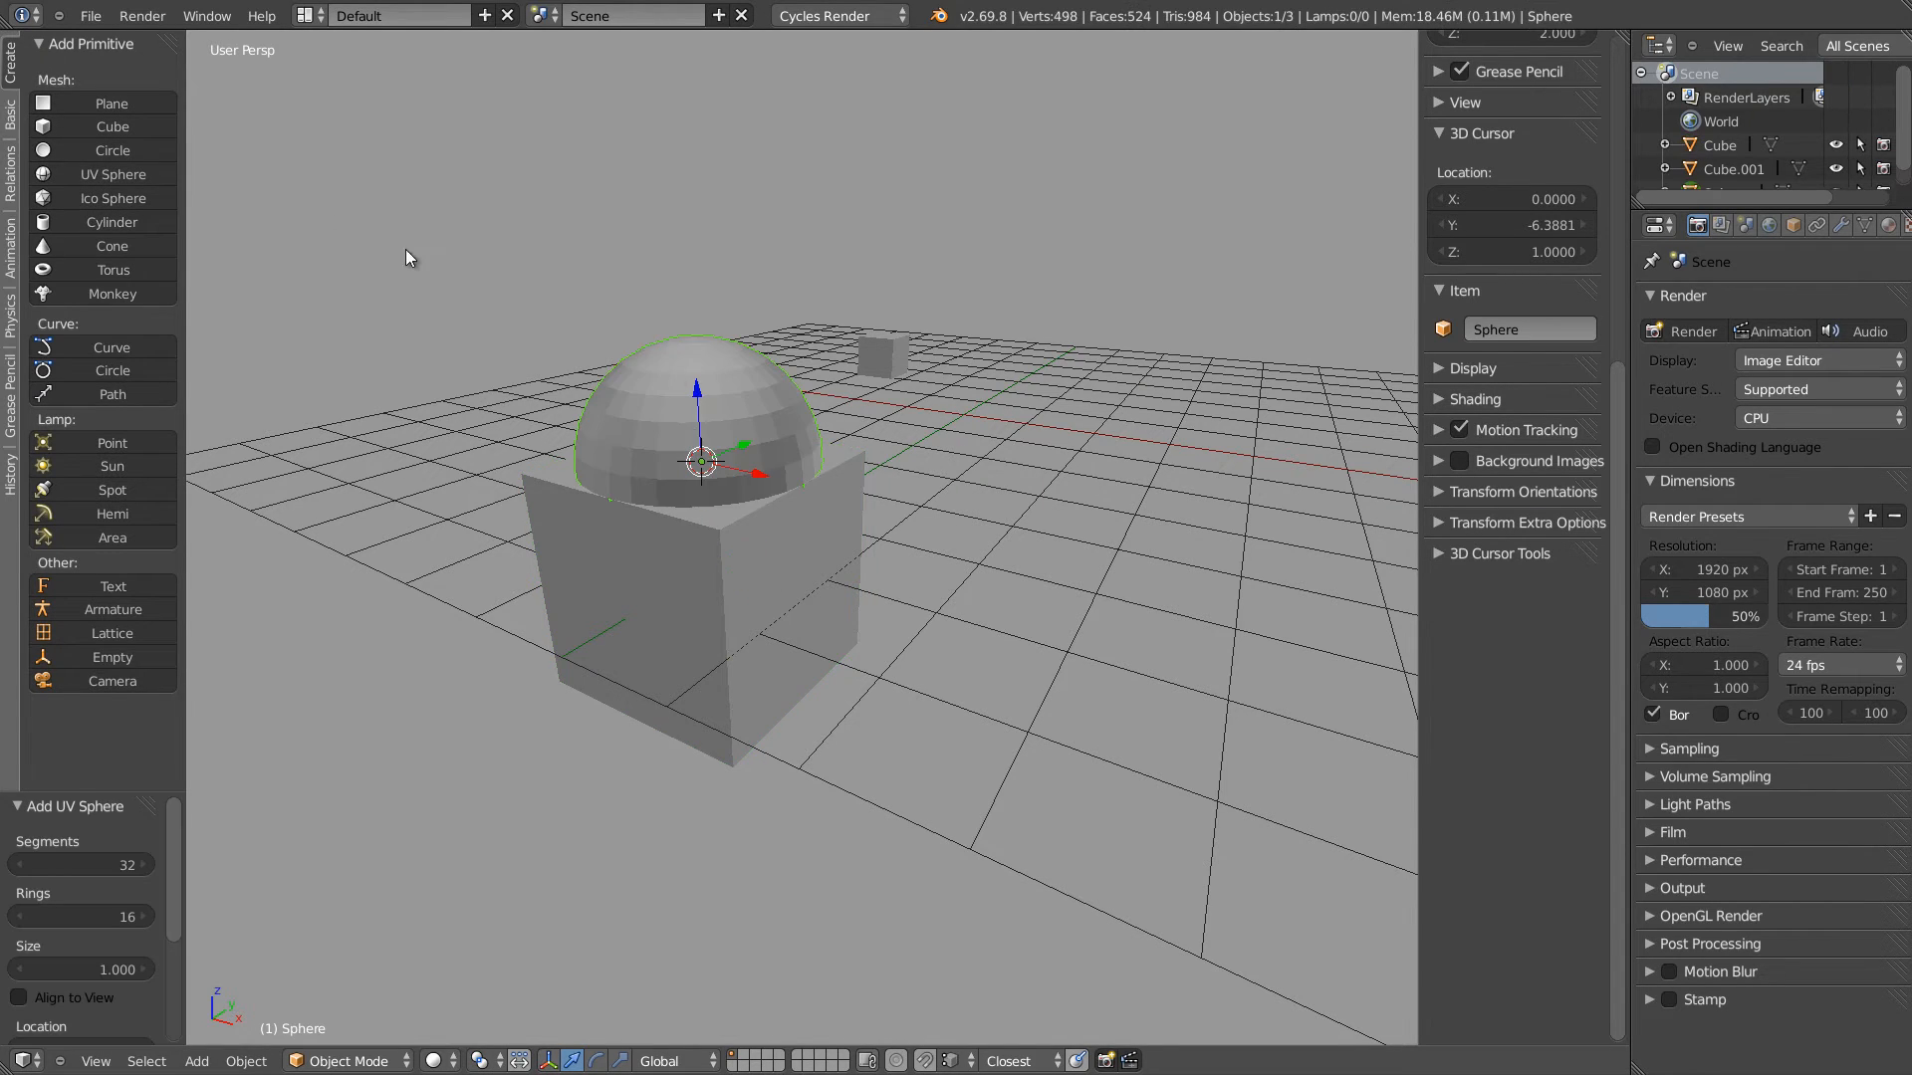
middle_click_drag(404, 249, 980, 430)
key("s")
left_click(833, 472)
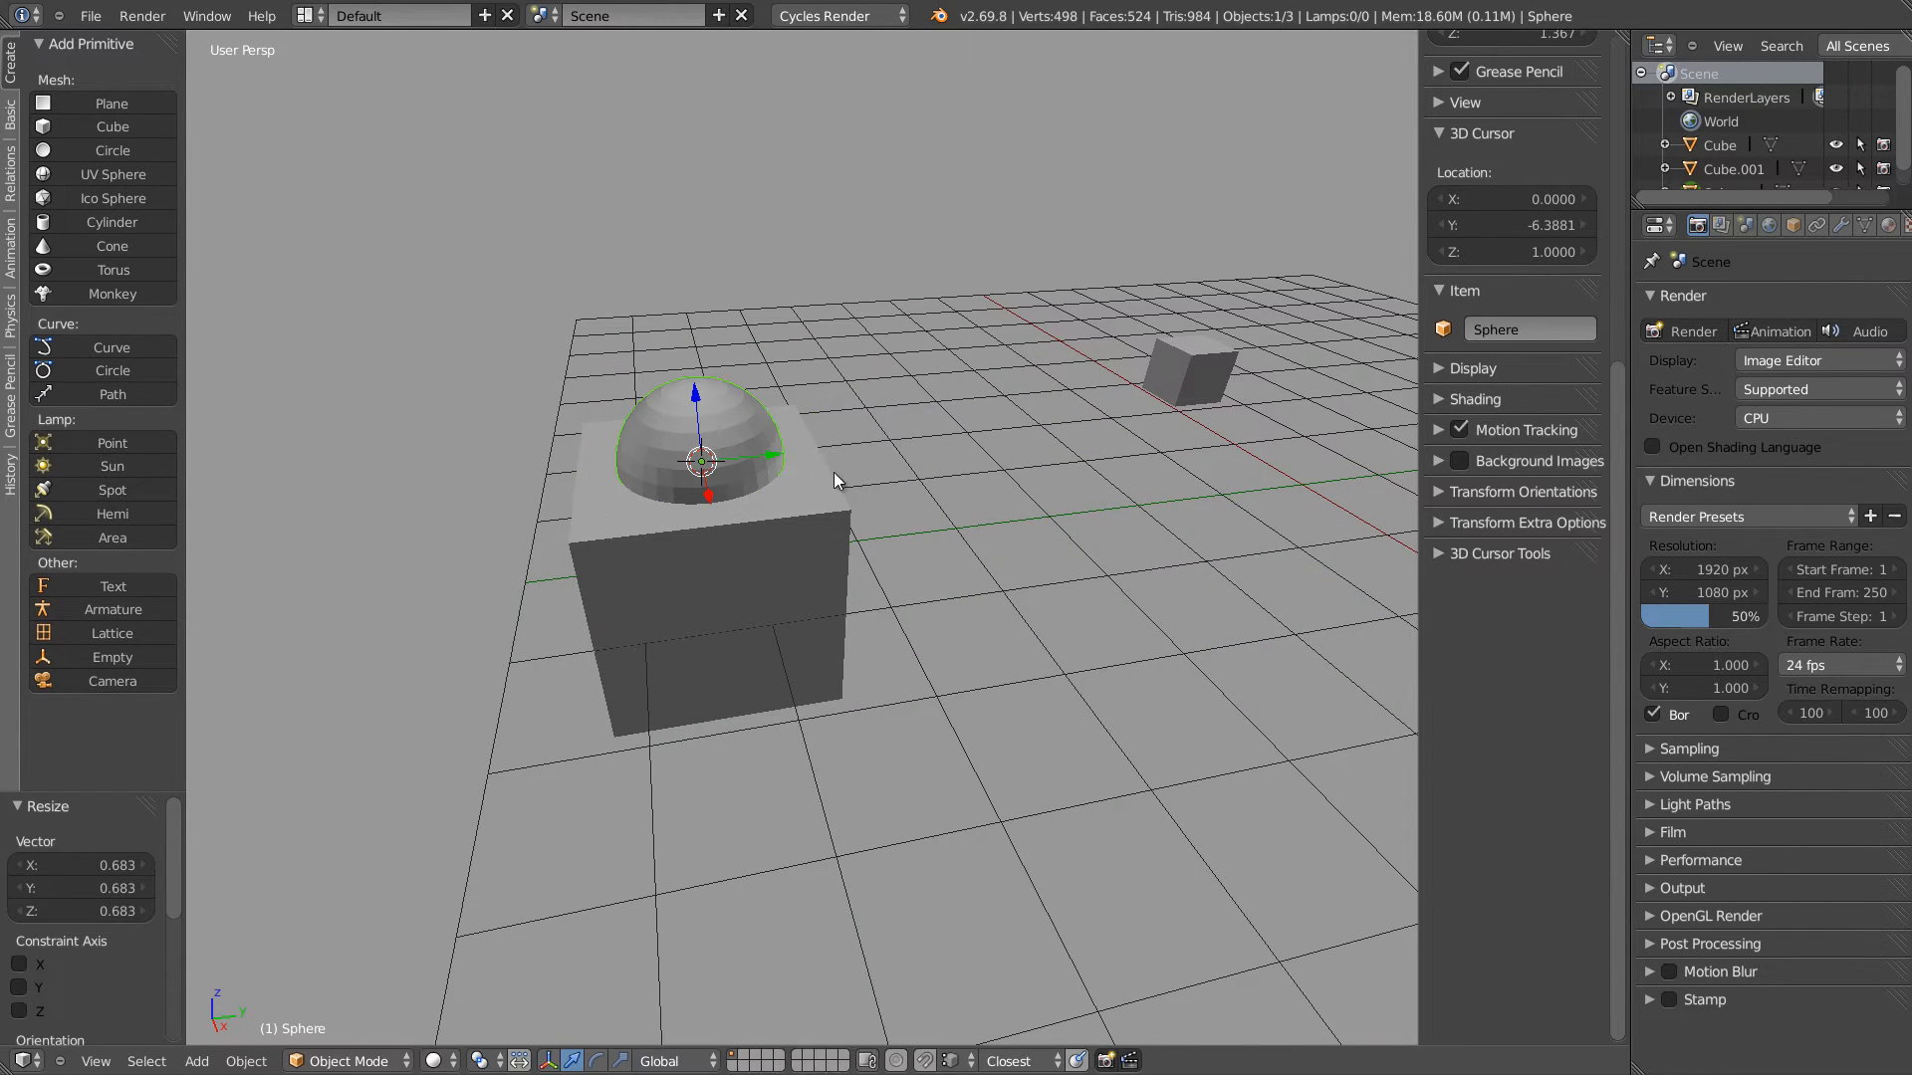
Snap the 3D cursor to the top face of the small cube and return to Object Mode
middle_click_drag(834, 472, 1049, 436)
right_click(1050, 436)
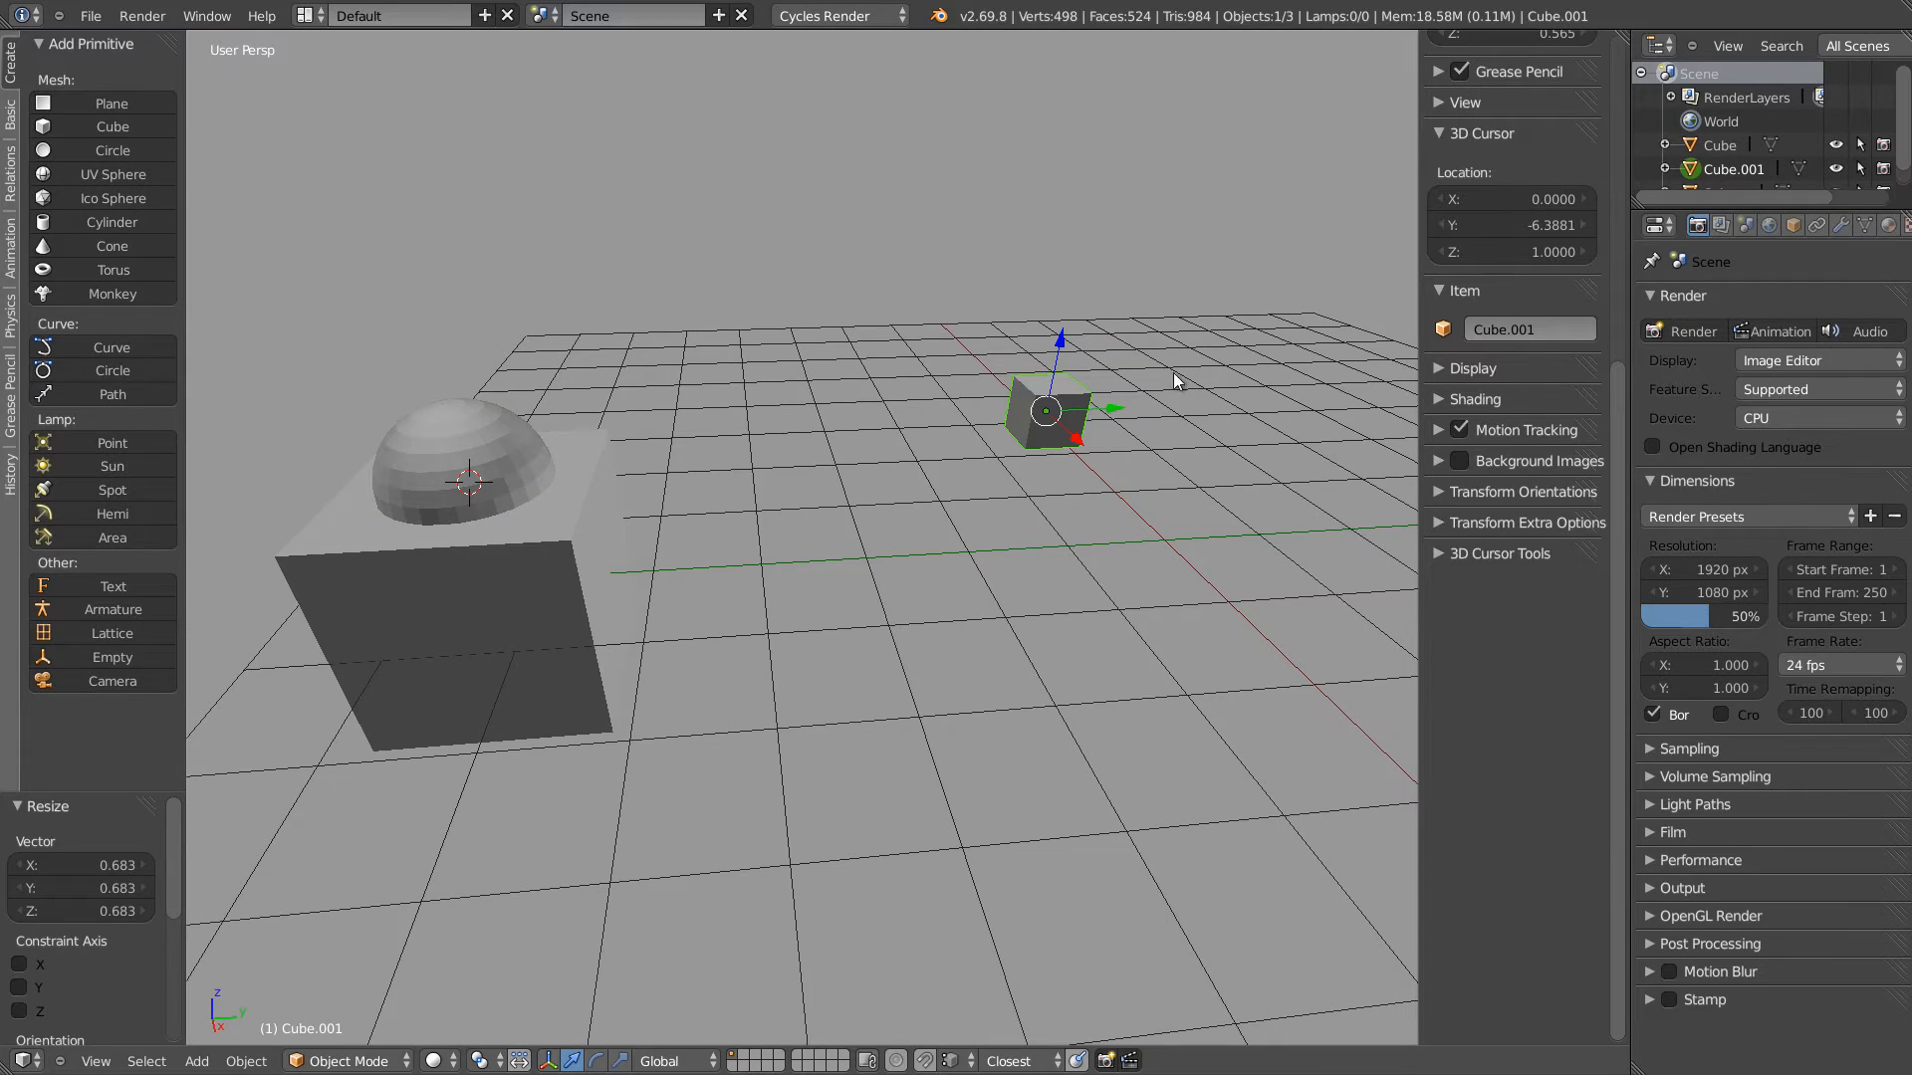
key("Tab")
right_click(1068, 386)
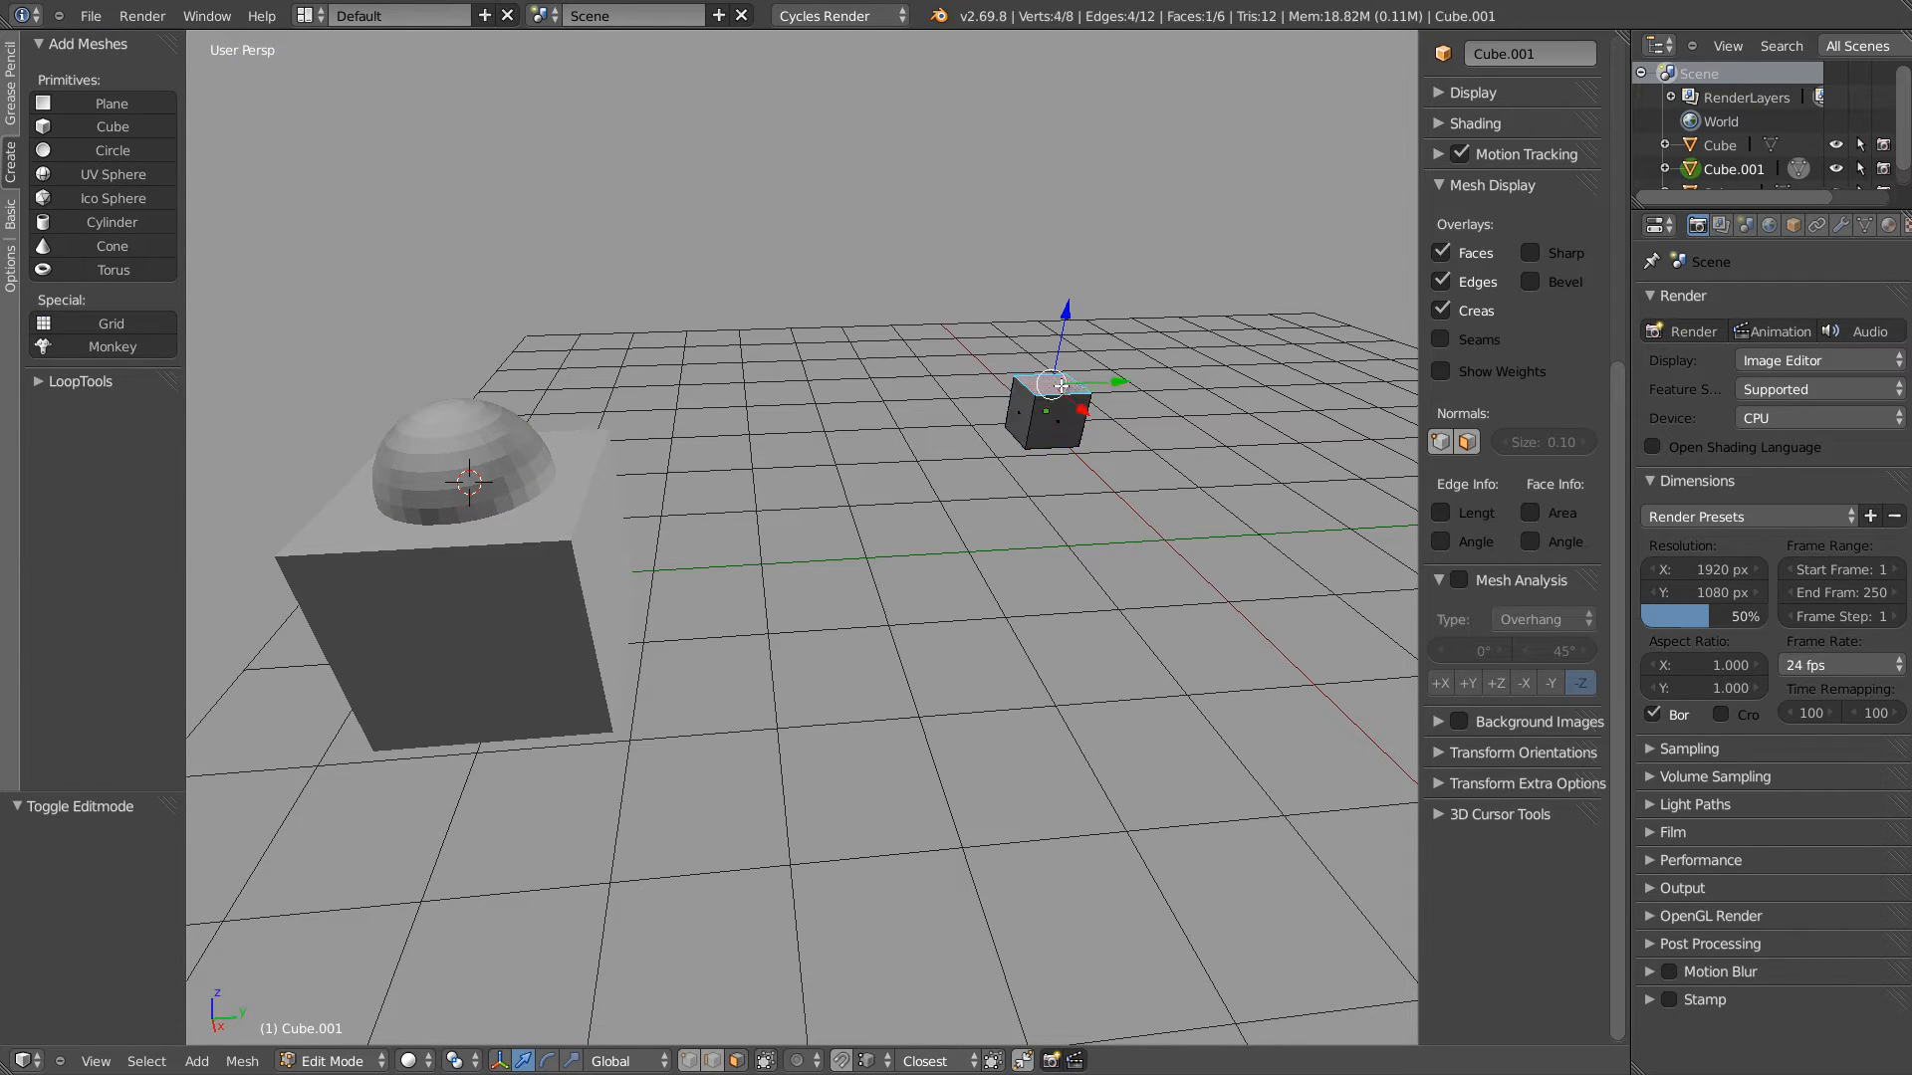
key("shift+s")
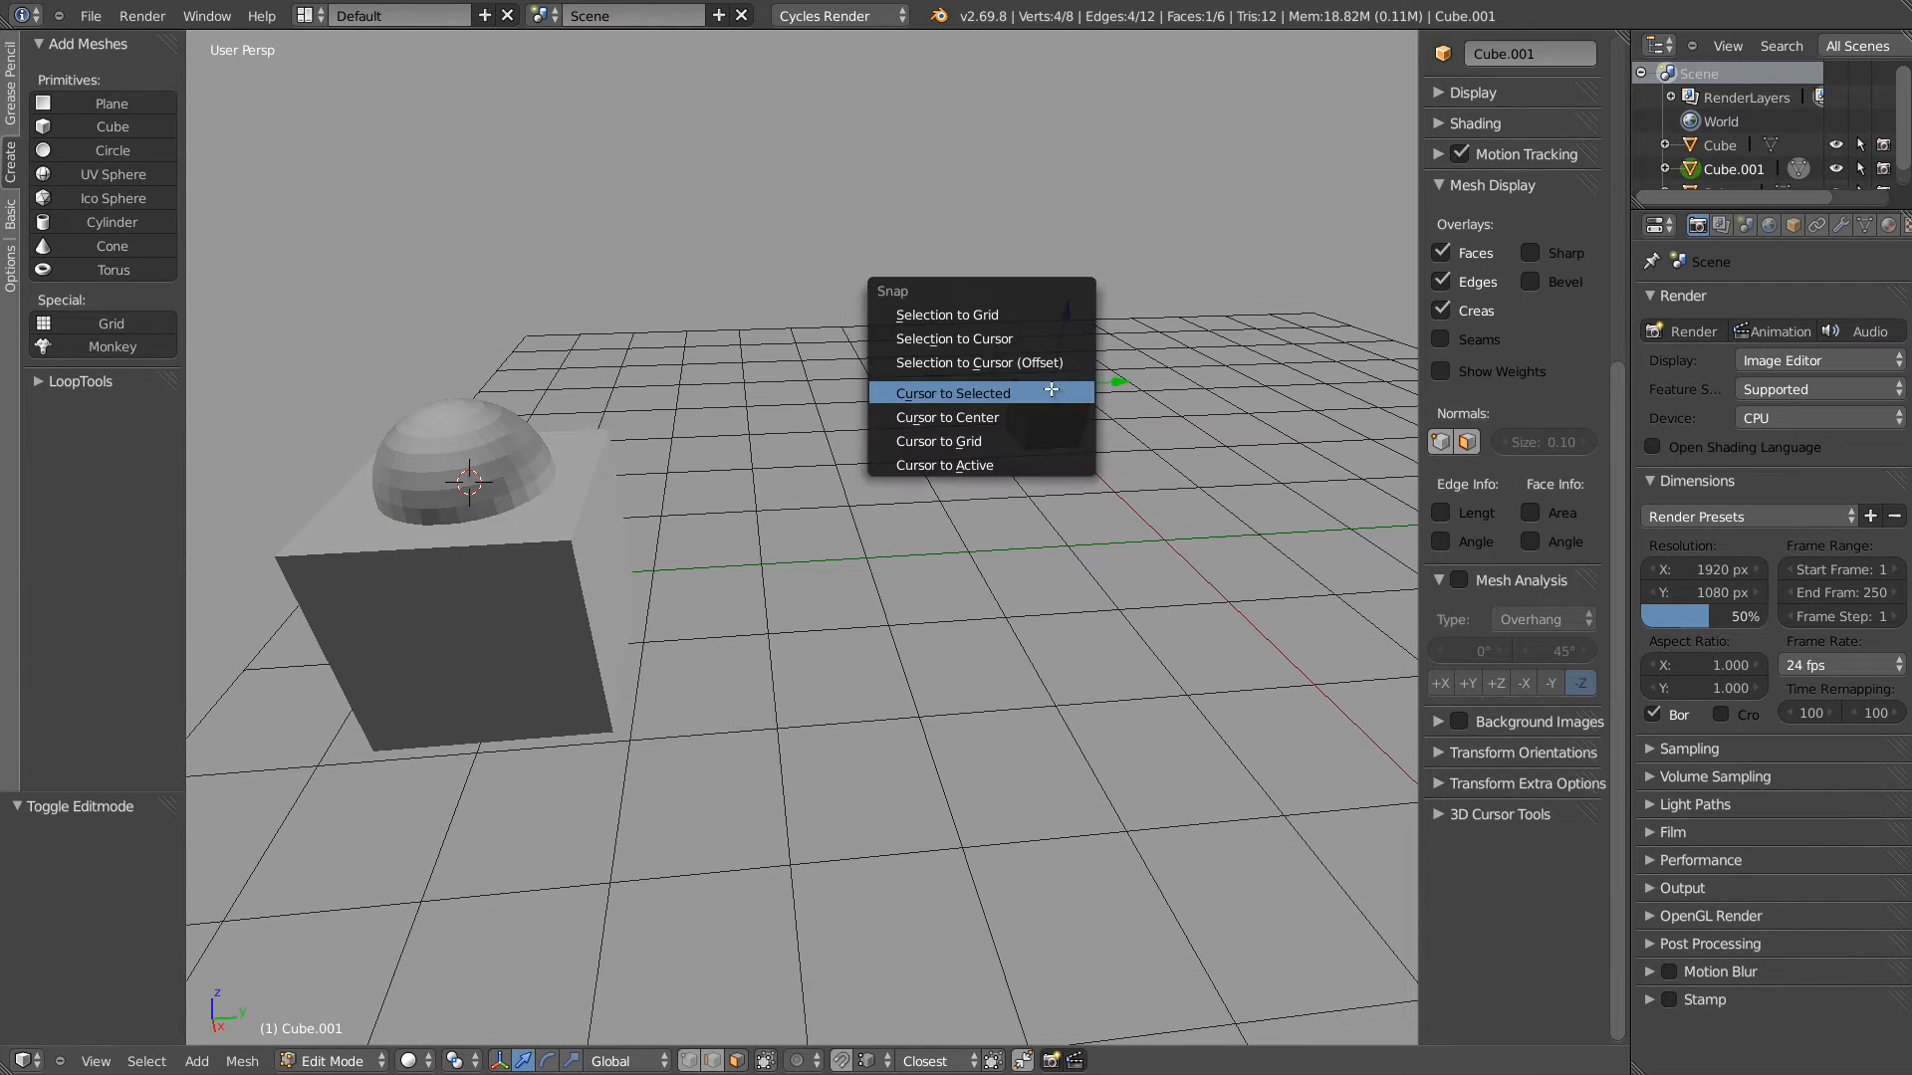
left_click(921, 394)
key("Tab")
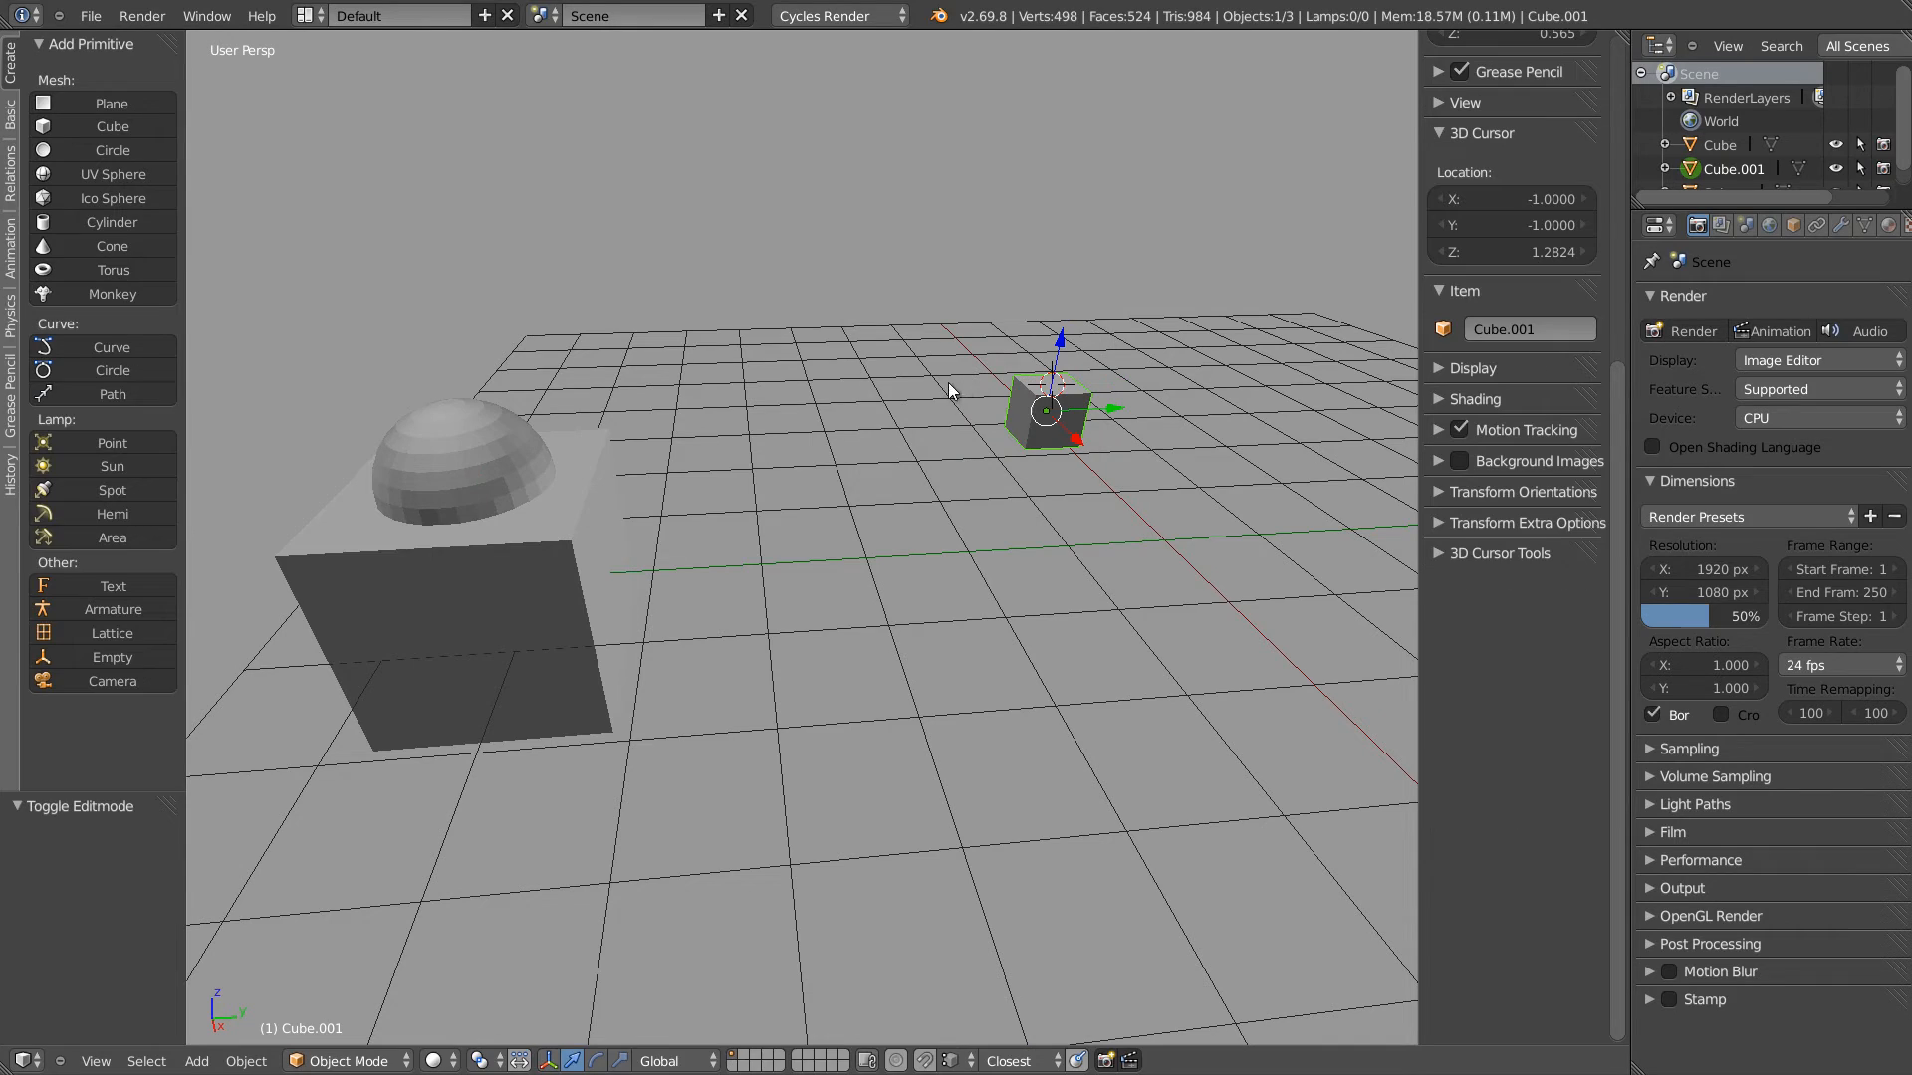
Add a UV sphere at the 3D cursor on the small cube and scale it down to fit the cube's top
left_click(109, 176)
key("s")
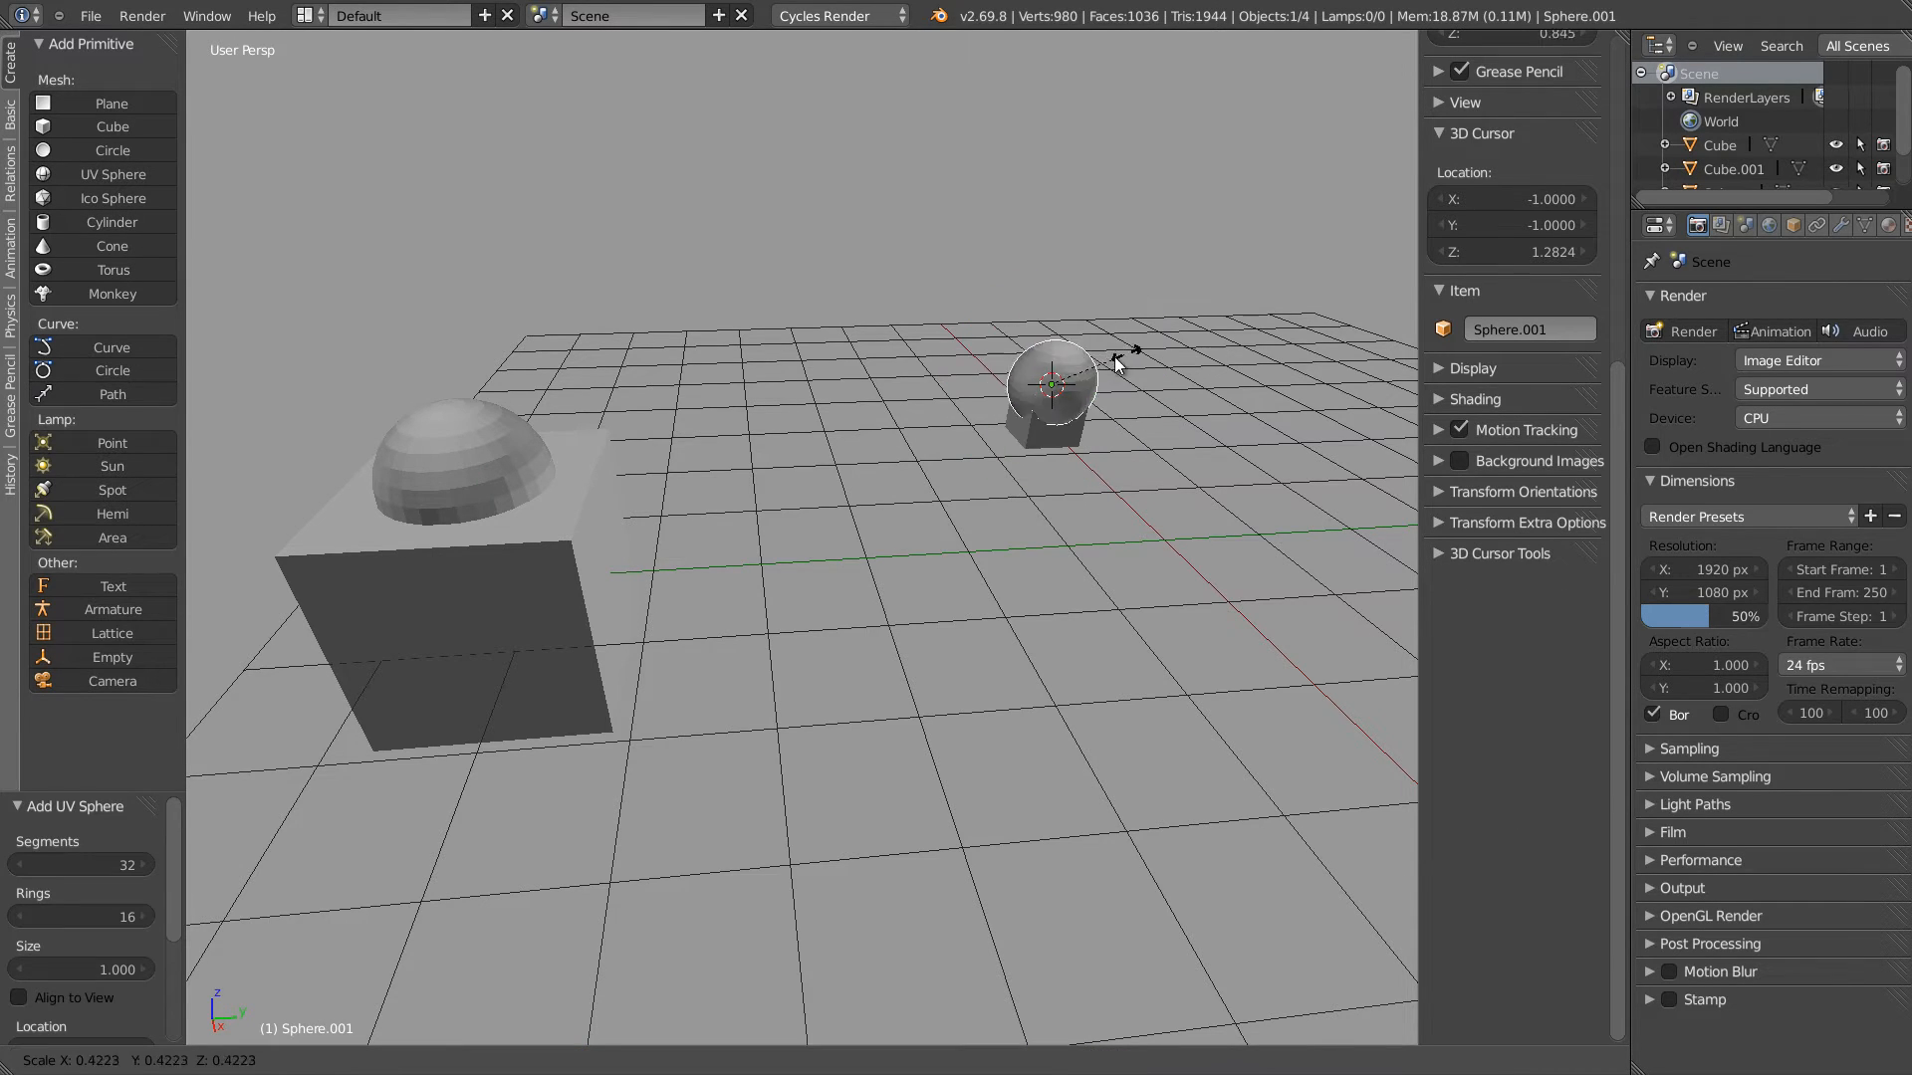
left_click(1107, 371)
Snap the 3D cursor to the large cube's side face that faces the small cube, ending in Object Mode
middle_click_drag(1108, 371, 753, 492)
right_click(651, 424)
key("Tab")
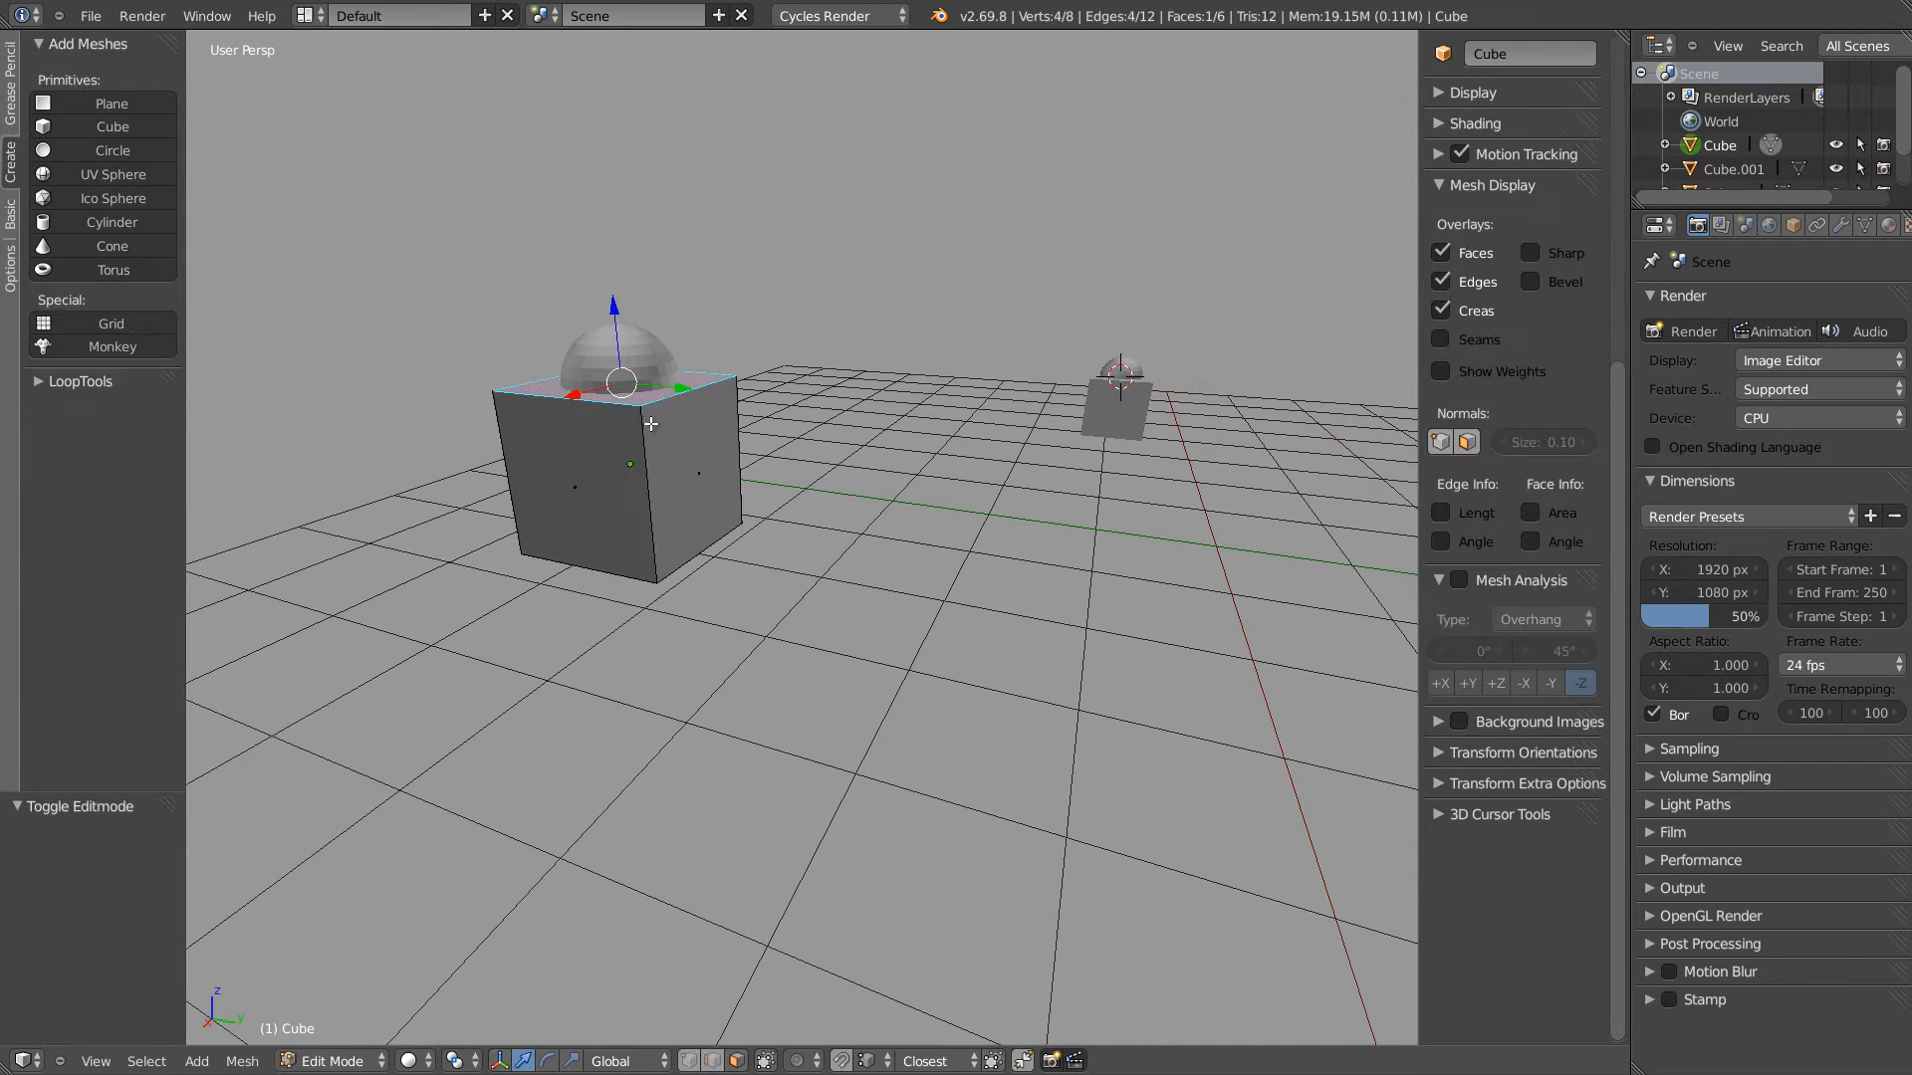
right_click(702, 478)
key("shift+s")
left_click(602, 479)
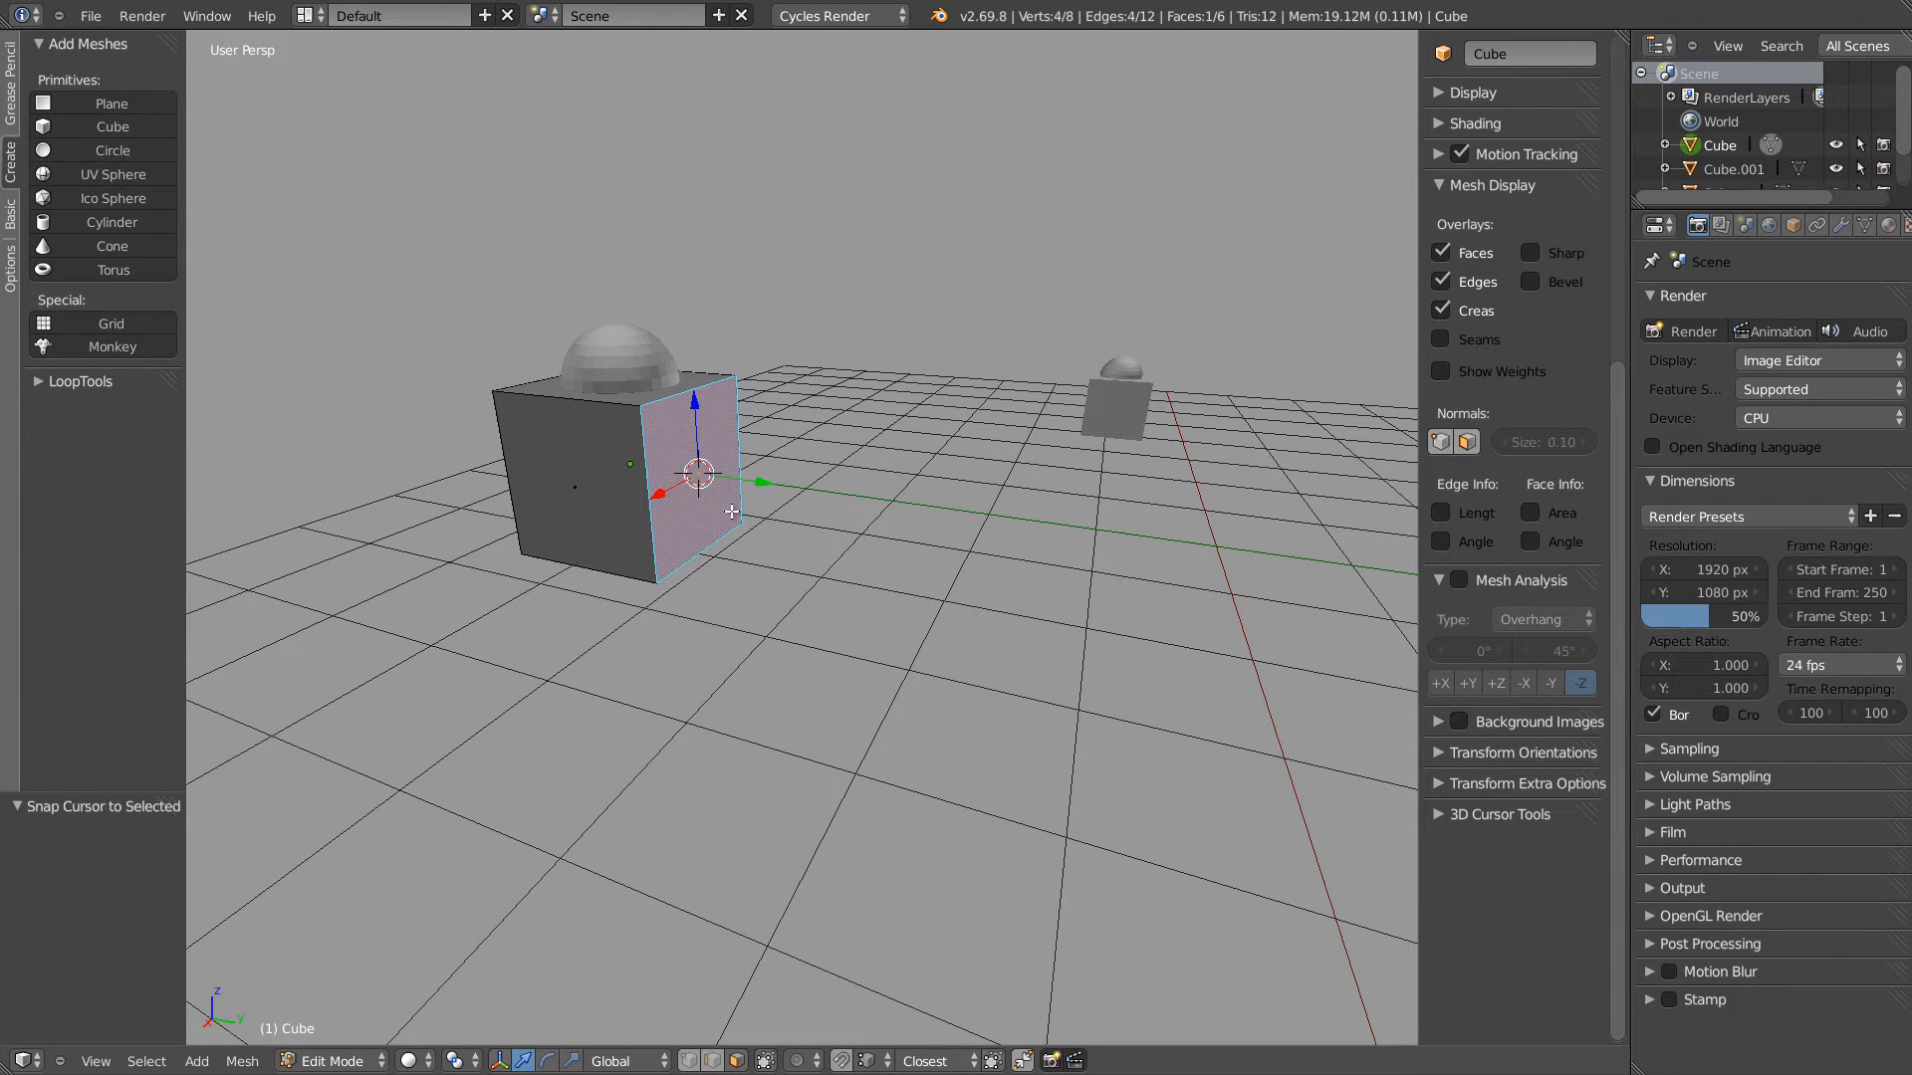
key("Tab")
Add a cylinder at the 3D cursor on the cube's side and rotate it 90° about the global Y axis
left_click(93, 223)
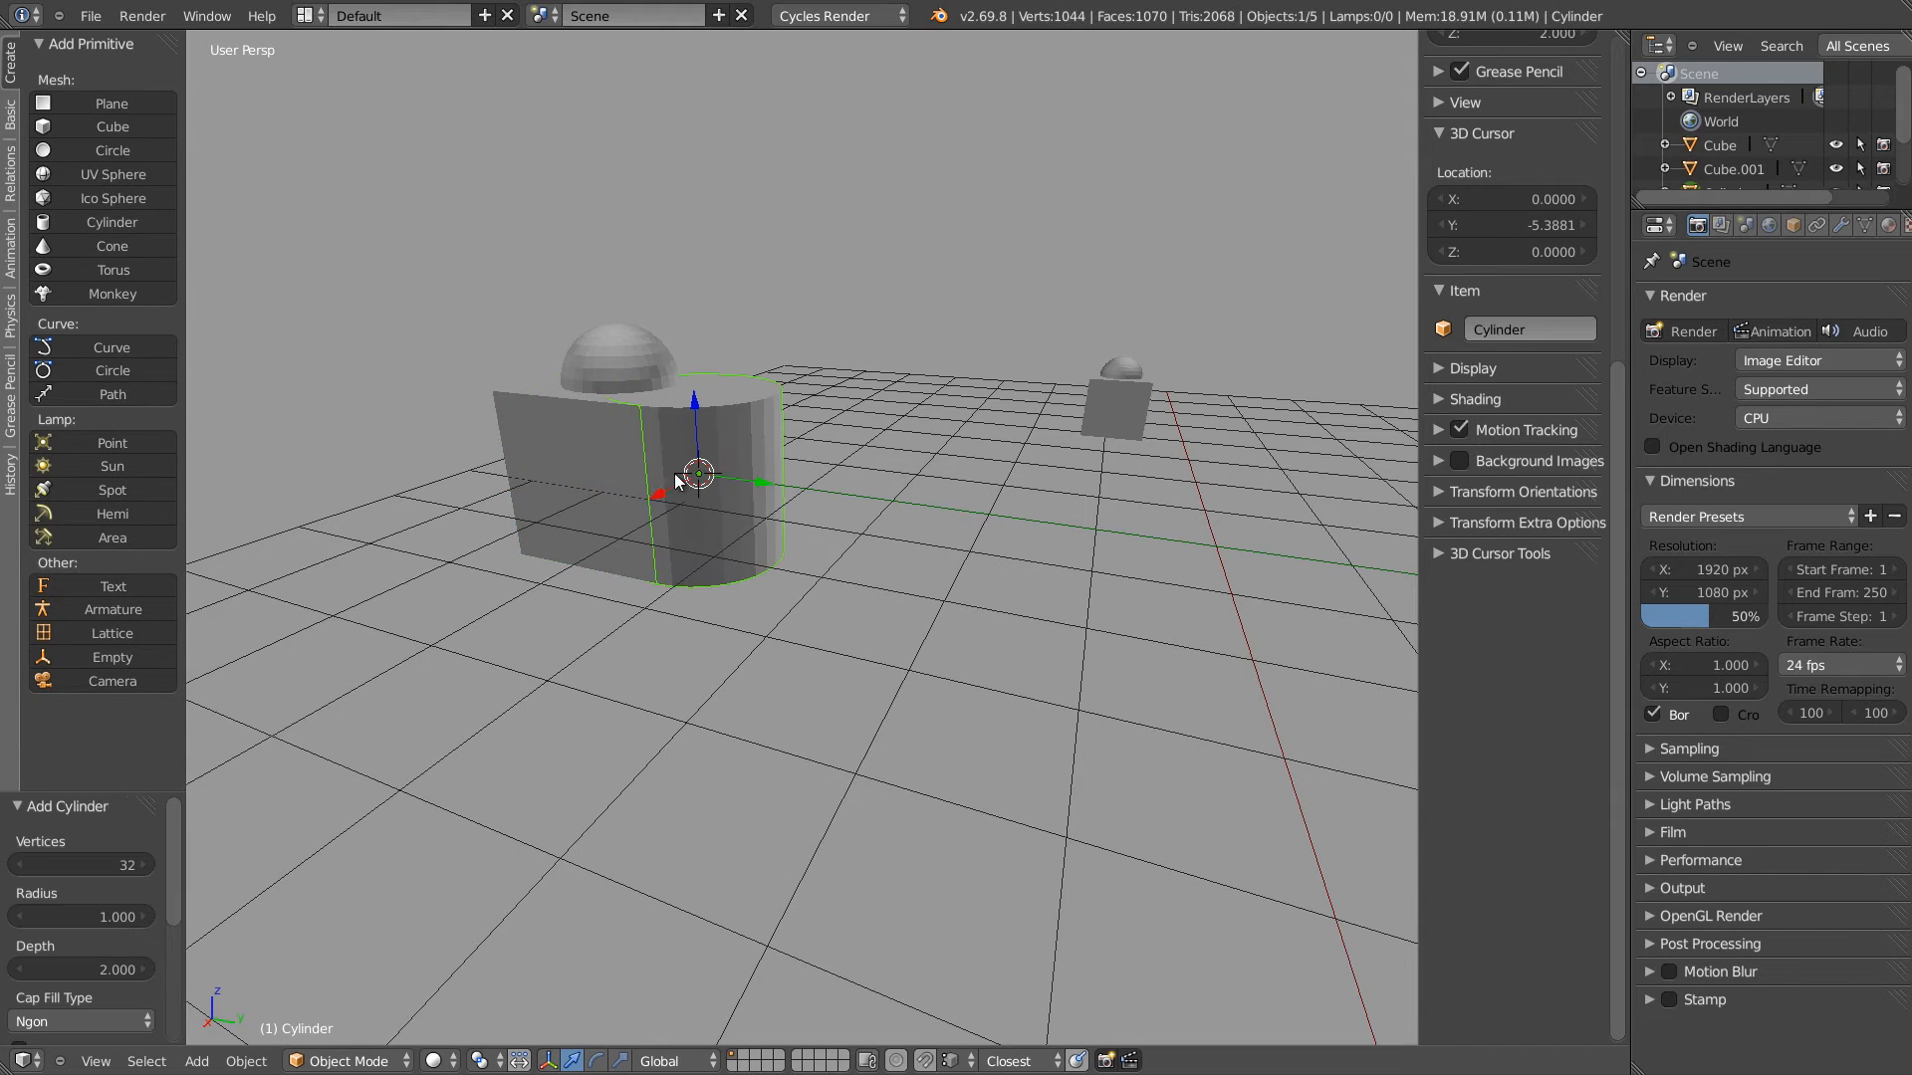
middle_click_drag(679, 468, 784, 290)
key("r")
key("y")
key("9")
key("0")
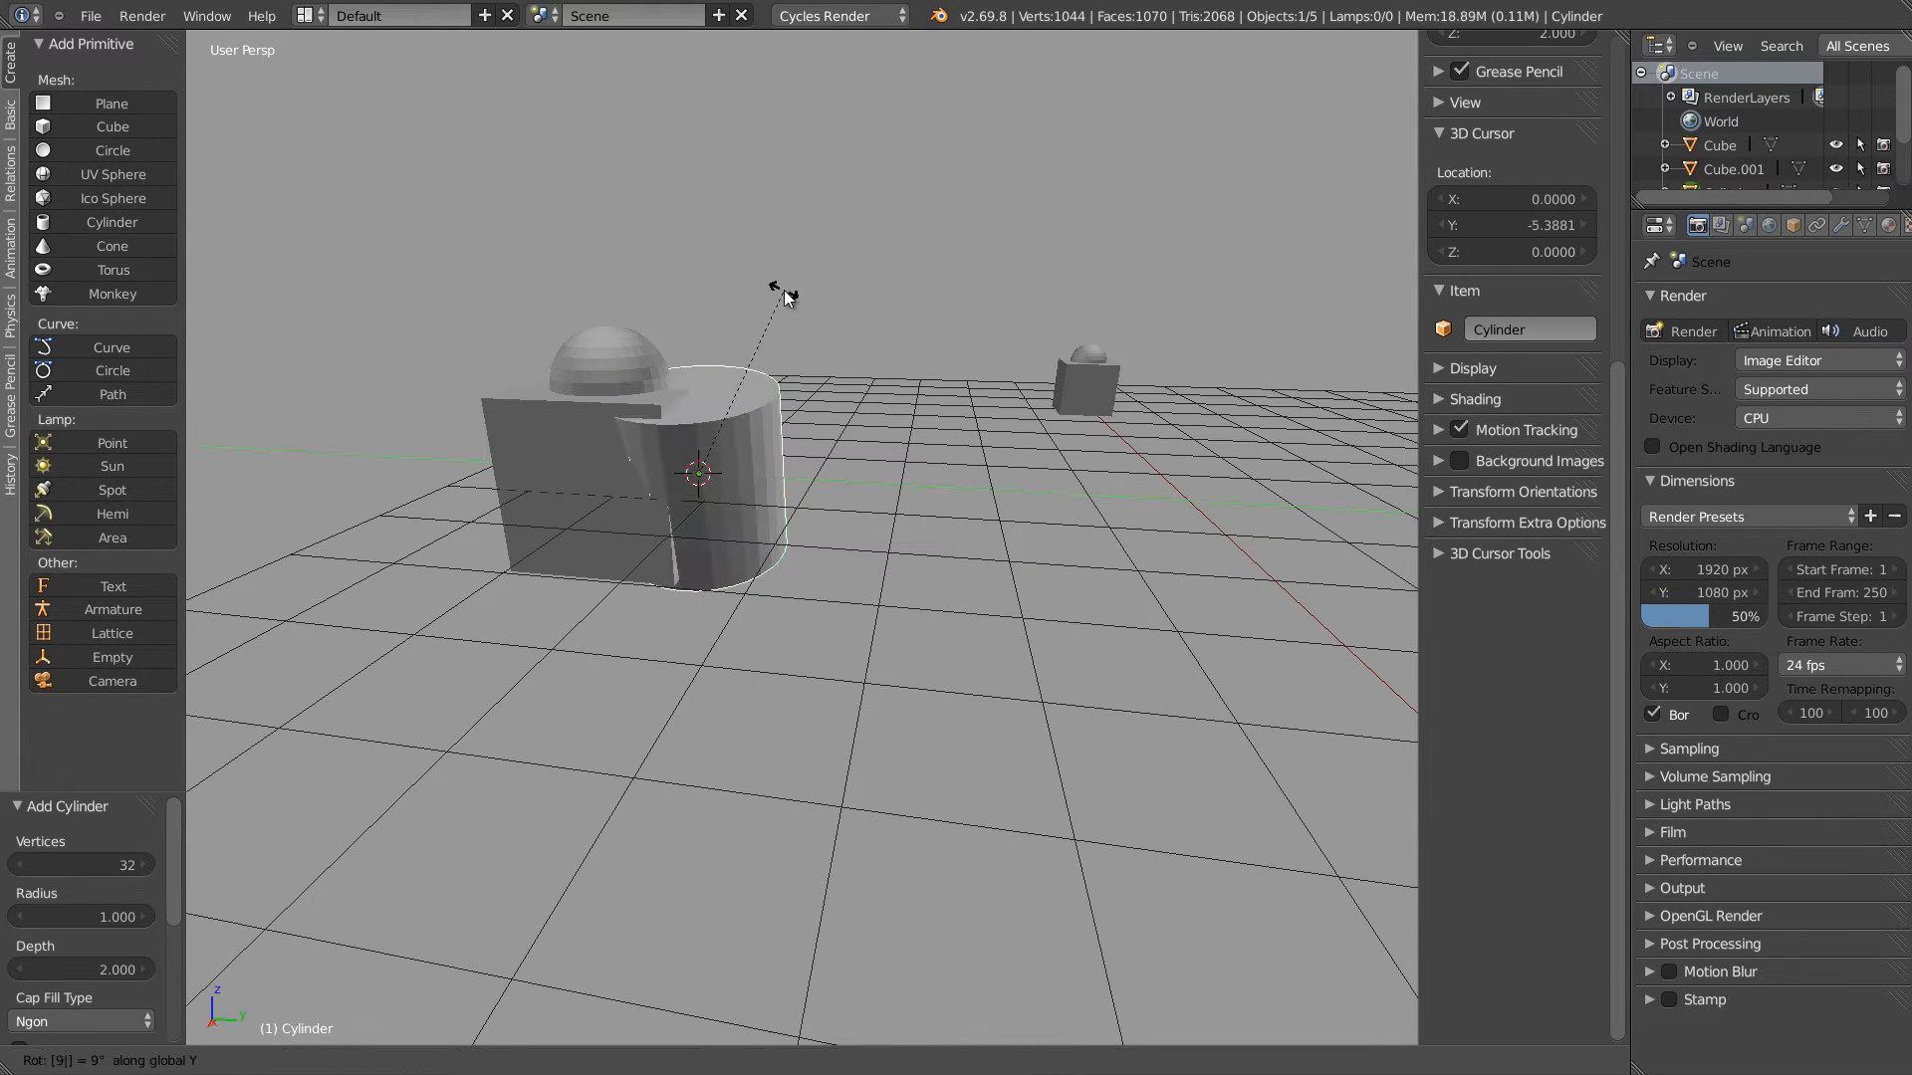
key("Return")
Rotate the cylinder 90° about the global Z axis so it points out of the cube's side face
key("r")
key("z")
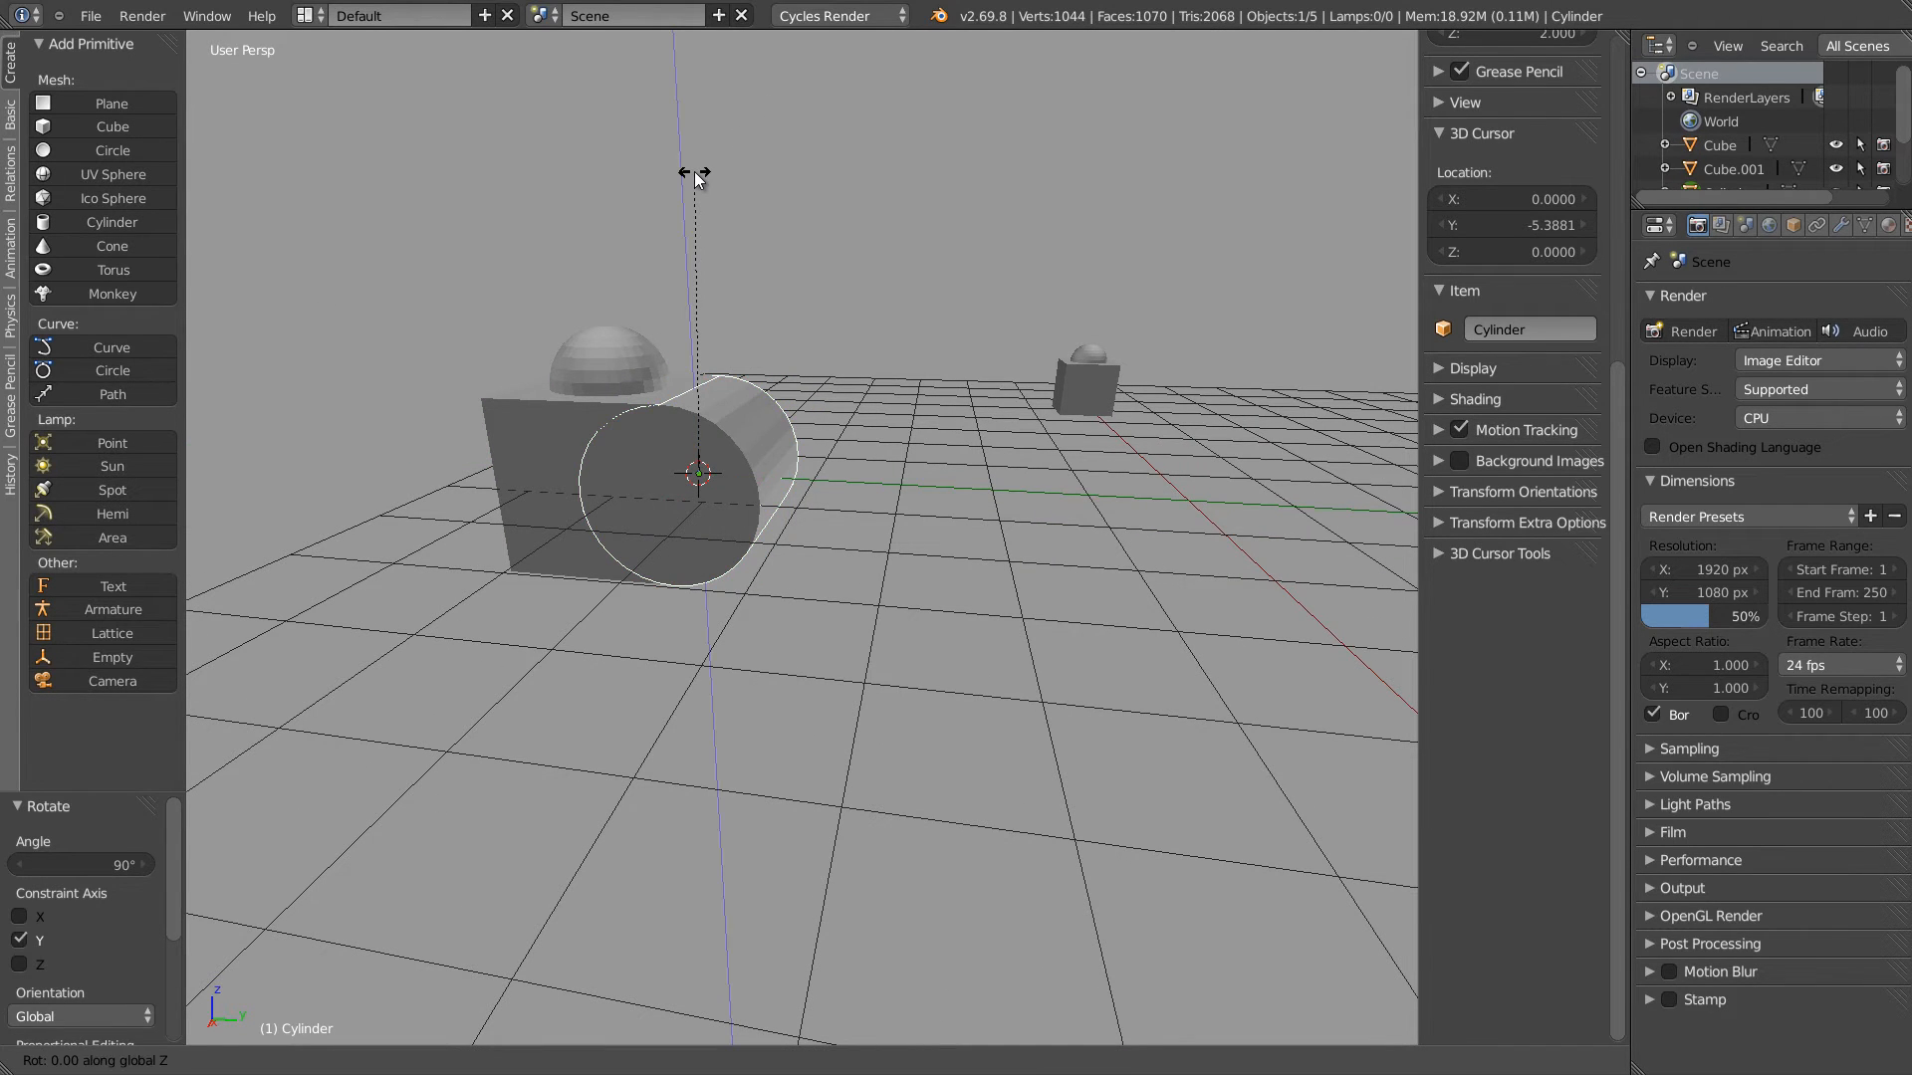
key("9")
key("0")
key("Return")
Scale the cylinder to about 0.643 and move it outward along Y from the cube's side face
middle_click_drag(814, 369, 769, 386)
key("s")
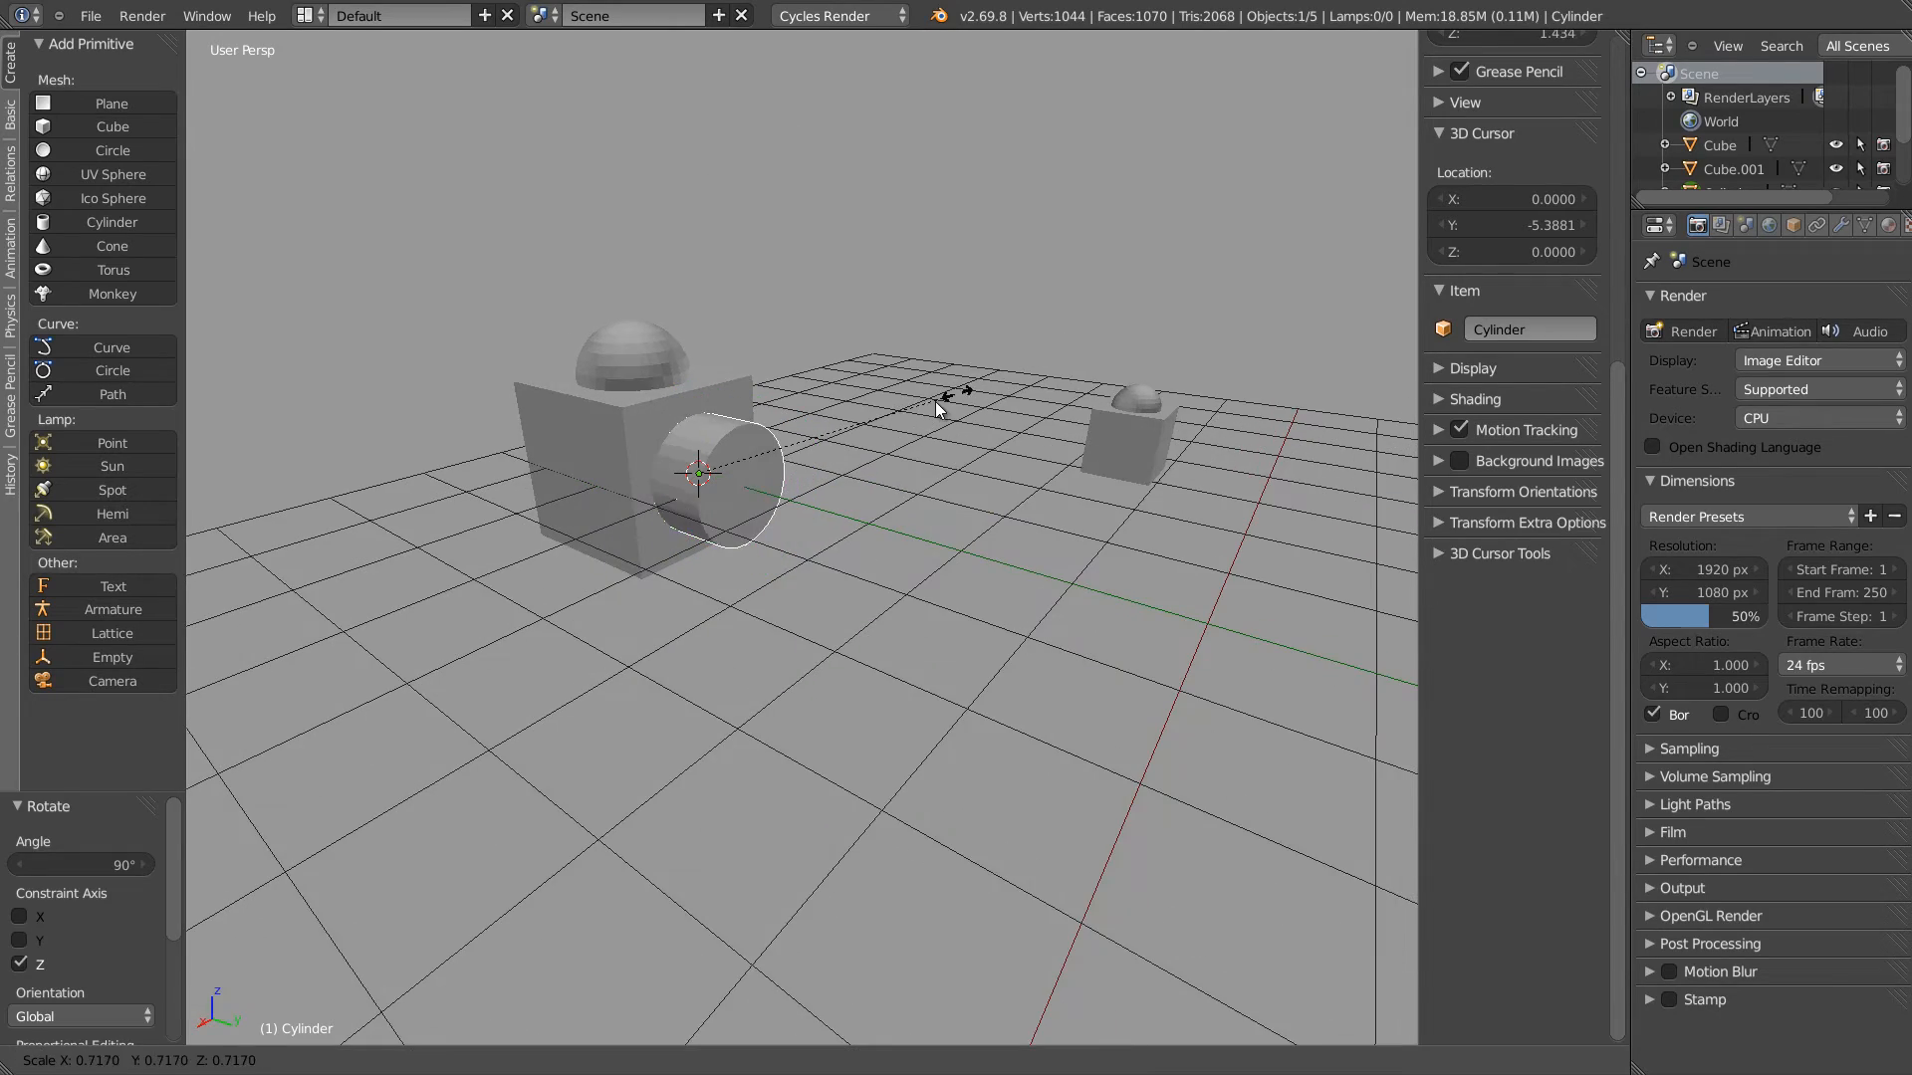
left_click(884, 419)
middle_click_drag(512, 475, 386, 484)
scroll(606, 476, "up", 5)
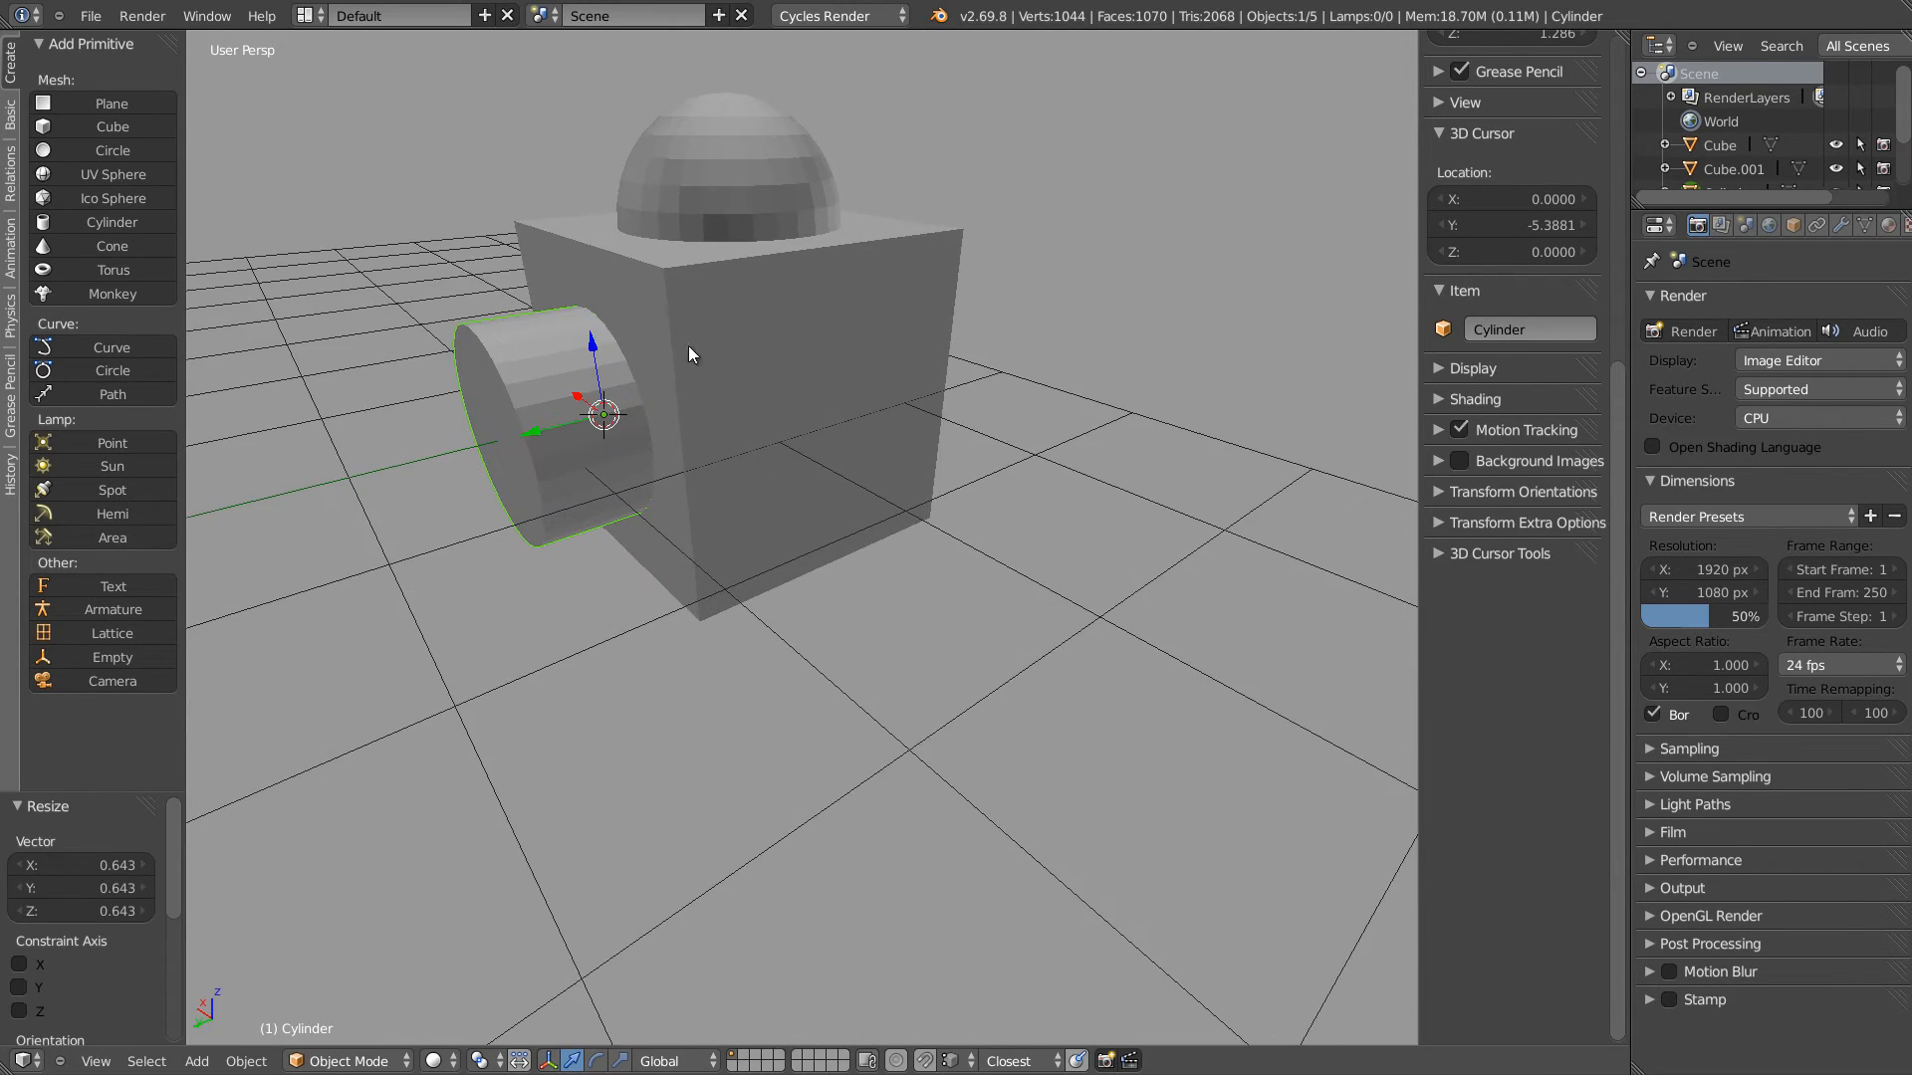
key("g")
left_click(593, 451)
Snap the 3D cursor to the cylinder's outer end face and return to Object Mode
middle_click_drag(593, 451, 687, 430)
key("Tab")
right_click(580, 465)
key("shift+s")
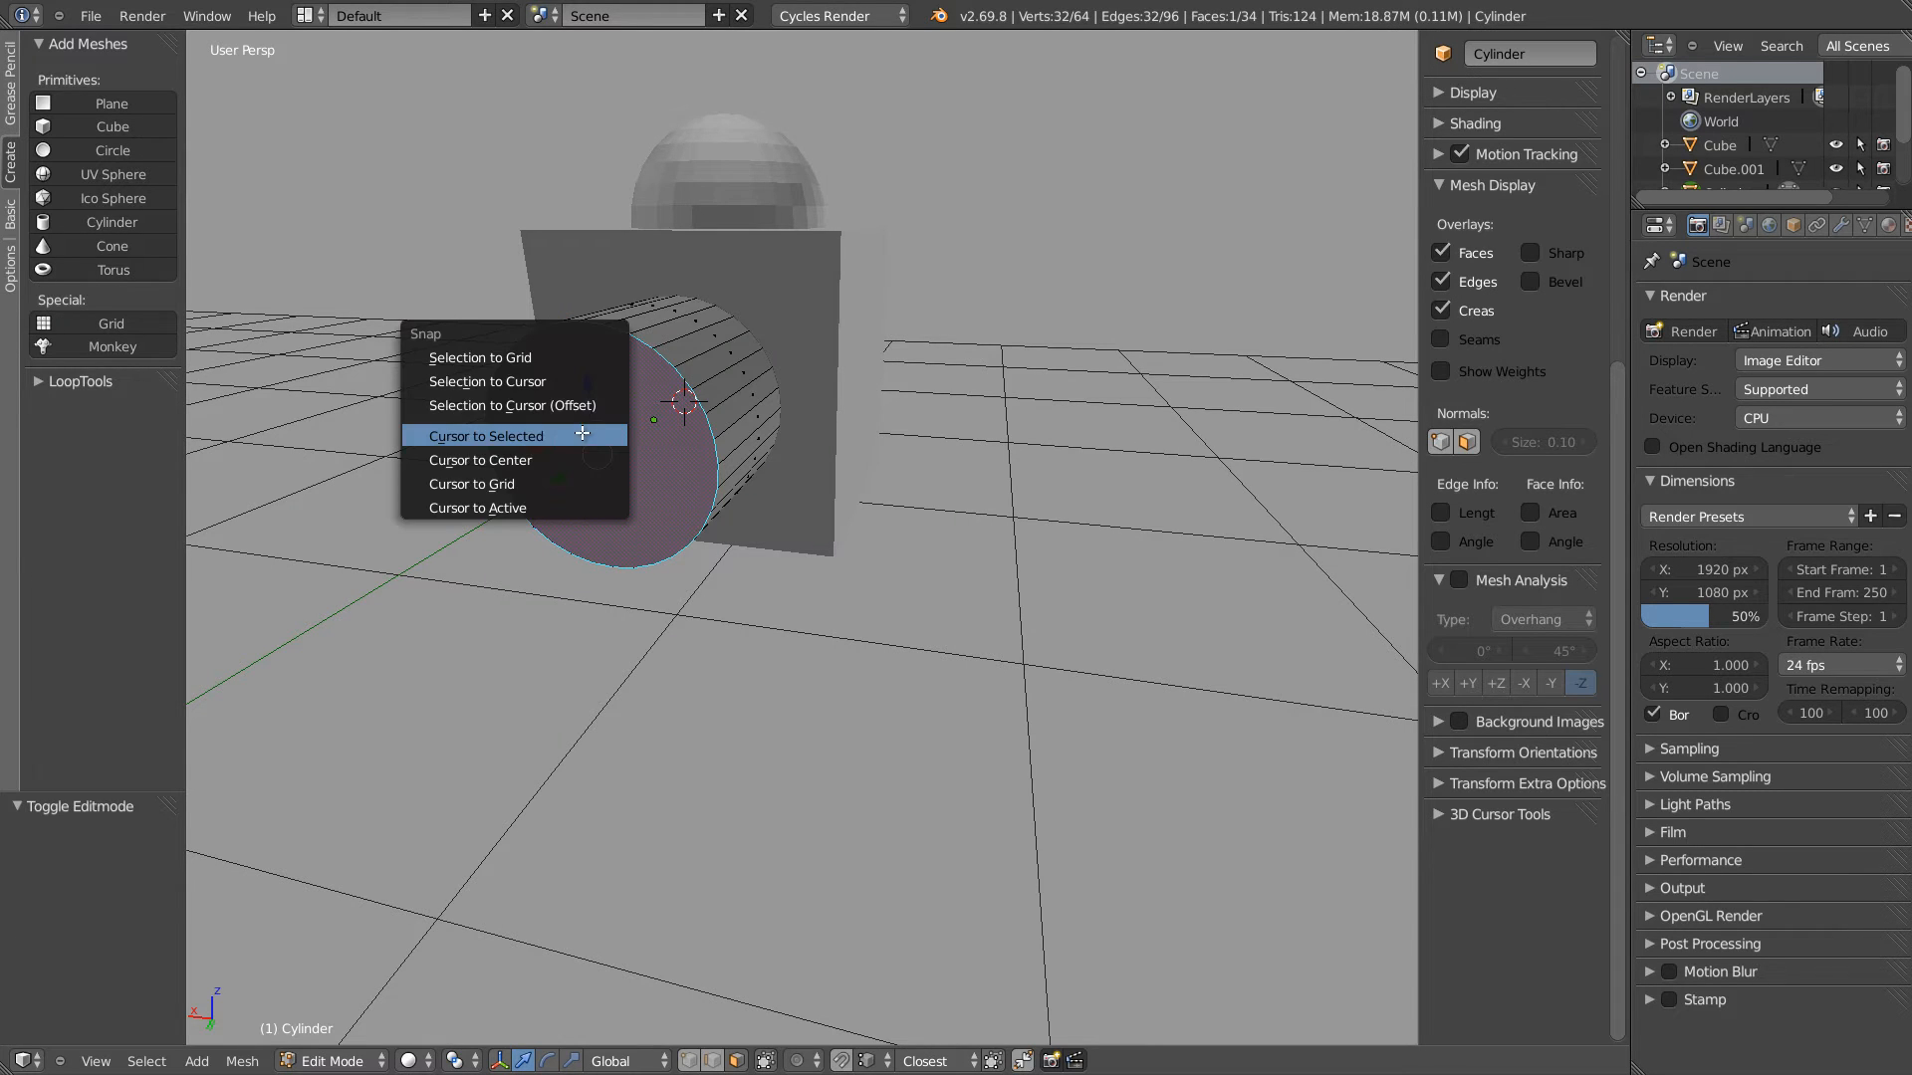
left_click(558, 431)
key("Tab")
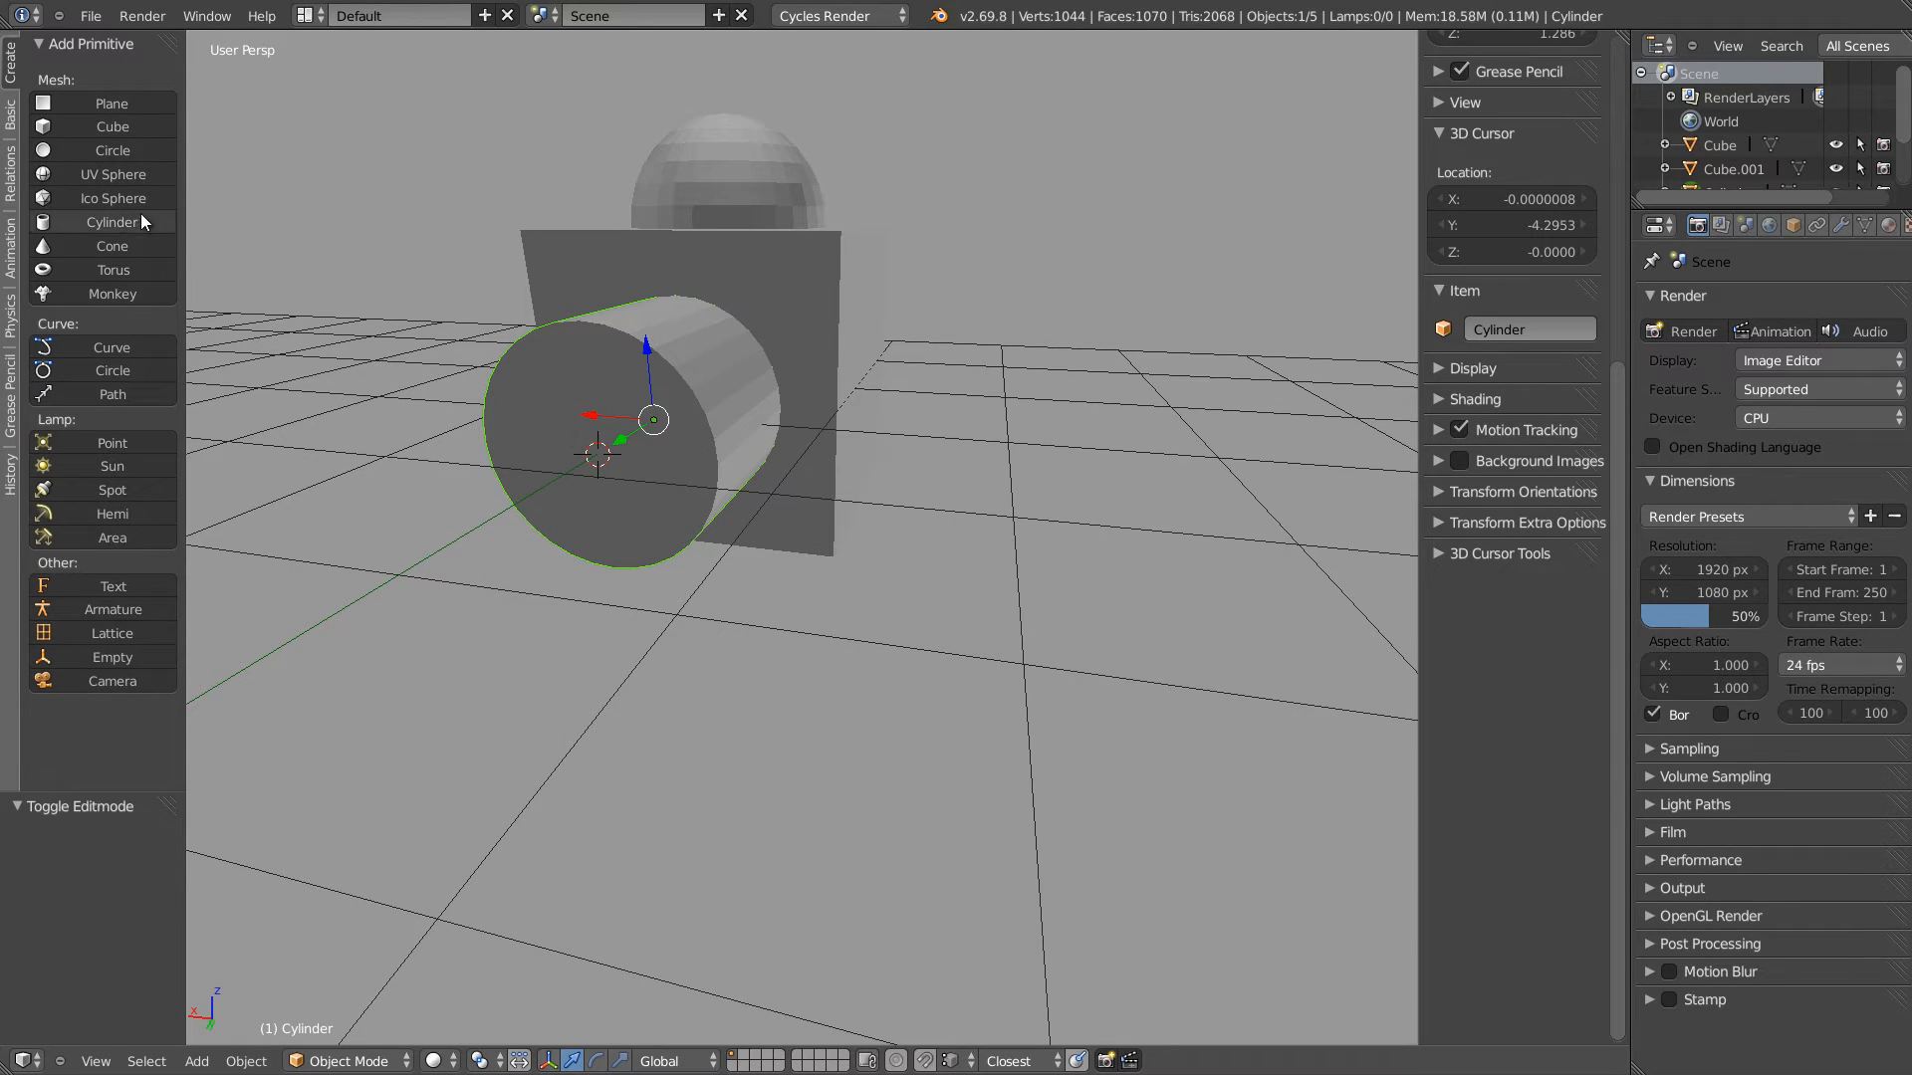
Add a torus at the 3D cursor on the cylinder's end and scale it down
left_click(123, 271)
middle_click_drag(577, 467, 636, 444)
key("s")
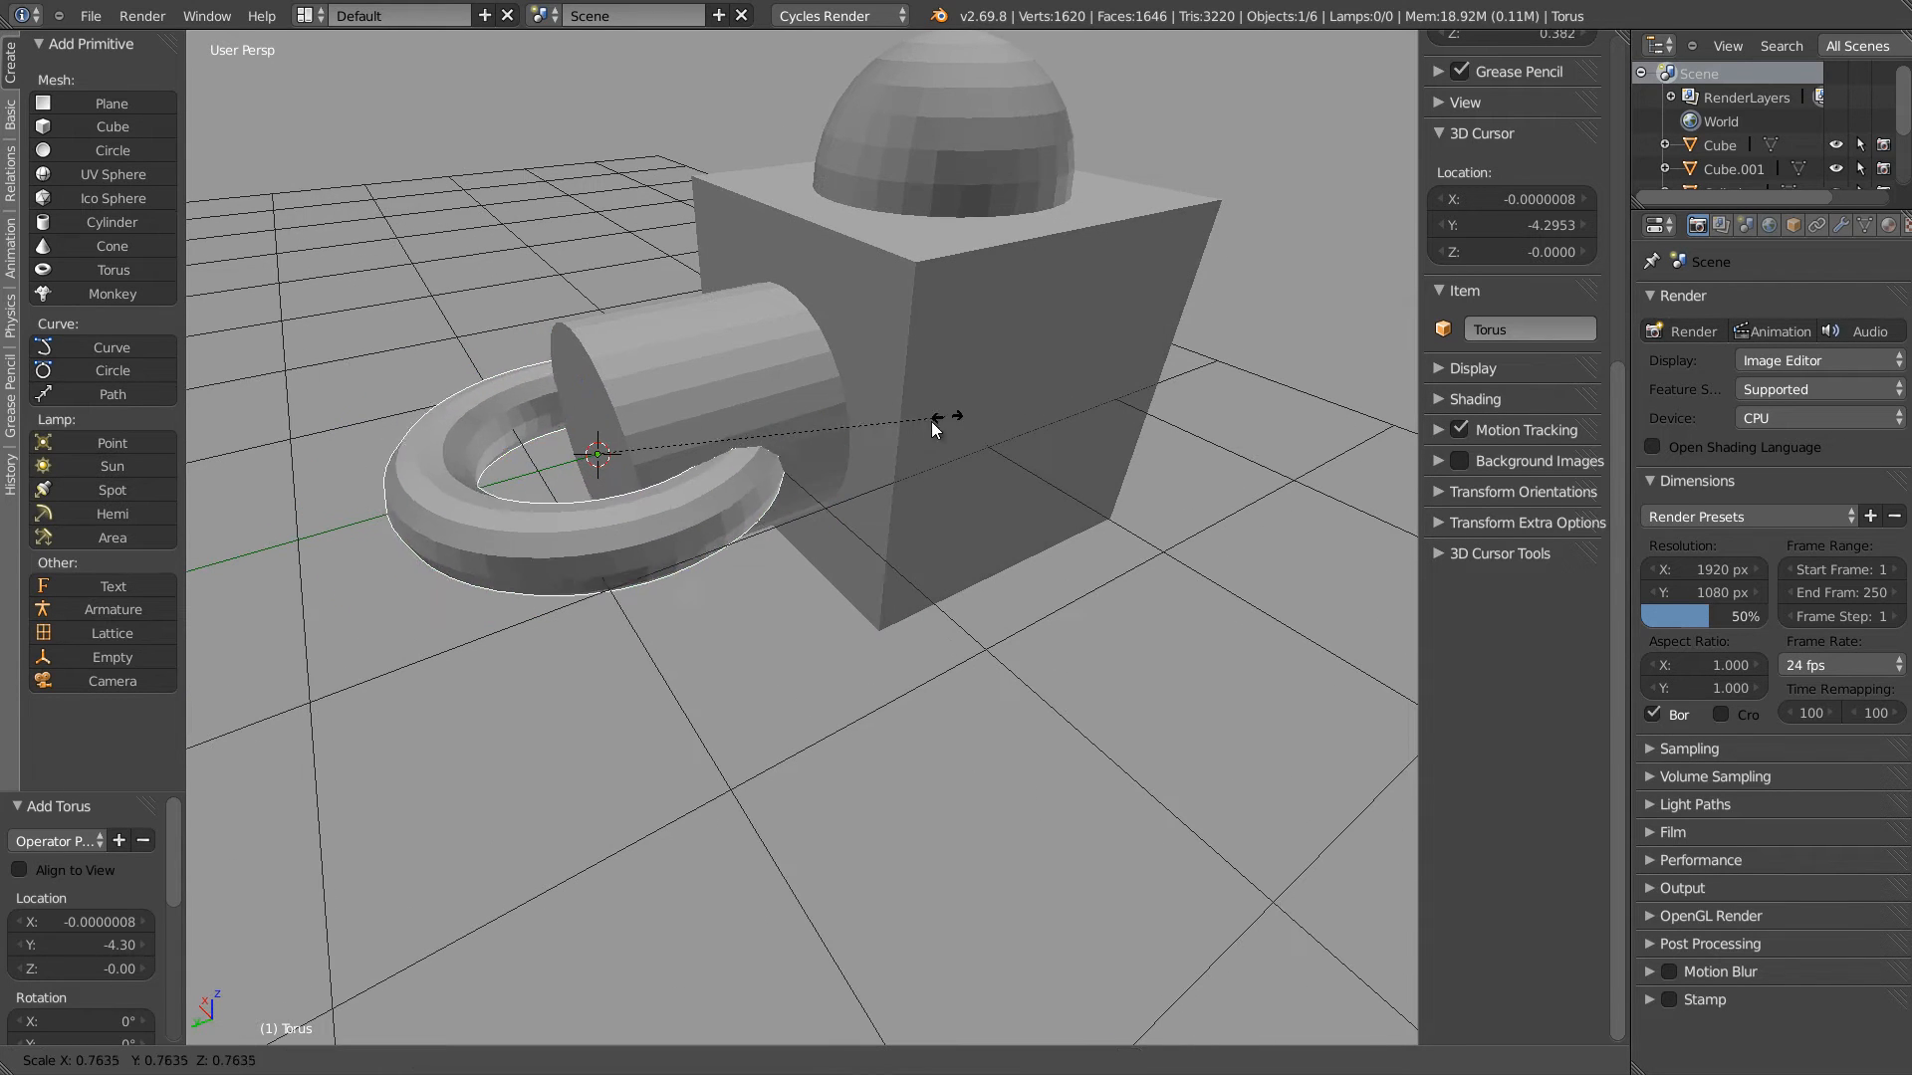
left_click(820, 452)
Move the torus about 0.324 outward along the Y axis from the cylinder's end
key("g")
key("y")
left_click(461, 495)
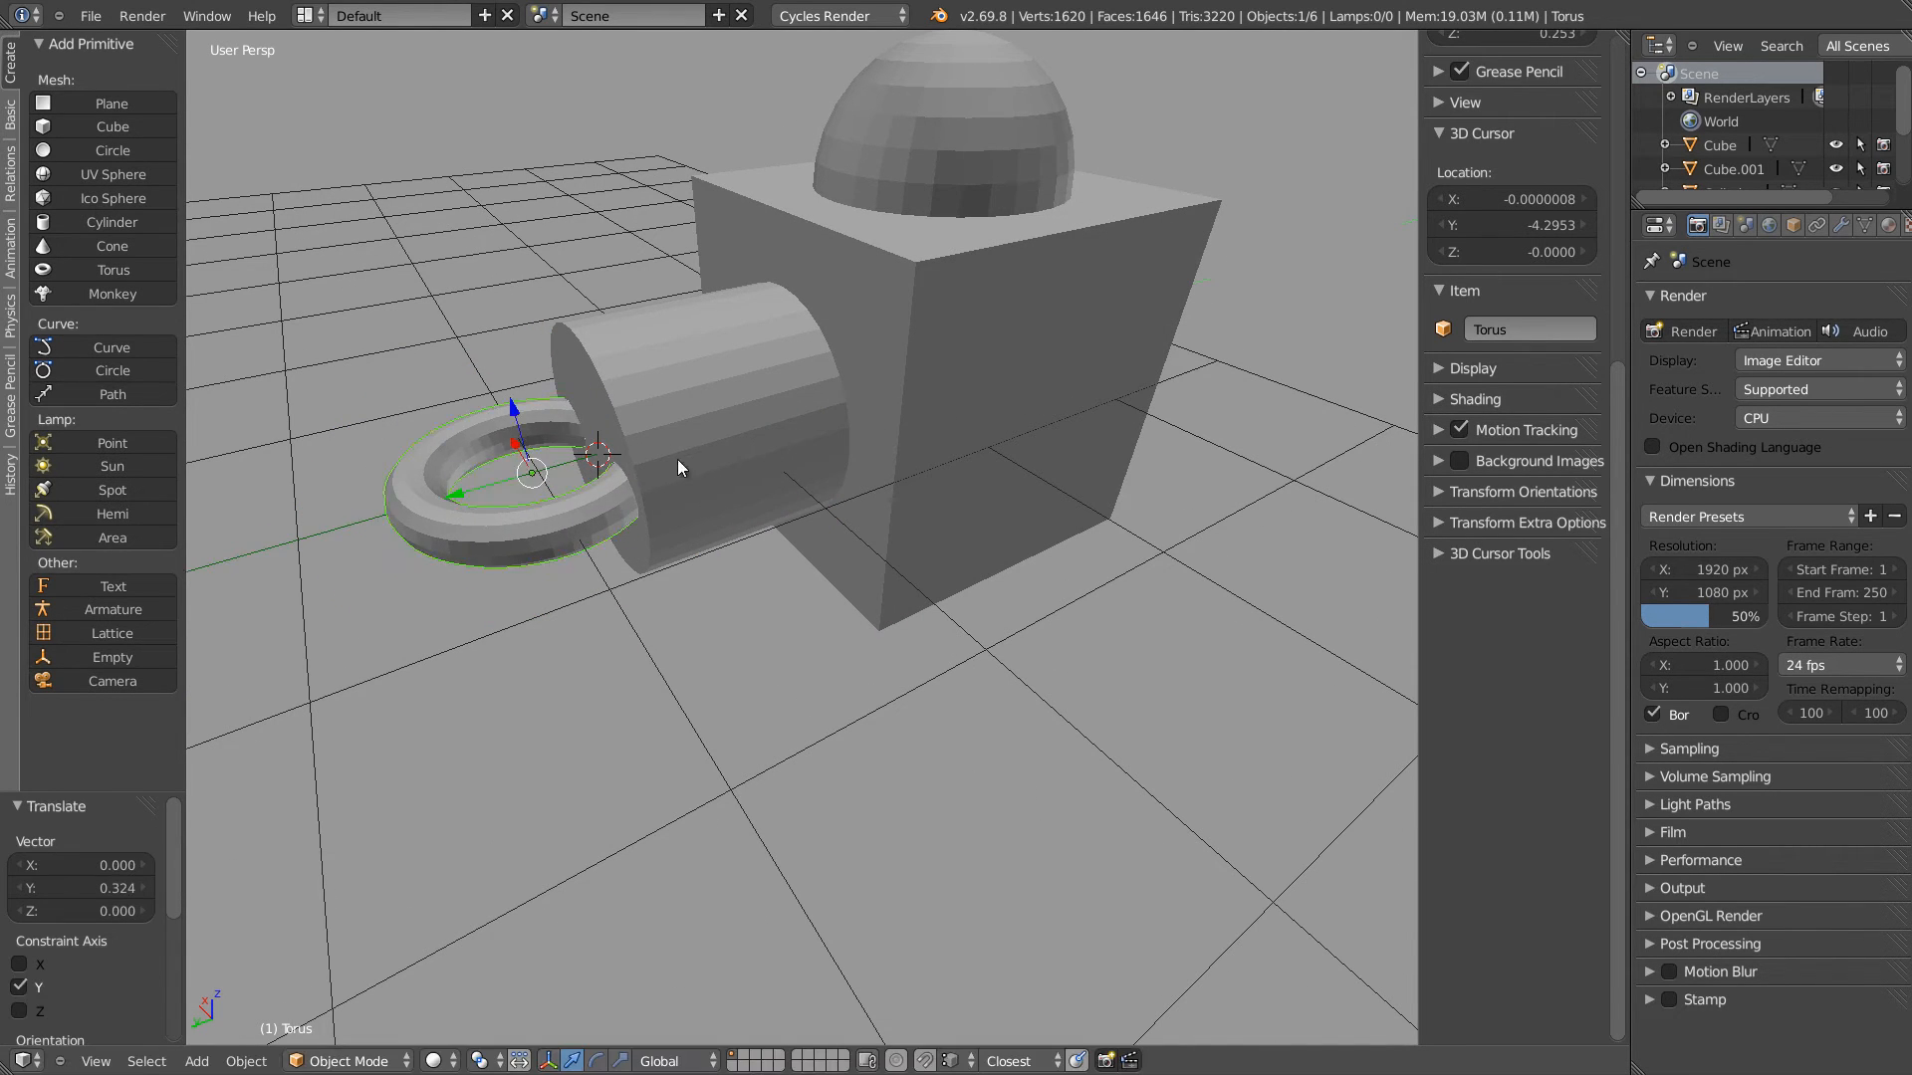
Snap the 3D cursor to the large cube's side face on the negative X side and return to Object Mode
middle_click_drag(677, 458, 854, 480)
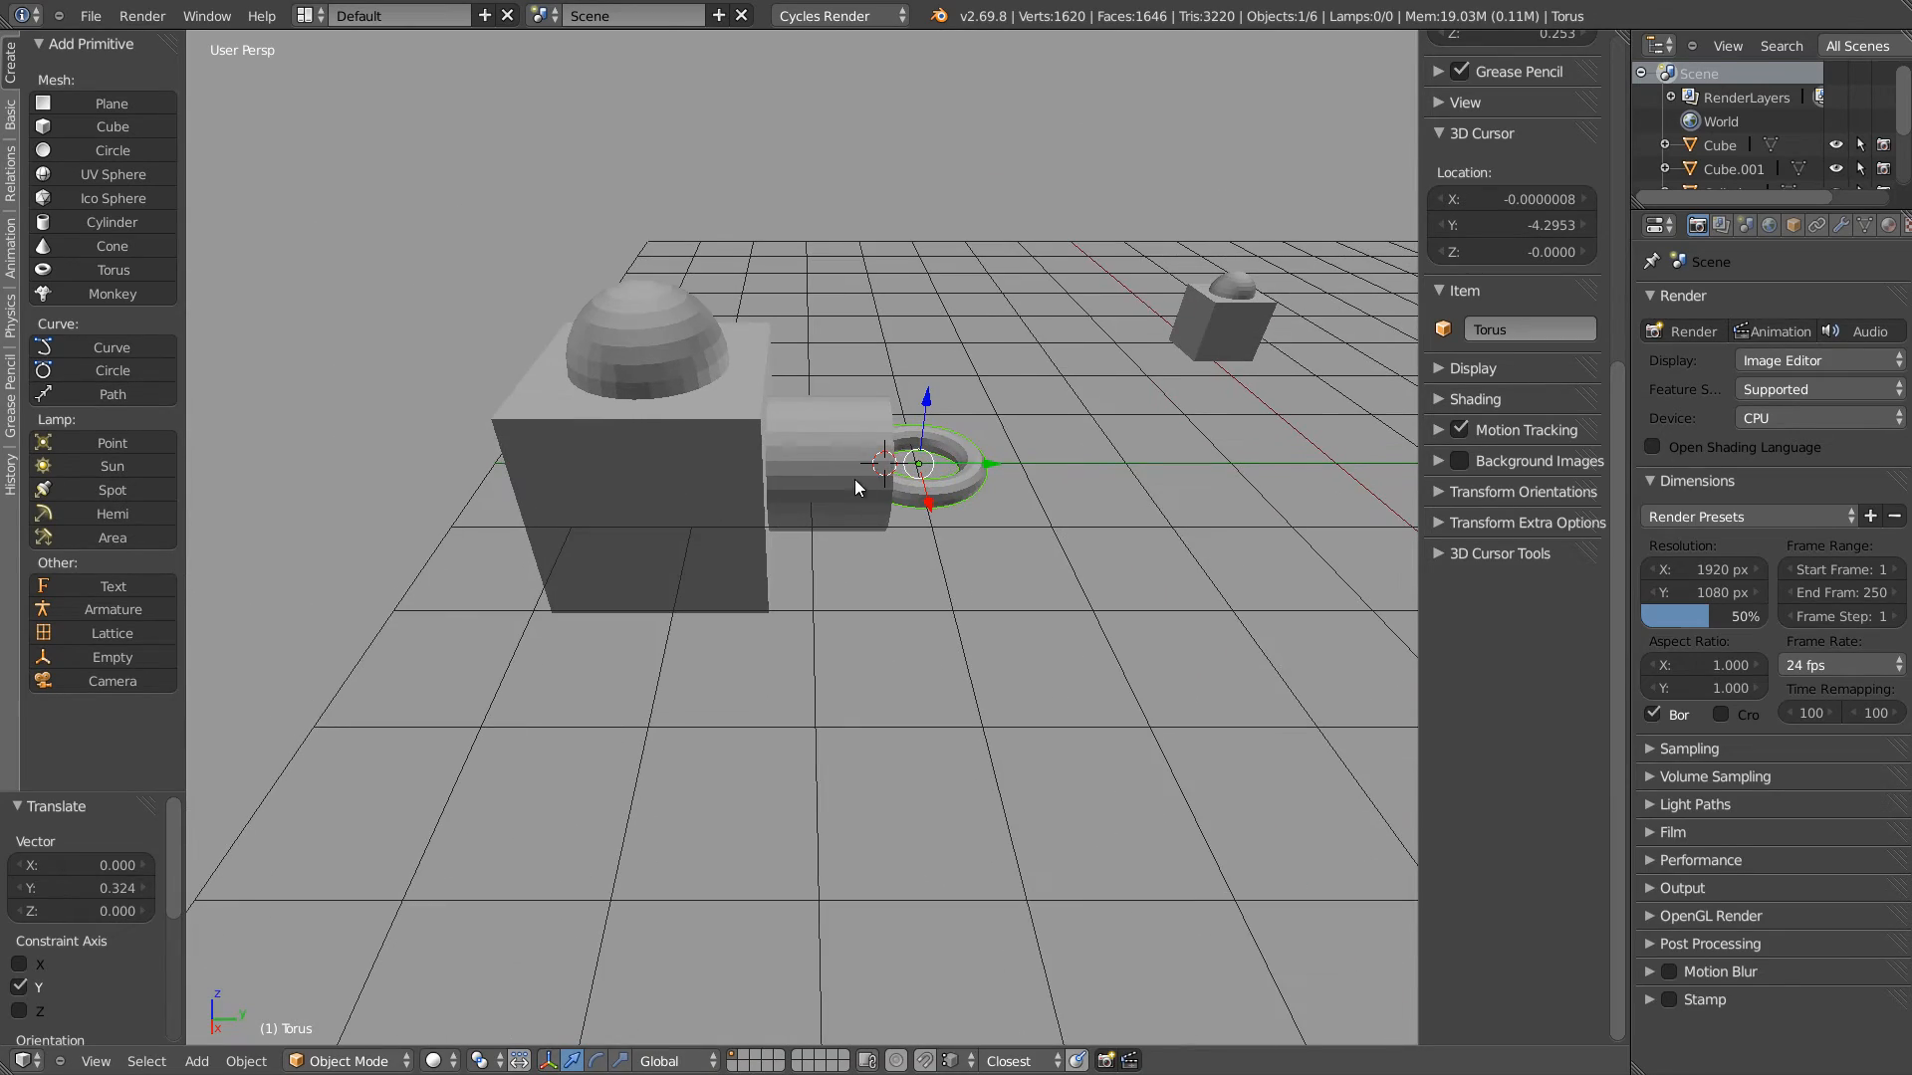
middle_click_drag(1131, 264, 594, 387)
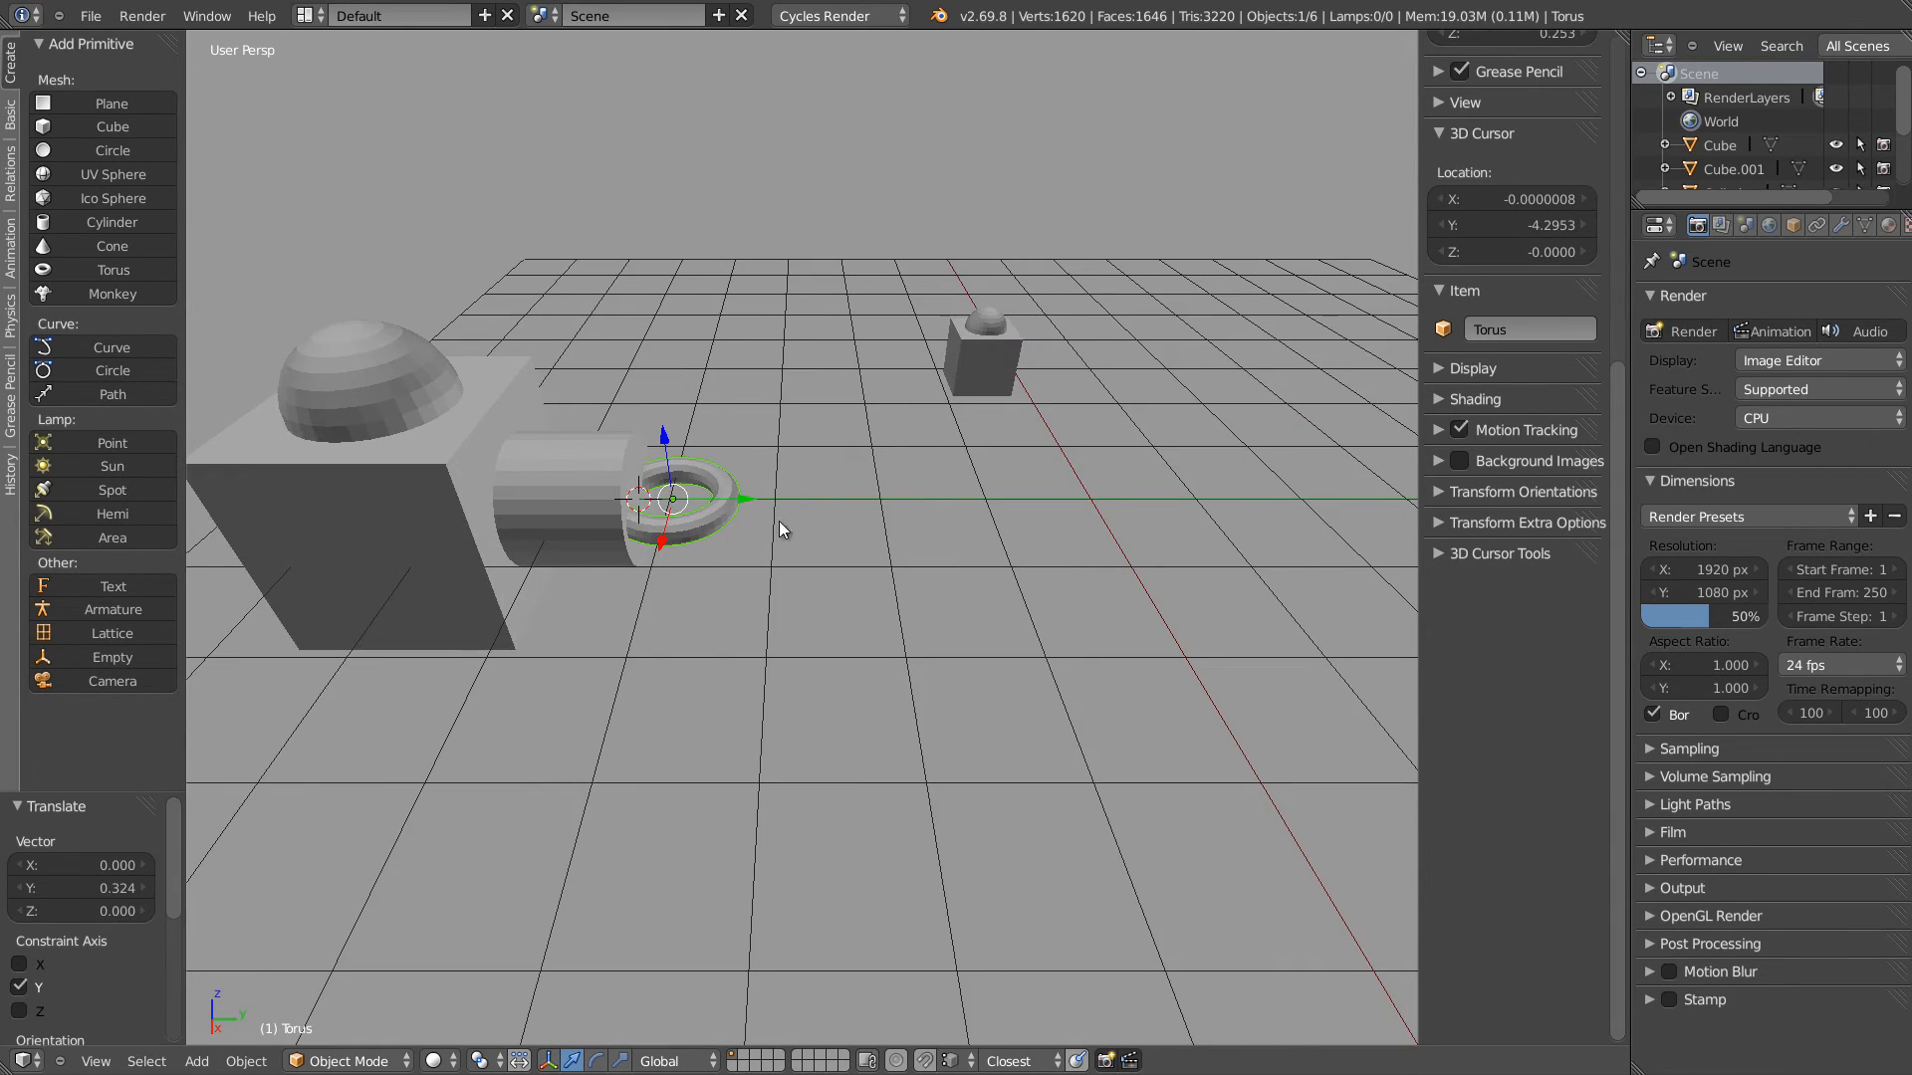
middle_click_drag(779, 522, 896, 336)
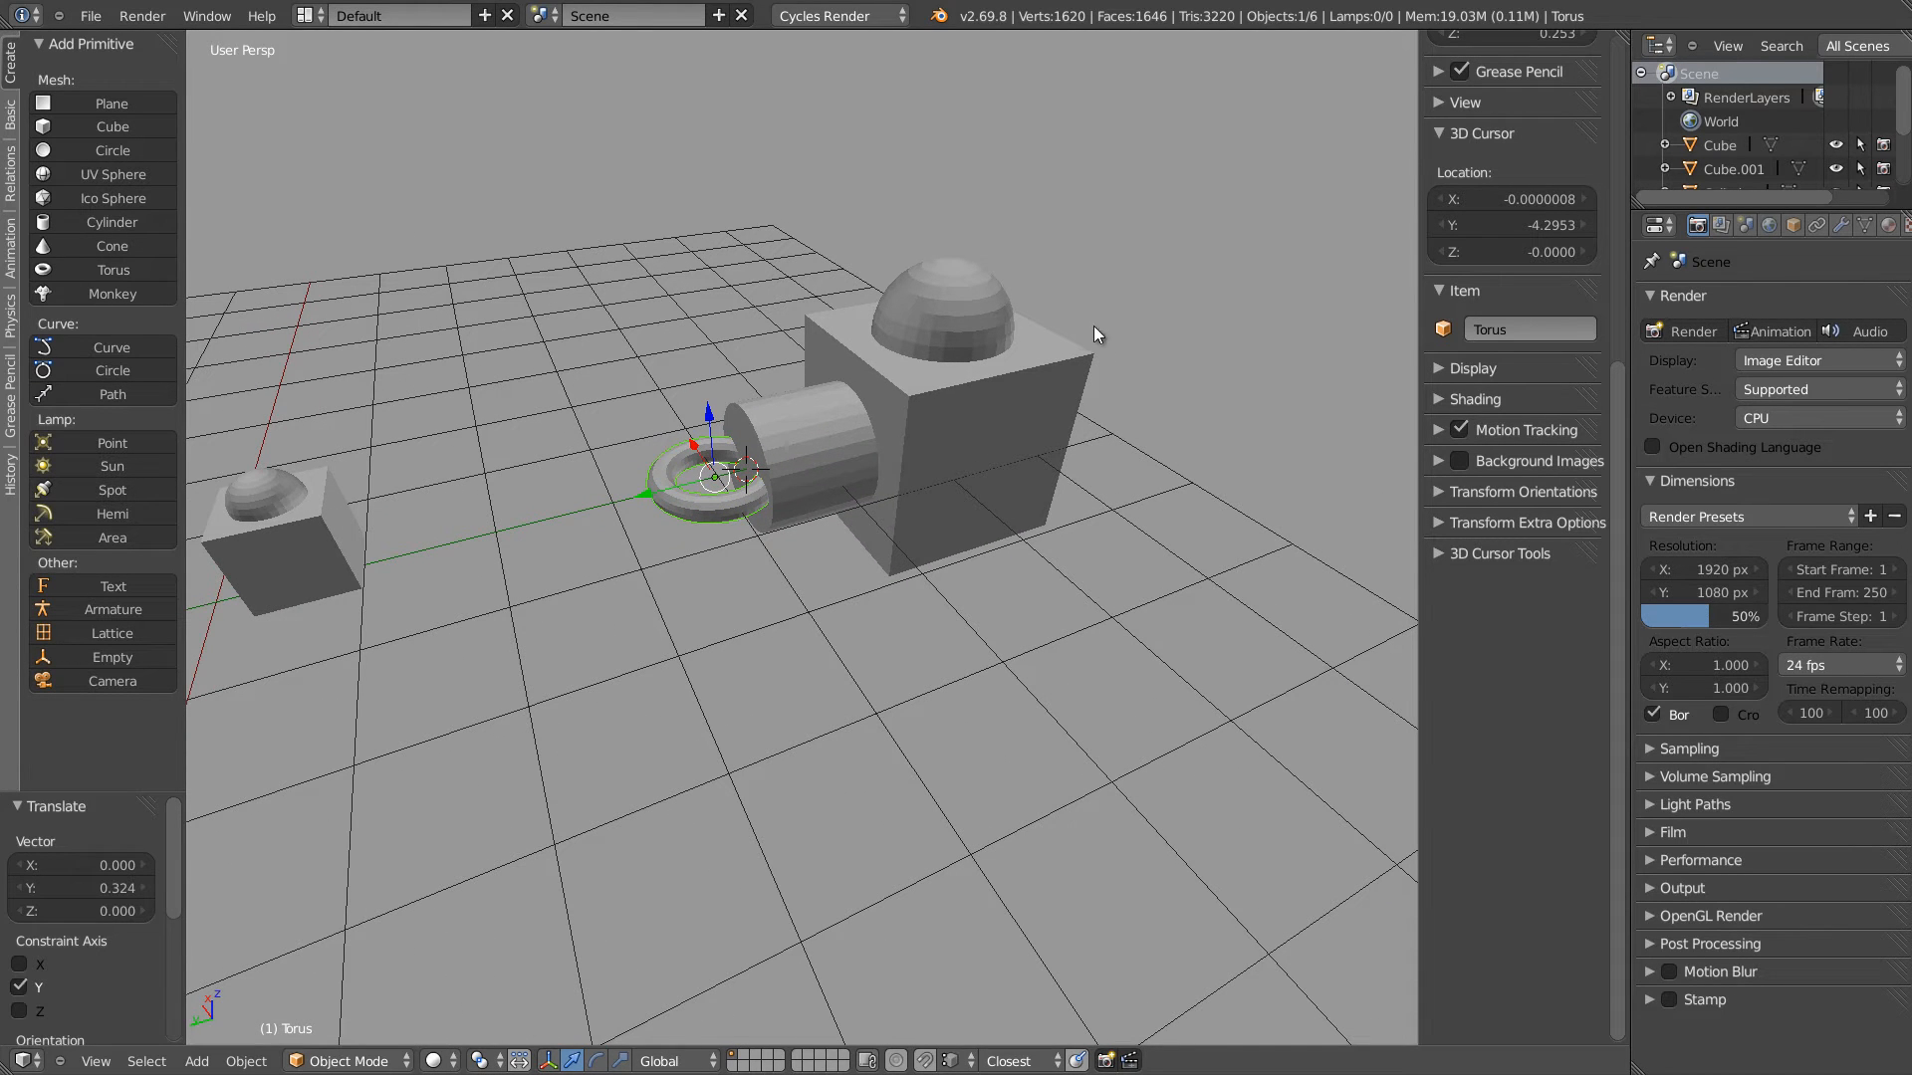
right_click(978, 459)
key("Tab")
right_click(1011, 477)
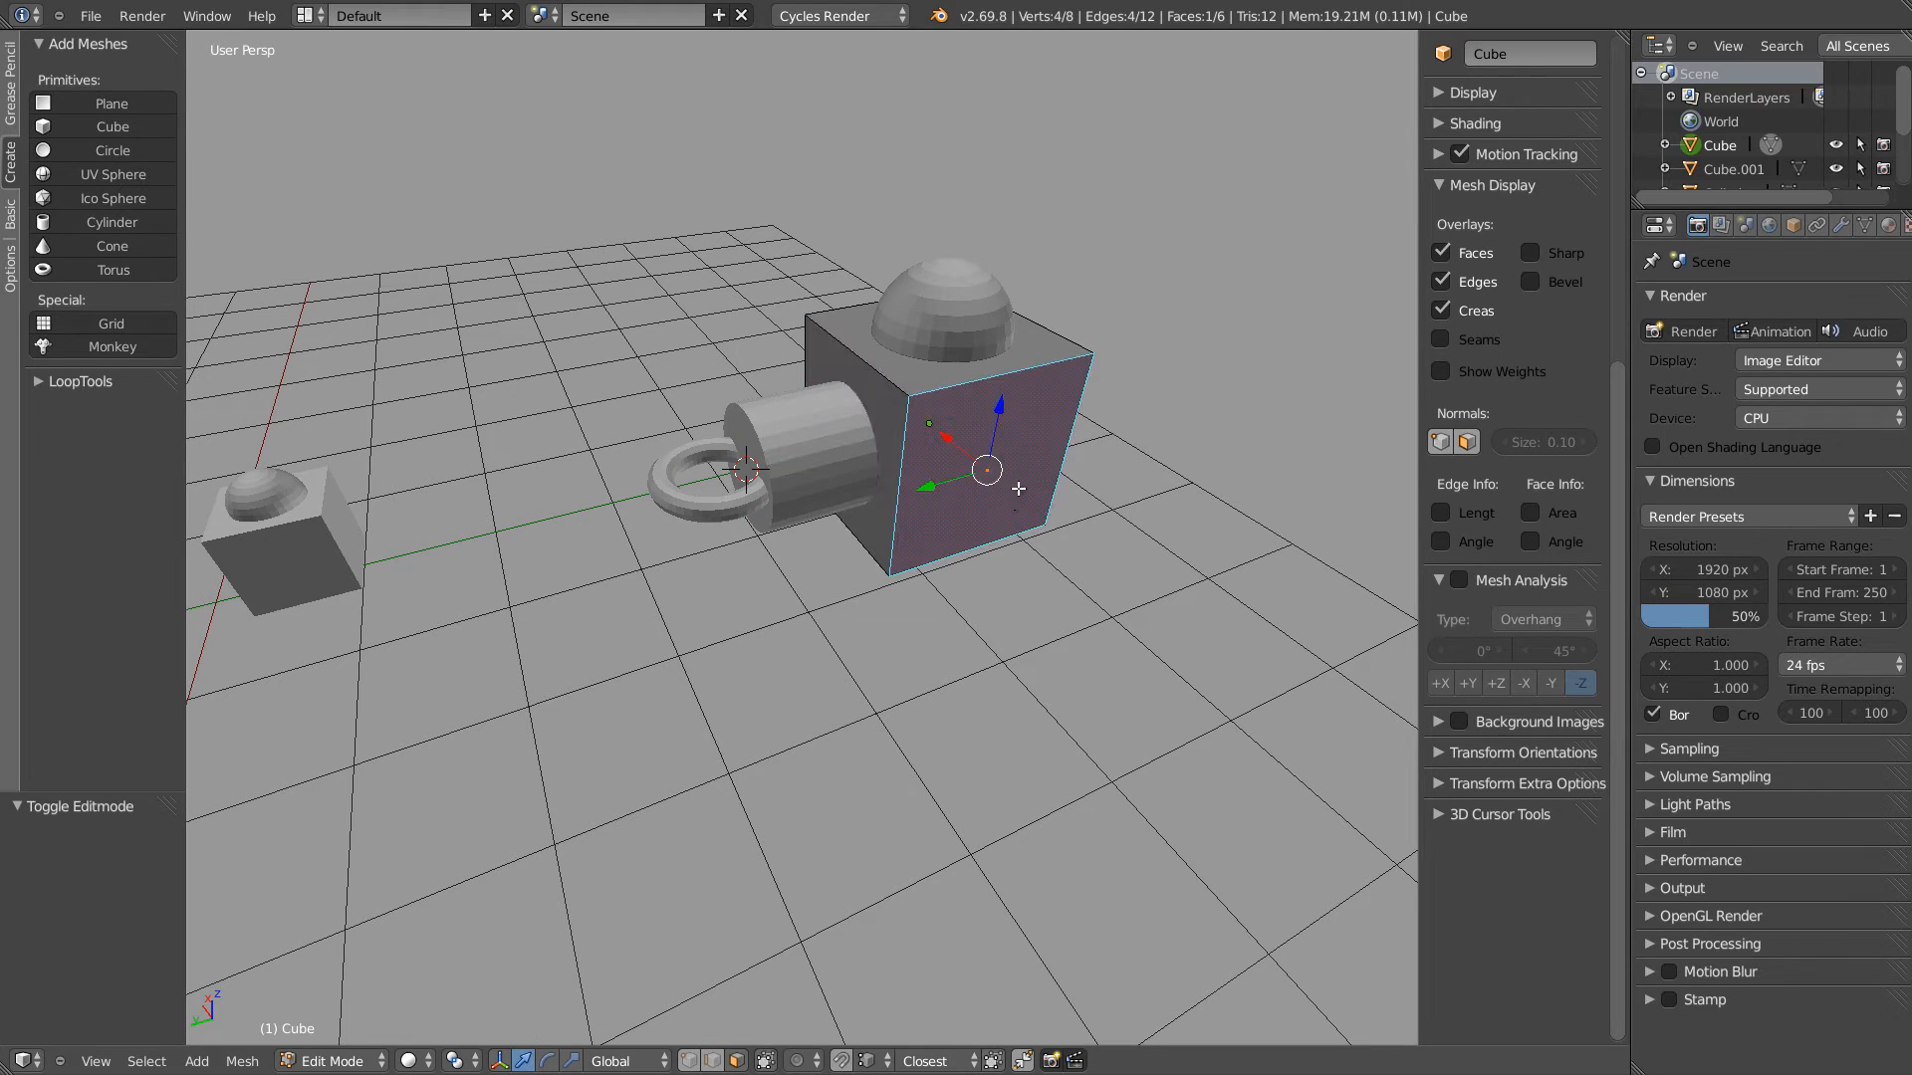
key("shift+s")
left_click(968, 489)
key("Tab")
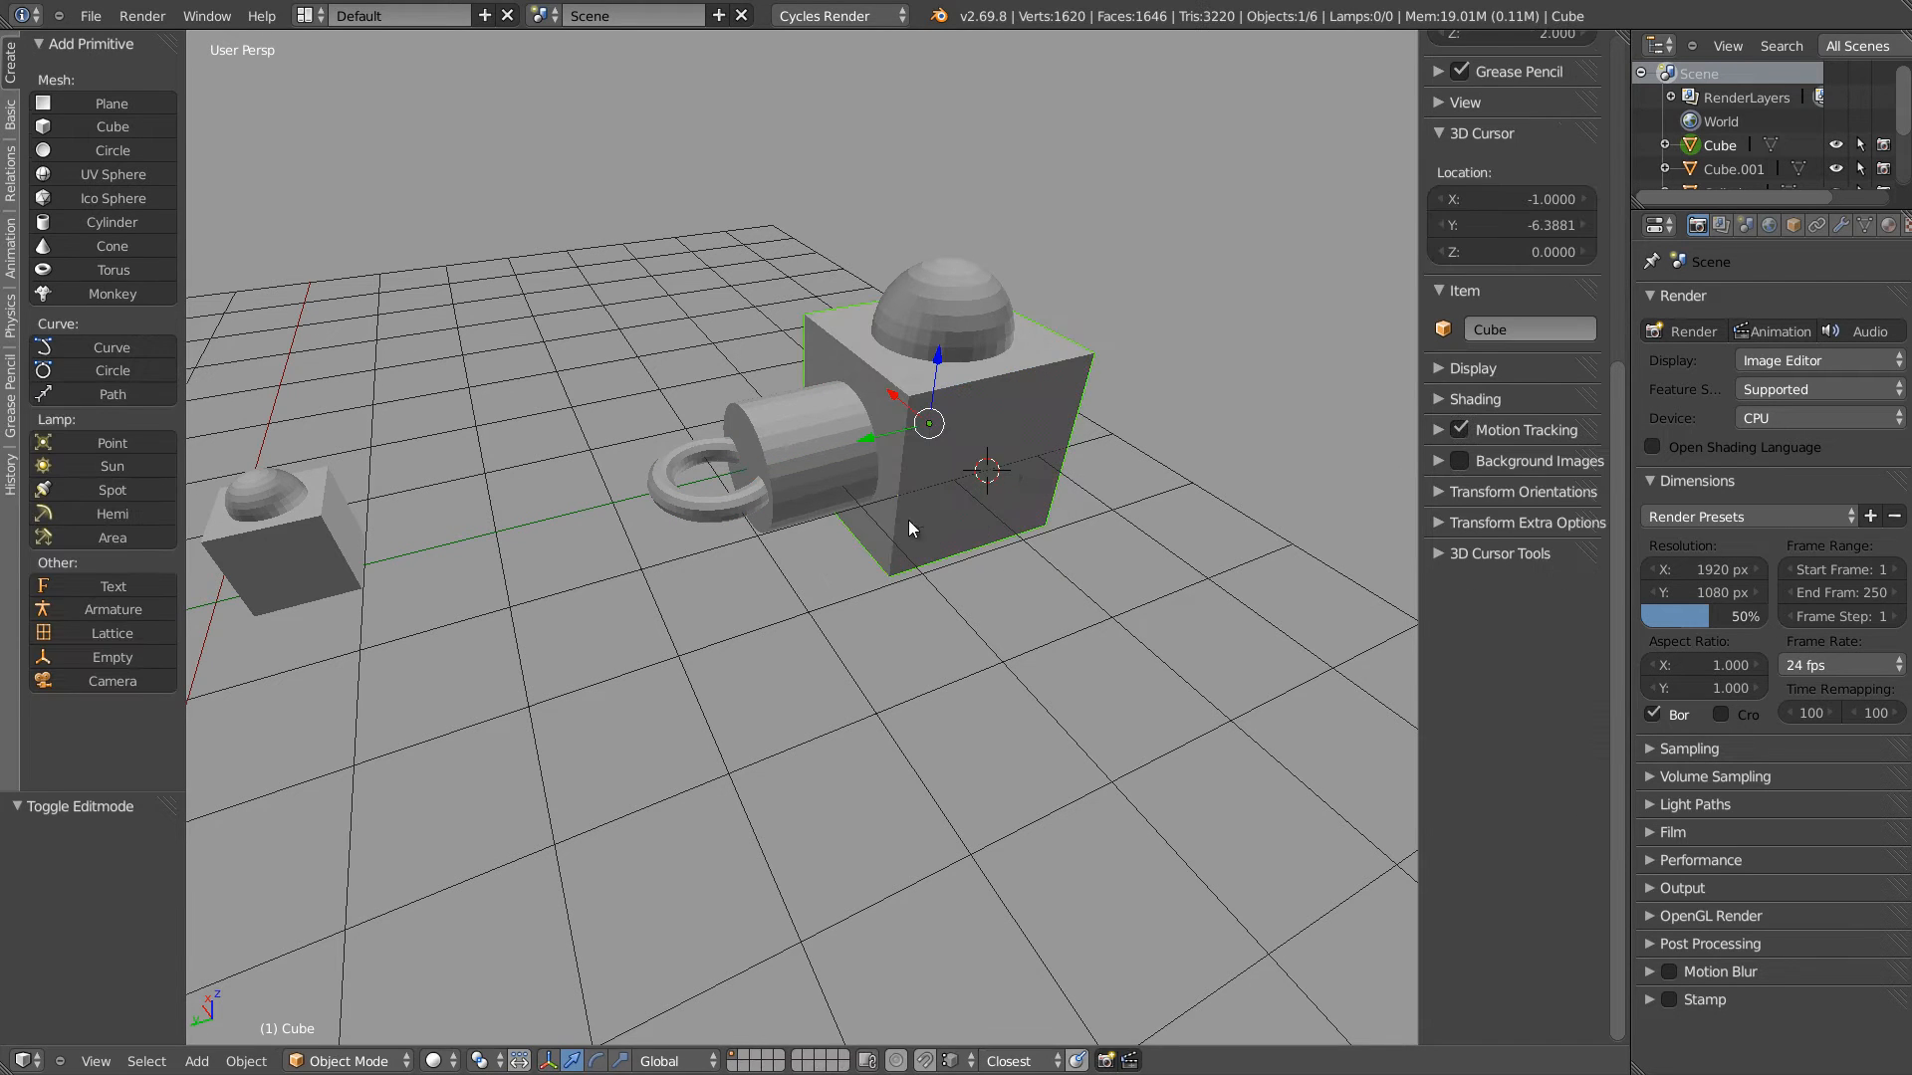
Add a cone at the 3D cursor on the cube's side face and rotate it 90° about the X axis
middle_click_drag(908, 520, 777, 486)
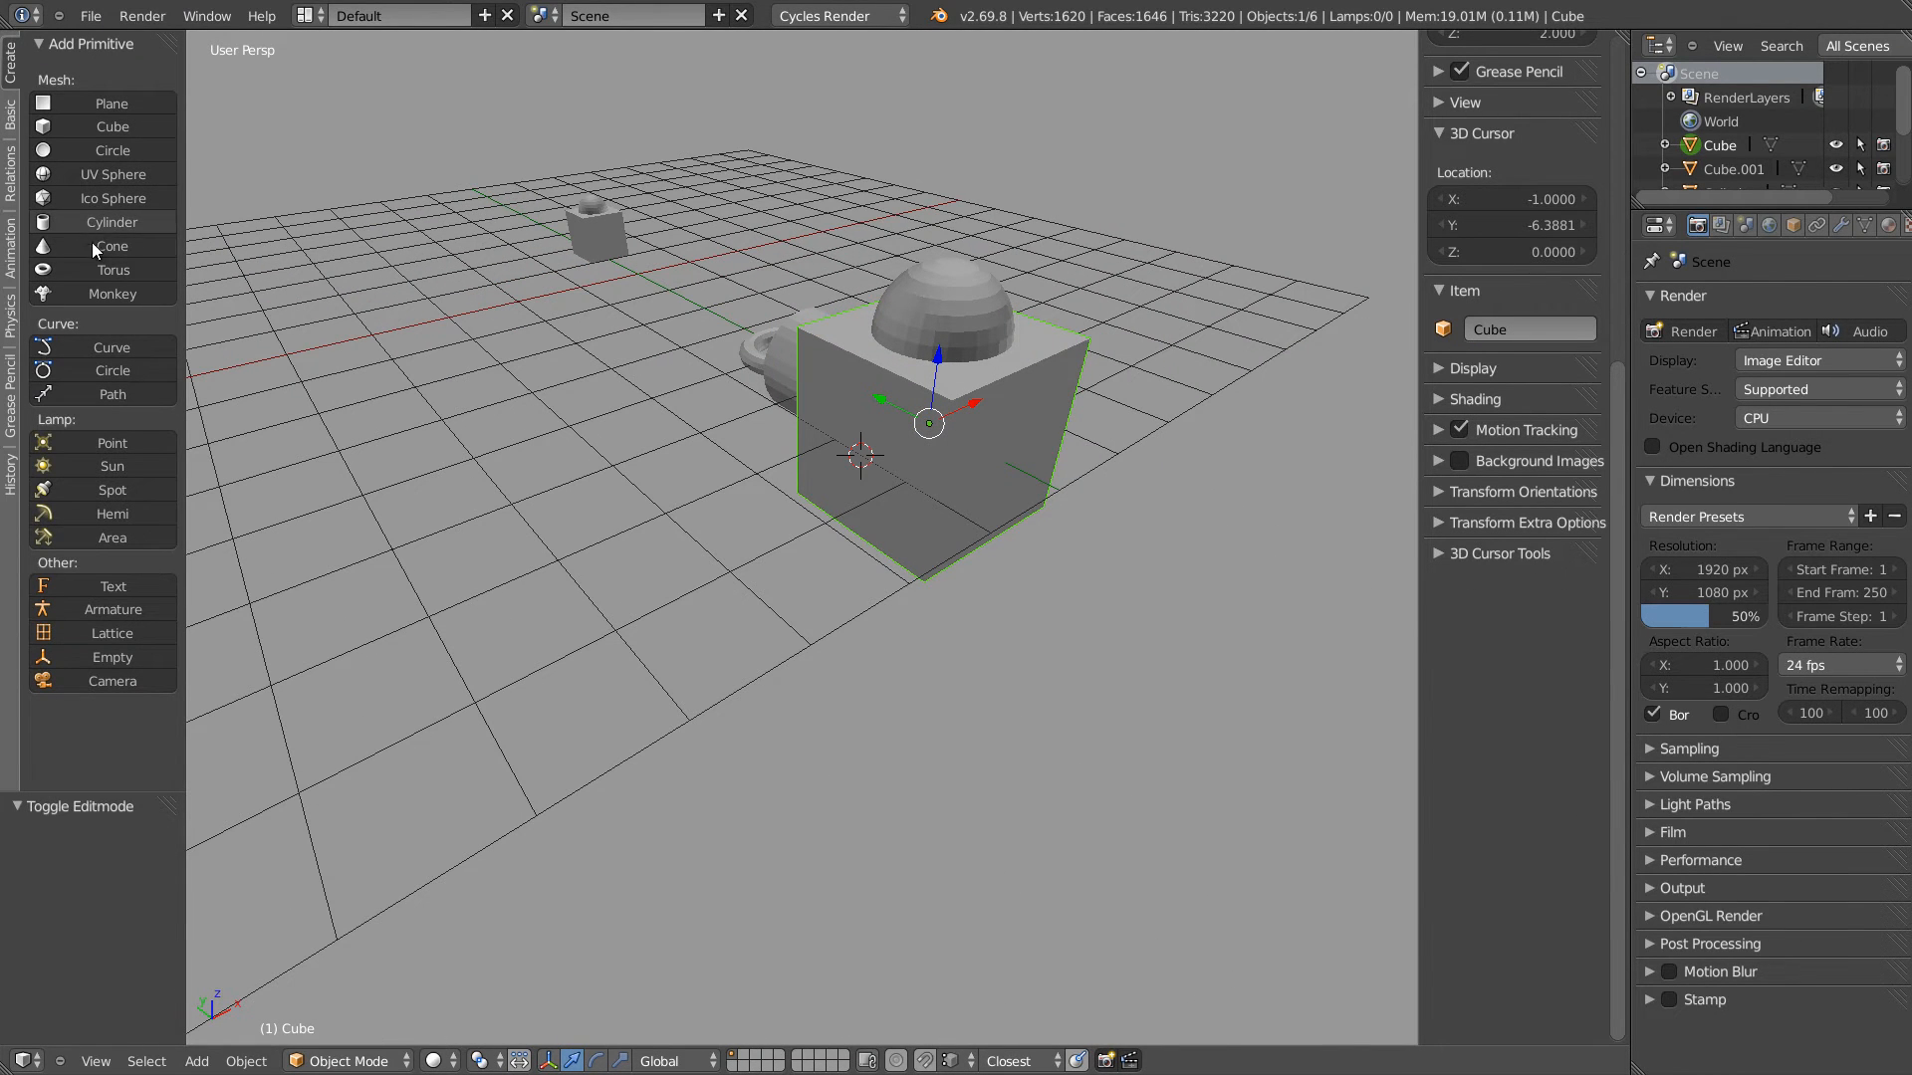
left_click(111, 247)
middle_click_drag(905, 462, 898, 408)
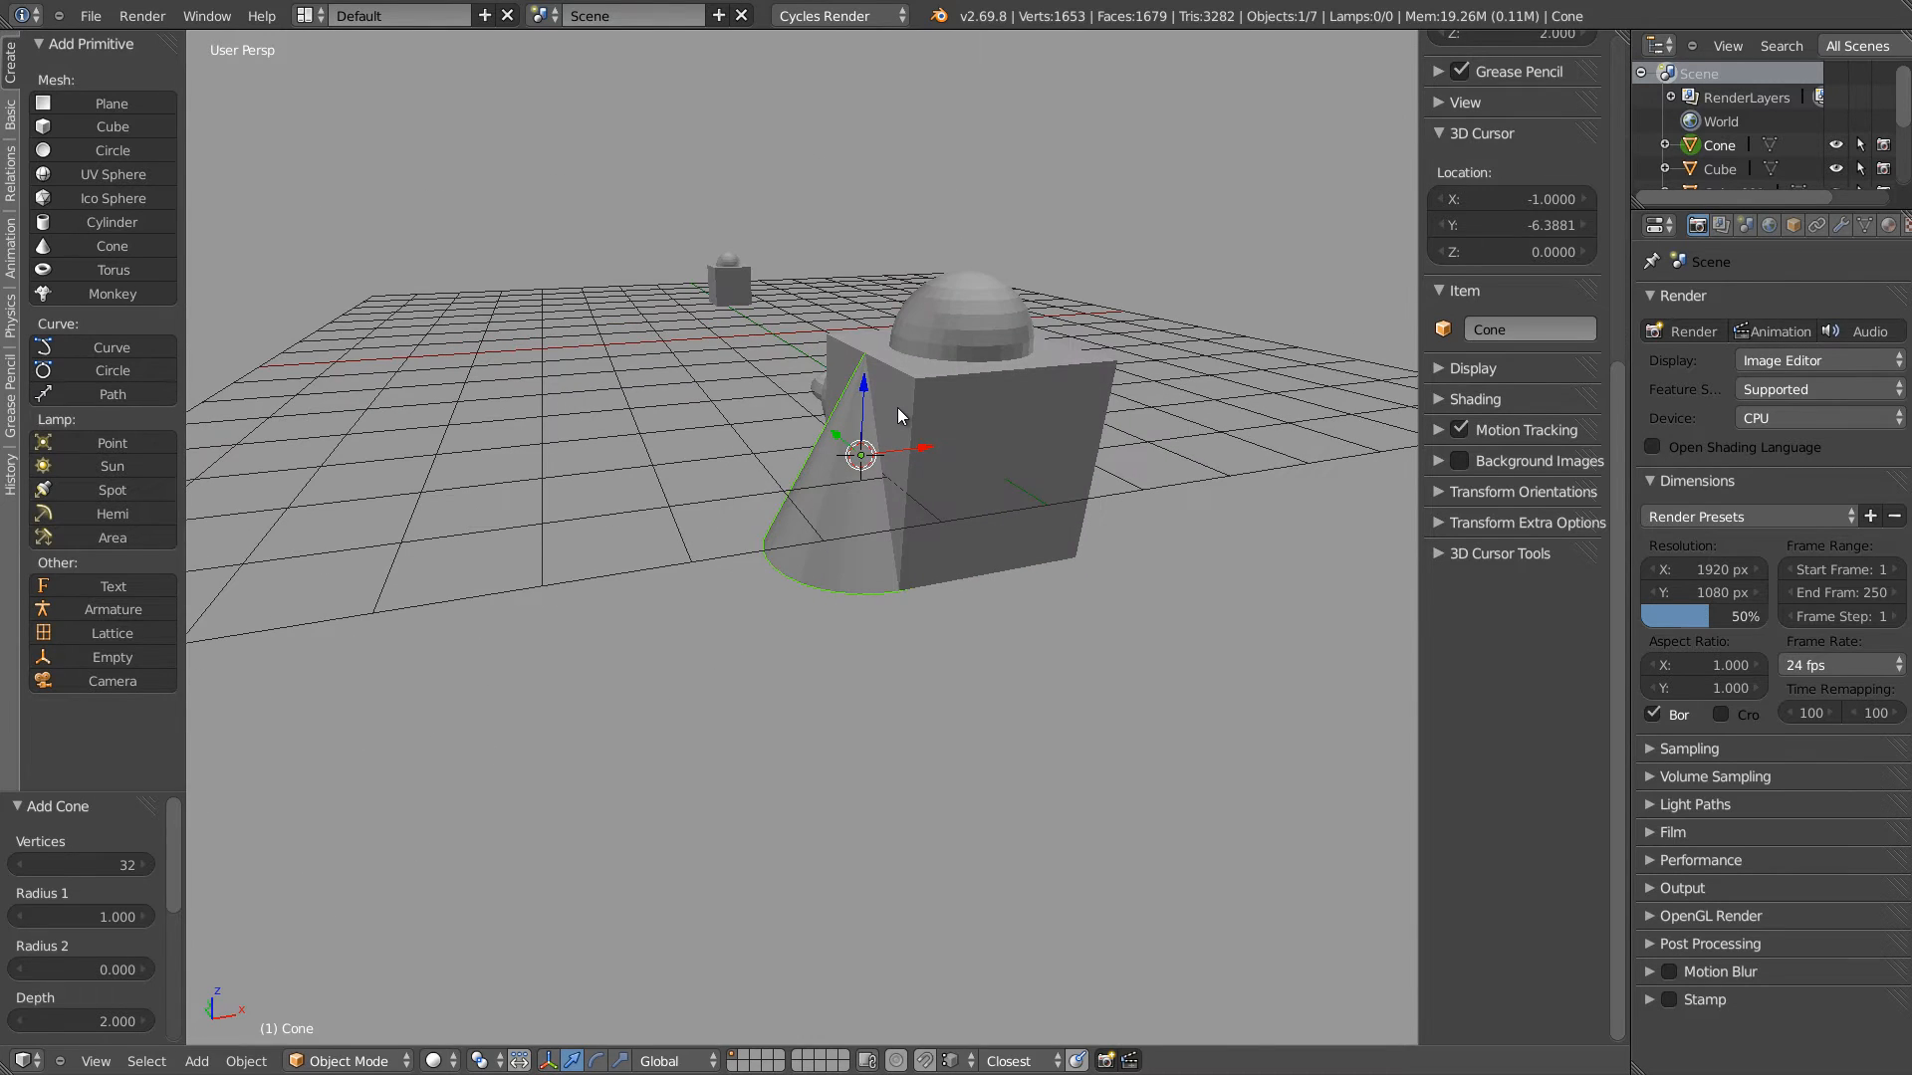
type("rx90")
key("Return")
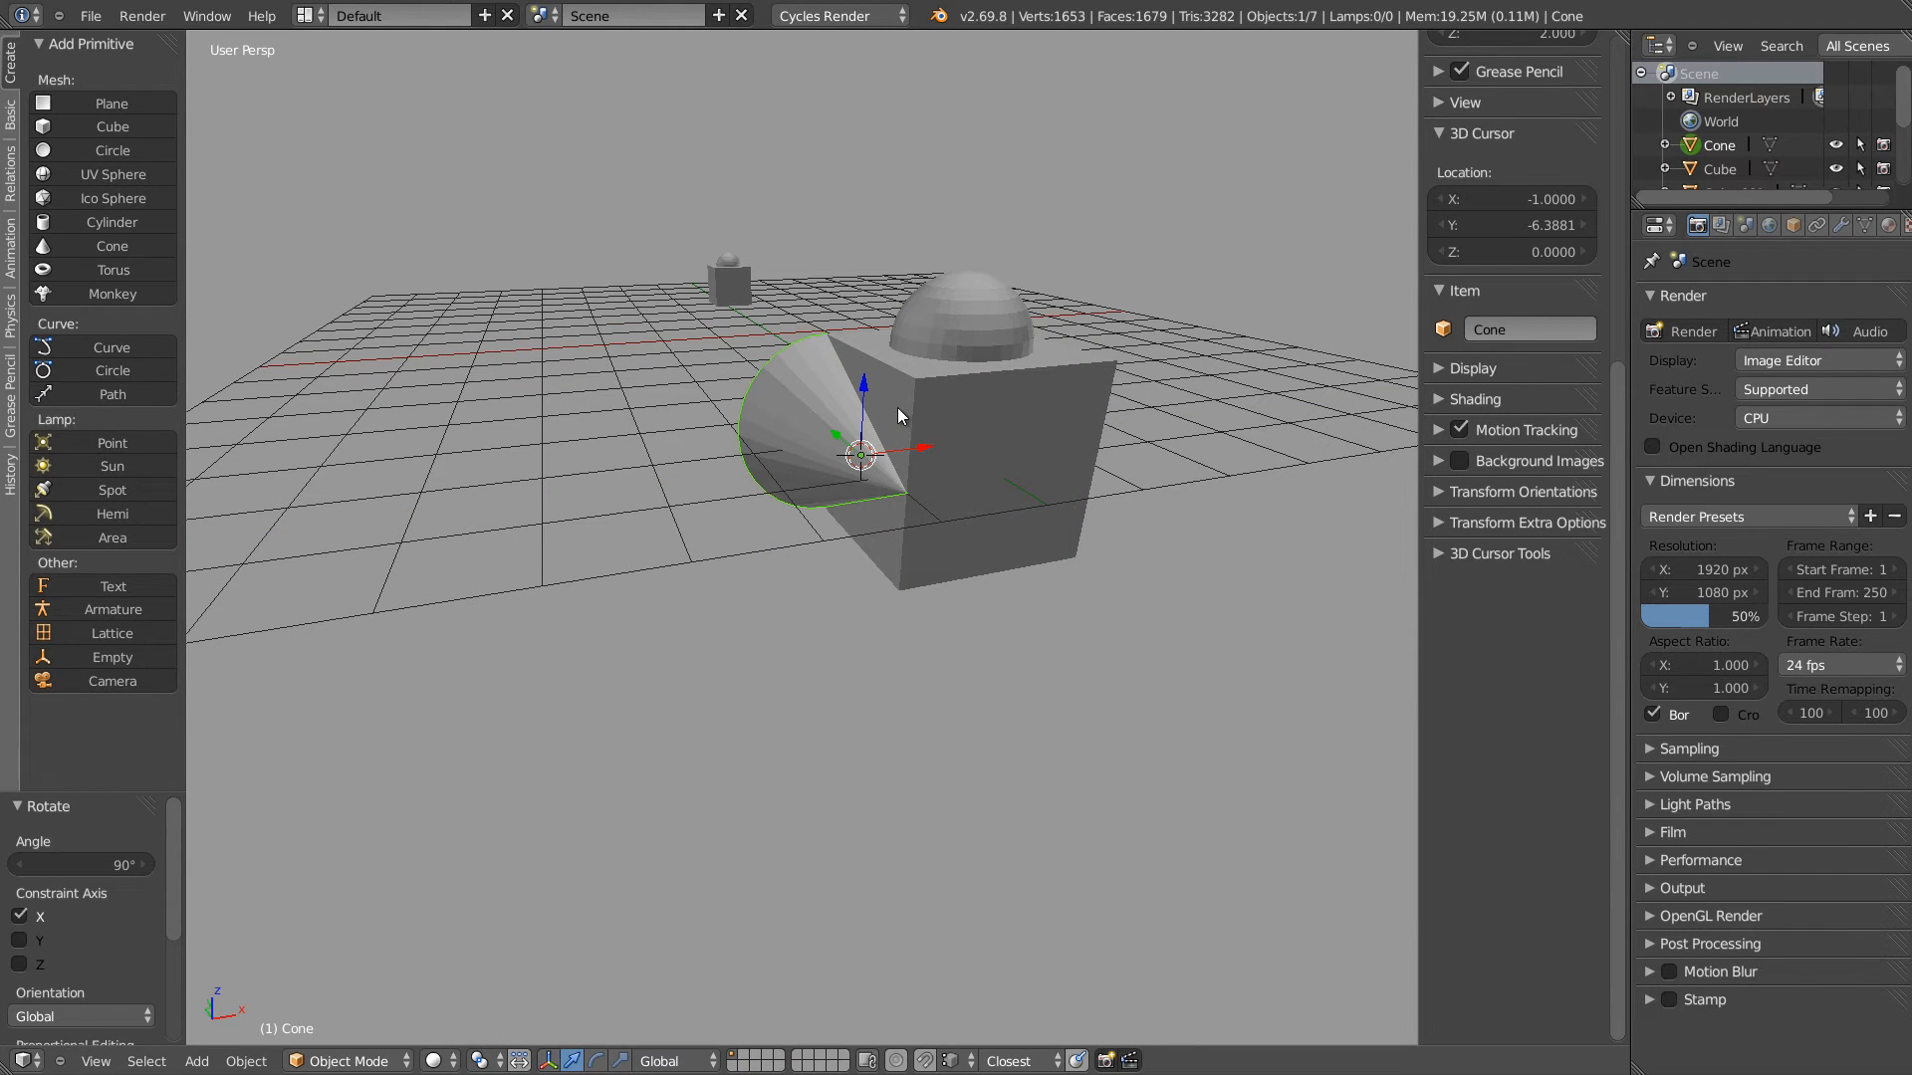
Rotate the cone -90° about the Z axis and move it about 0.754 along negative X, outward from the large cube's side face
type("rz-90")
key("Return")
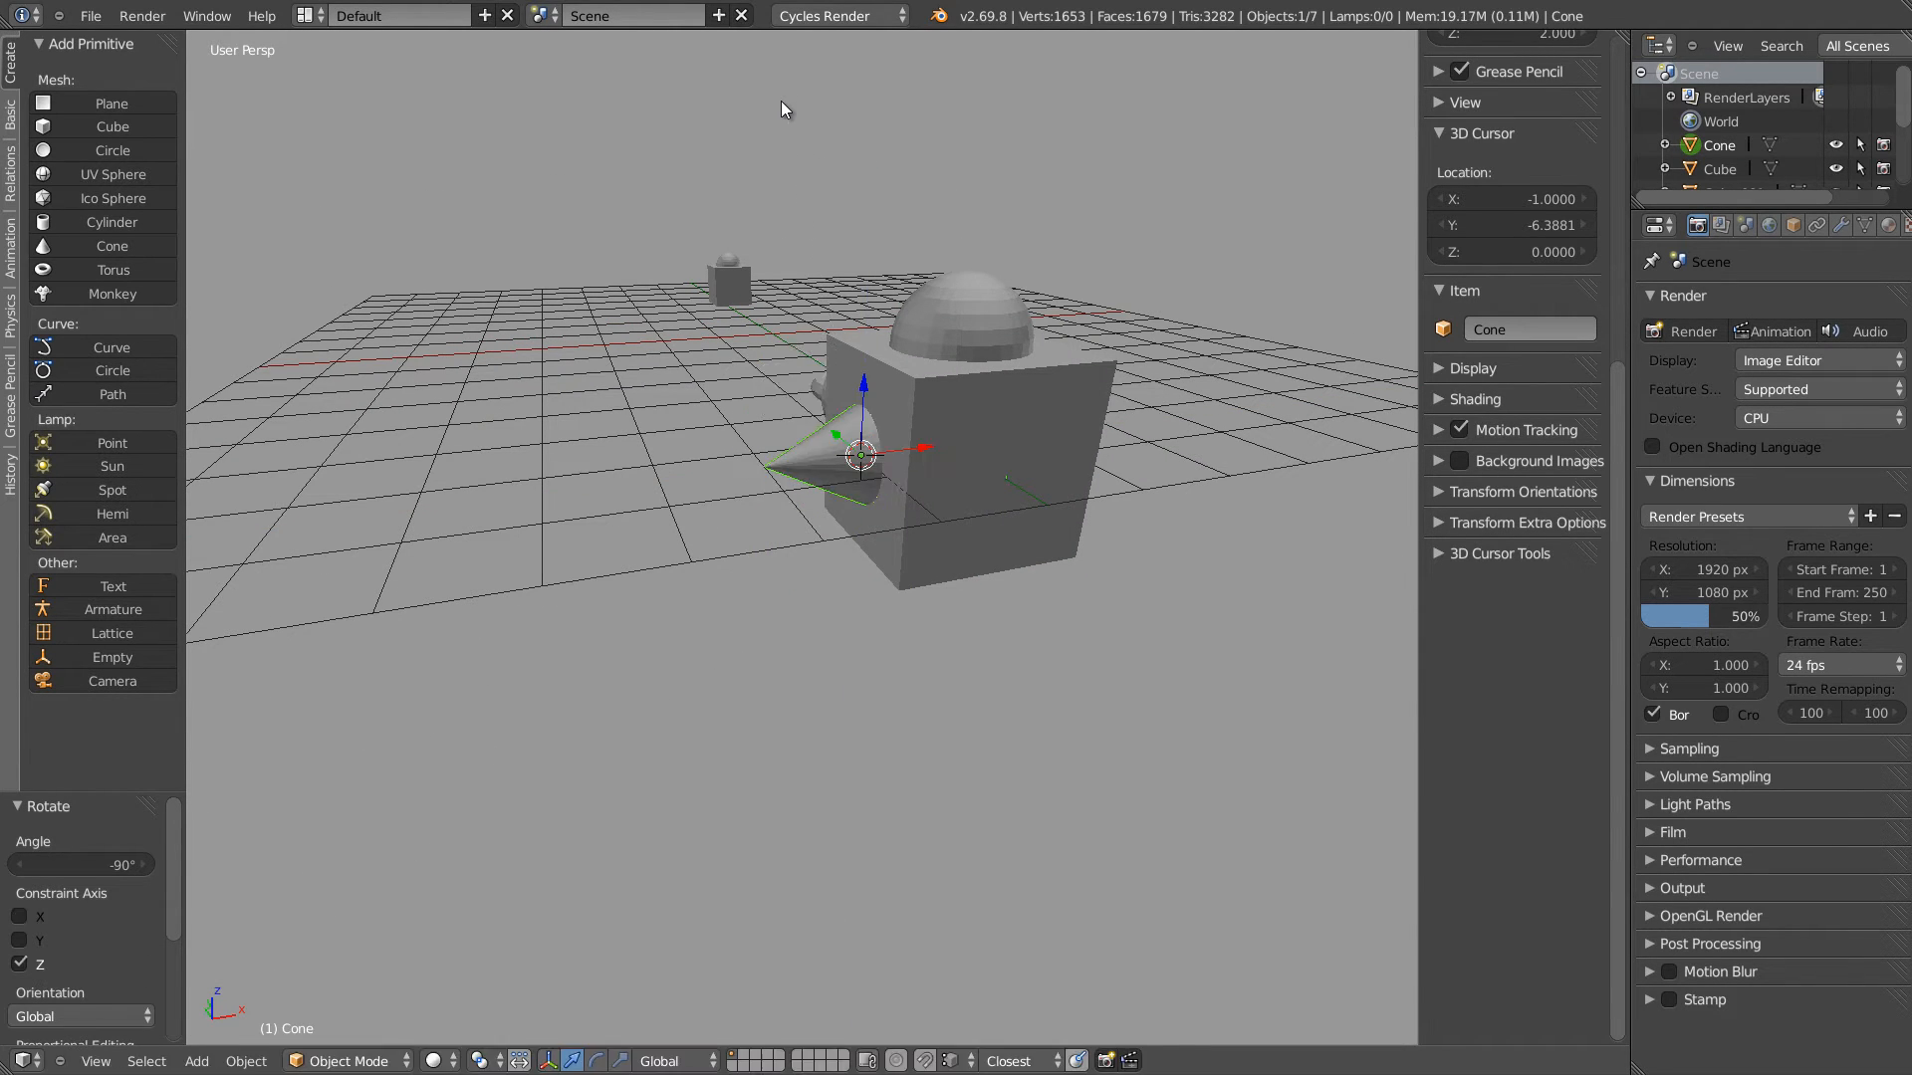
middle_click_drag(943, 466, 928, 469)
left_click_drag(928, 460, 845, 468)
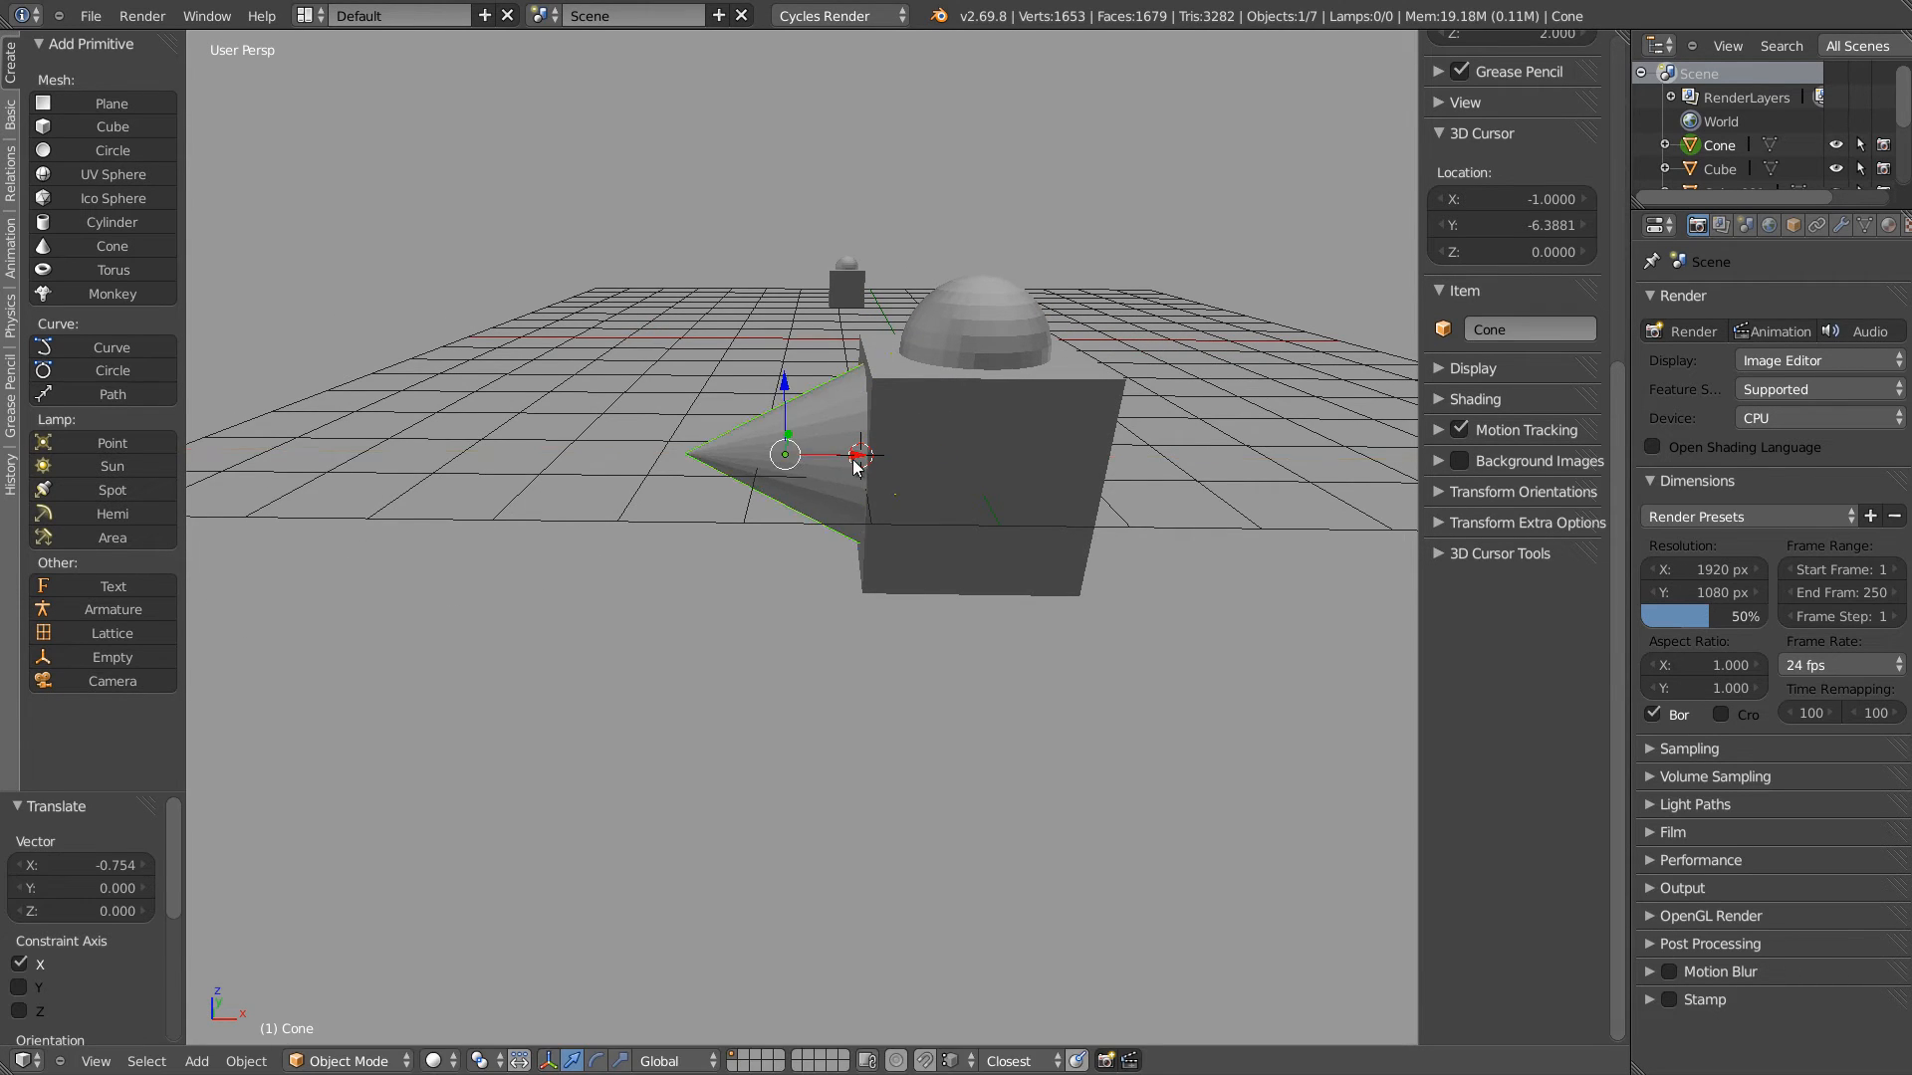
middle_click_drag(853, 465, 931, 486)
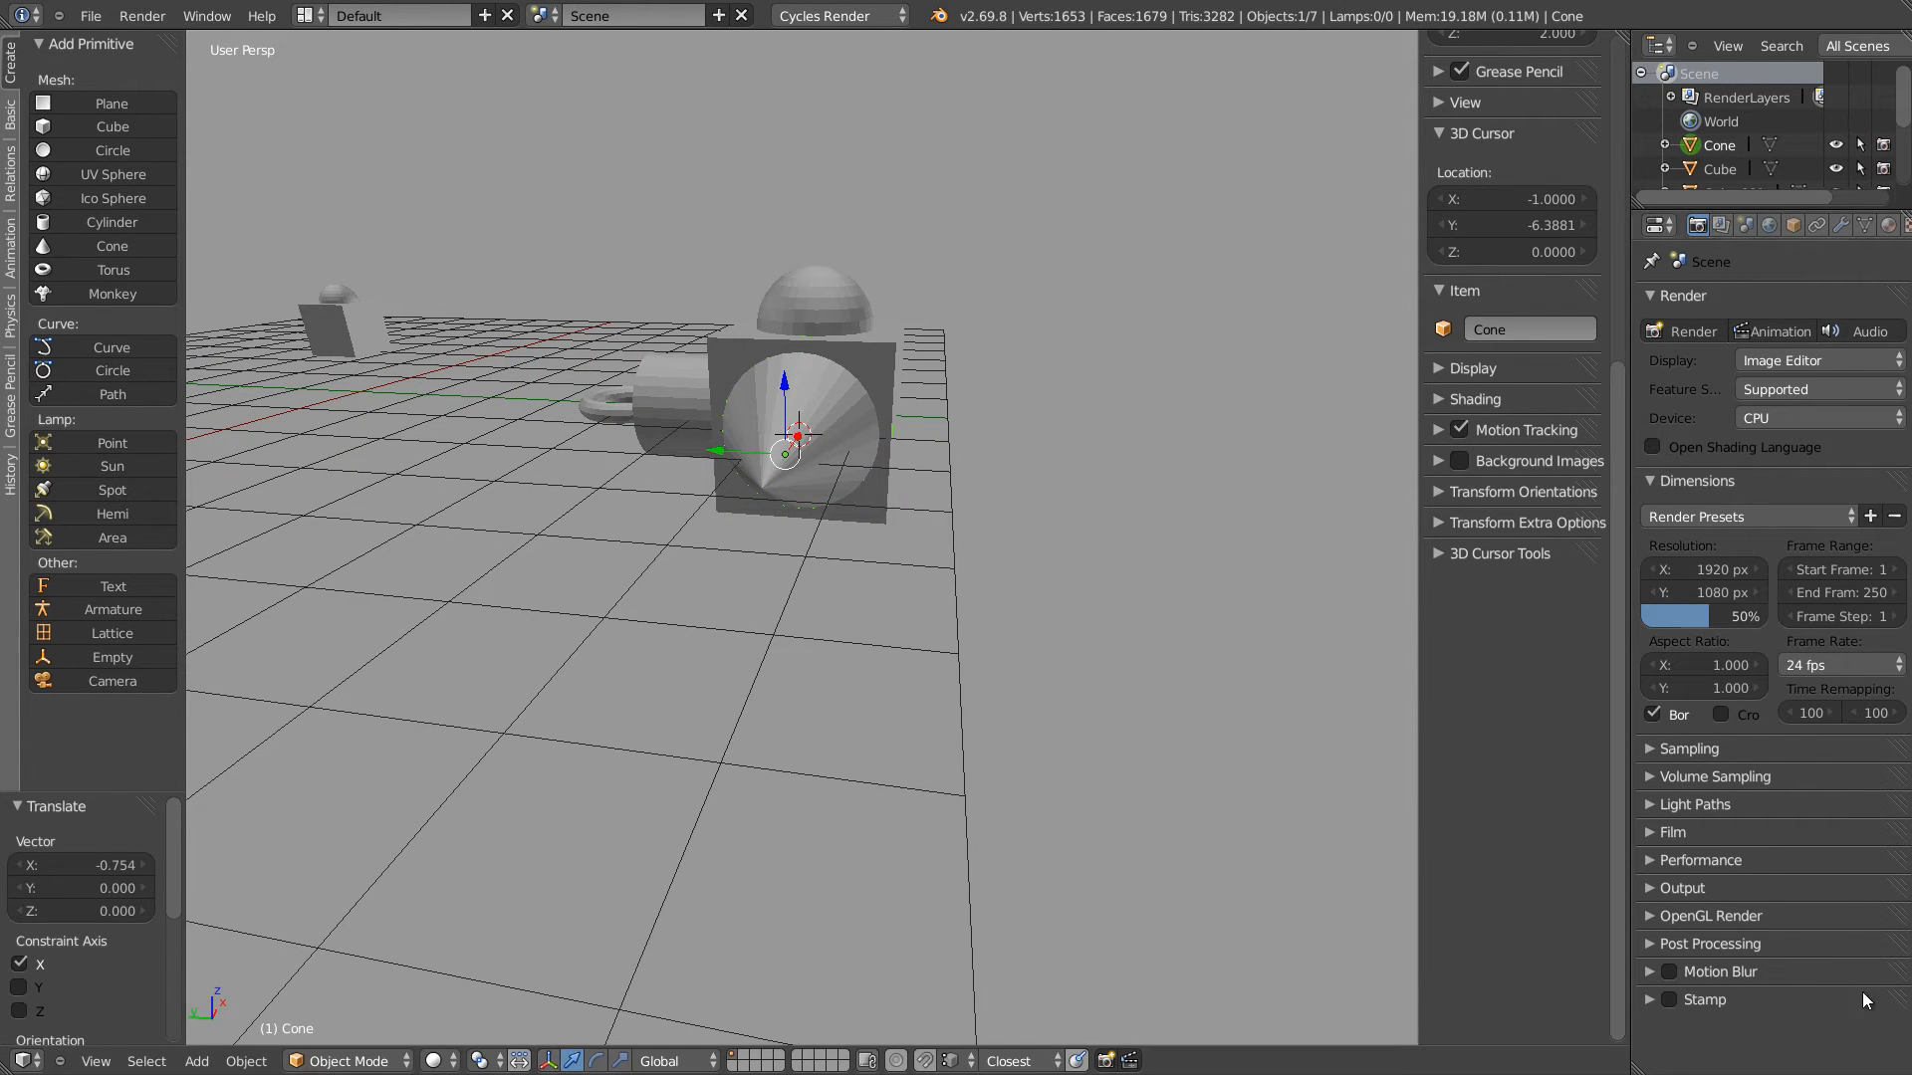
middle_click_drag(809, 460, 1008, 563)
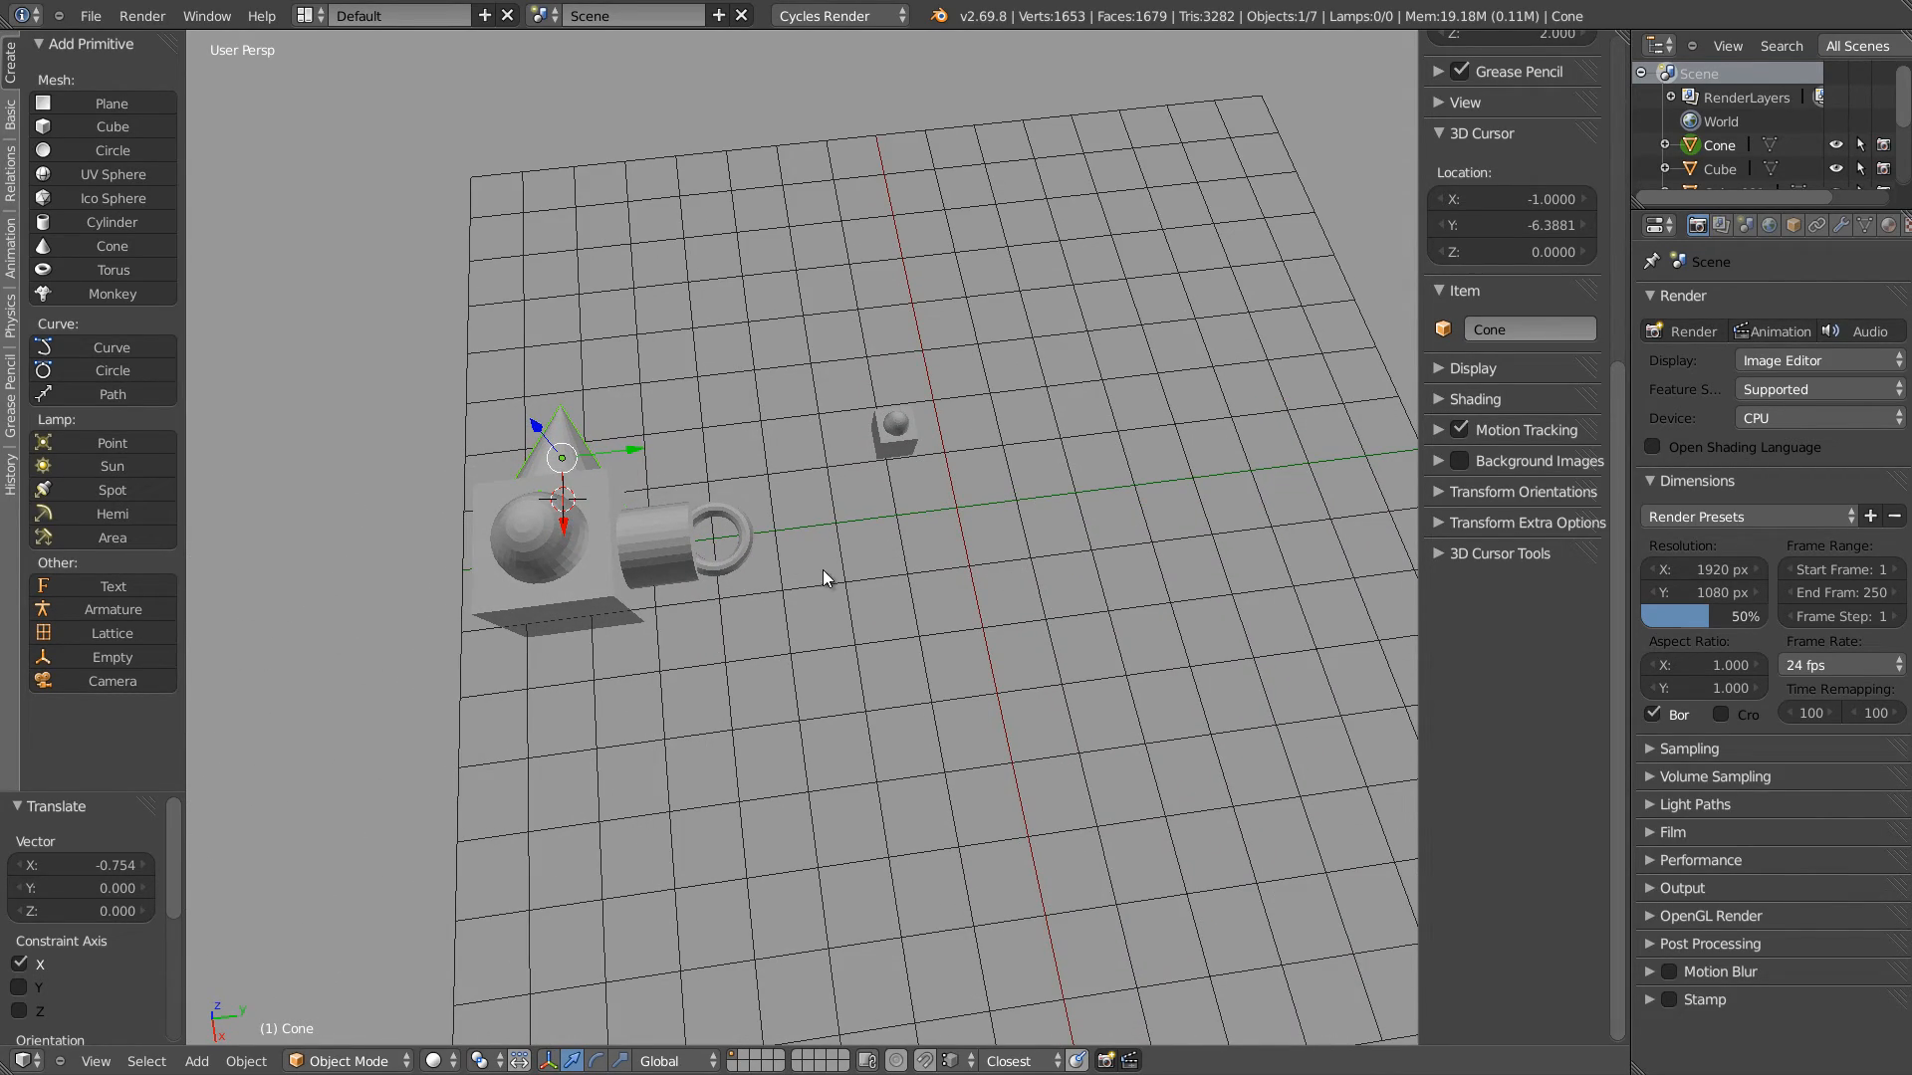
Reset the 3D cursor to the world origin and select the large cube together with its sphere, cylinder, torus and cone
key("shift+c")
scroll(1139, 509, "down", 1)
middle_click_drag(724, 595, 601, 568, "shift")
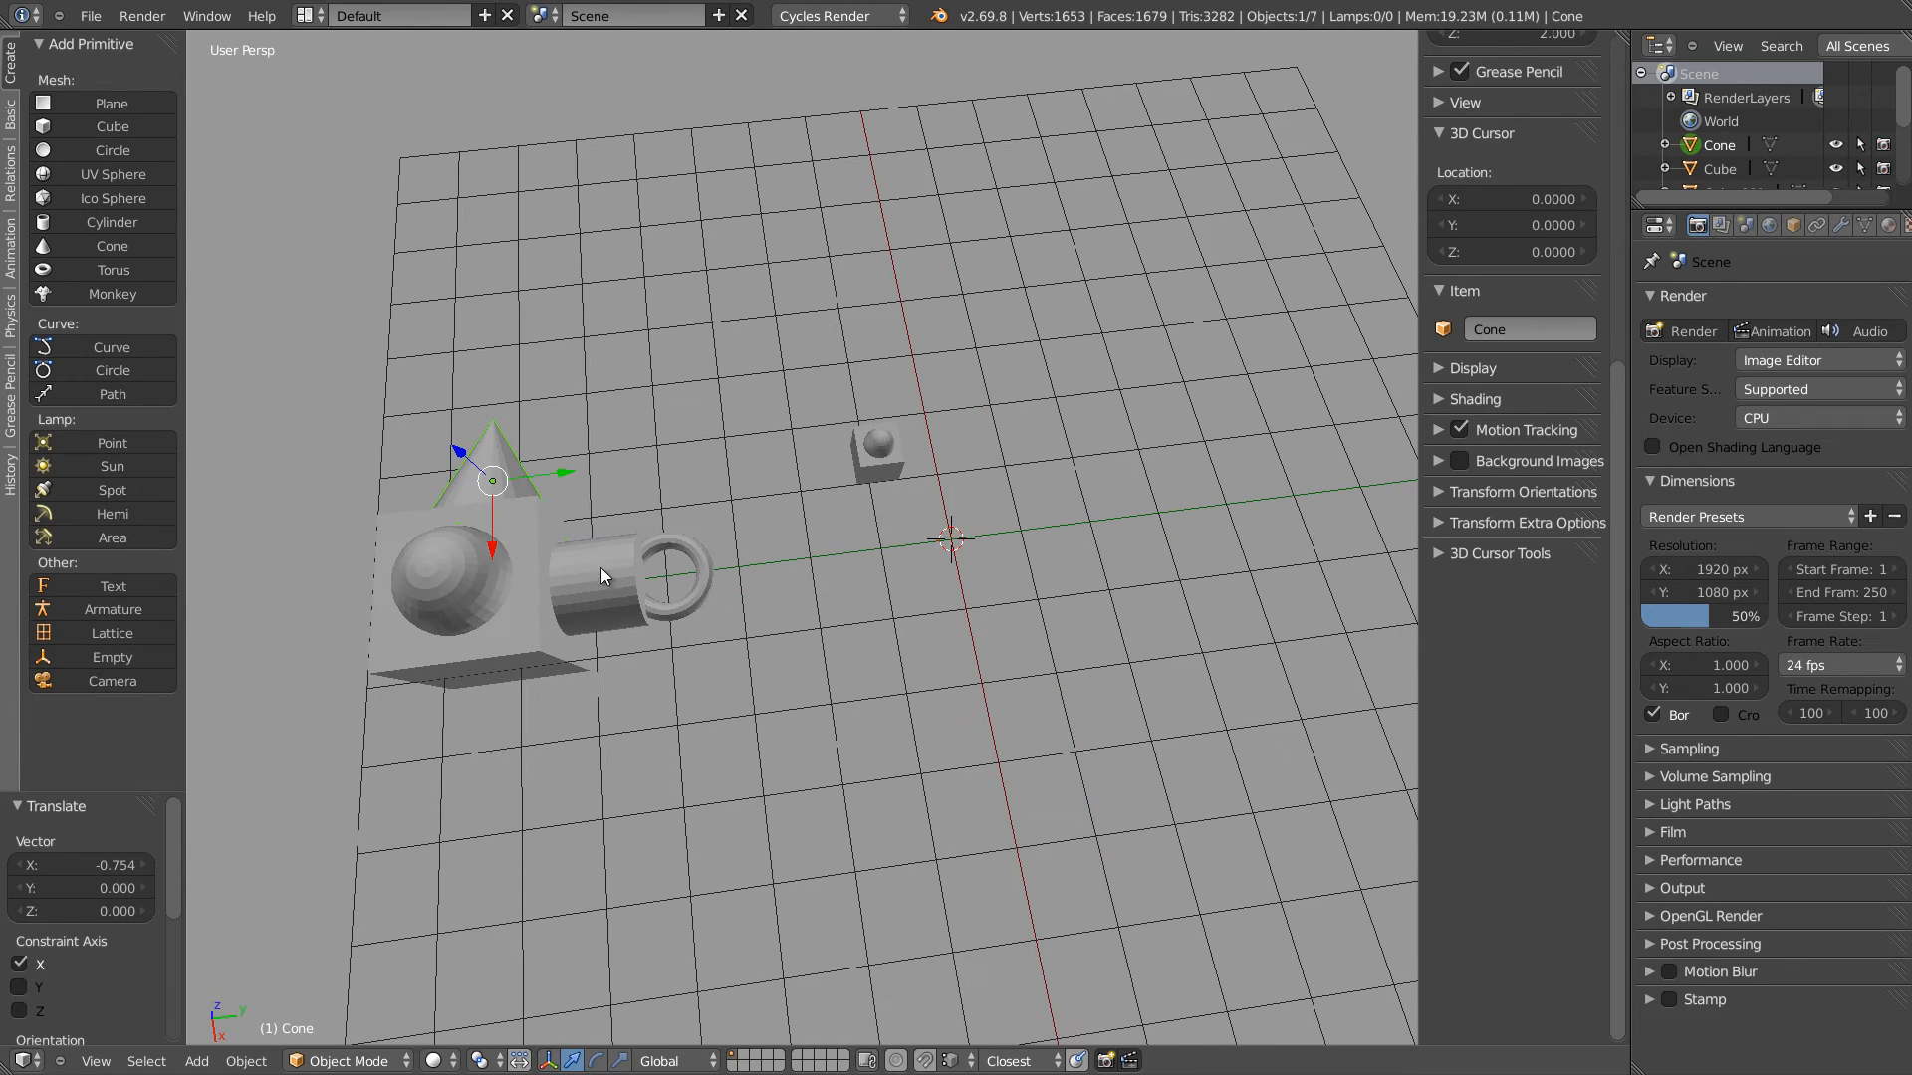
mouse_move(605, 702)
left_mouse_down("ctrl")
mouse_move(577, 773)
mouse_move(637, 737)
left_mouse_up("ctrl")
mouse_move(560, 625)
middle_mouse_down()
mouse_move(479, 486)
mouse_move(486, 561)
mouse_move(558, 563)
mouse_move(572, 597)
mouse_move(534, 589)
mouse_move(527, 607)
middle_mouse_up()
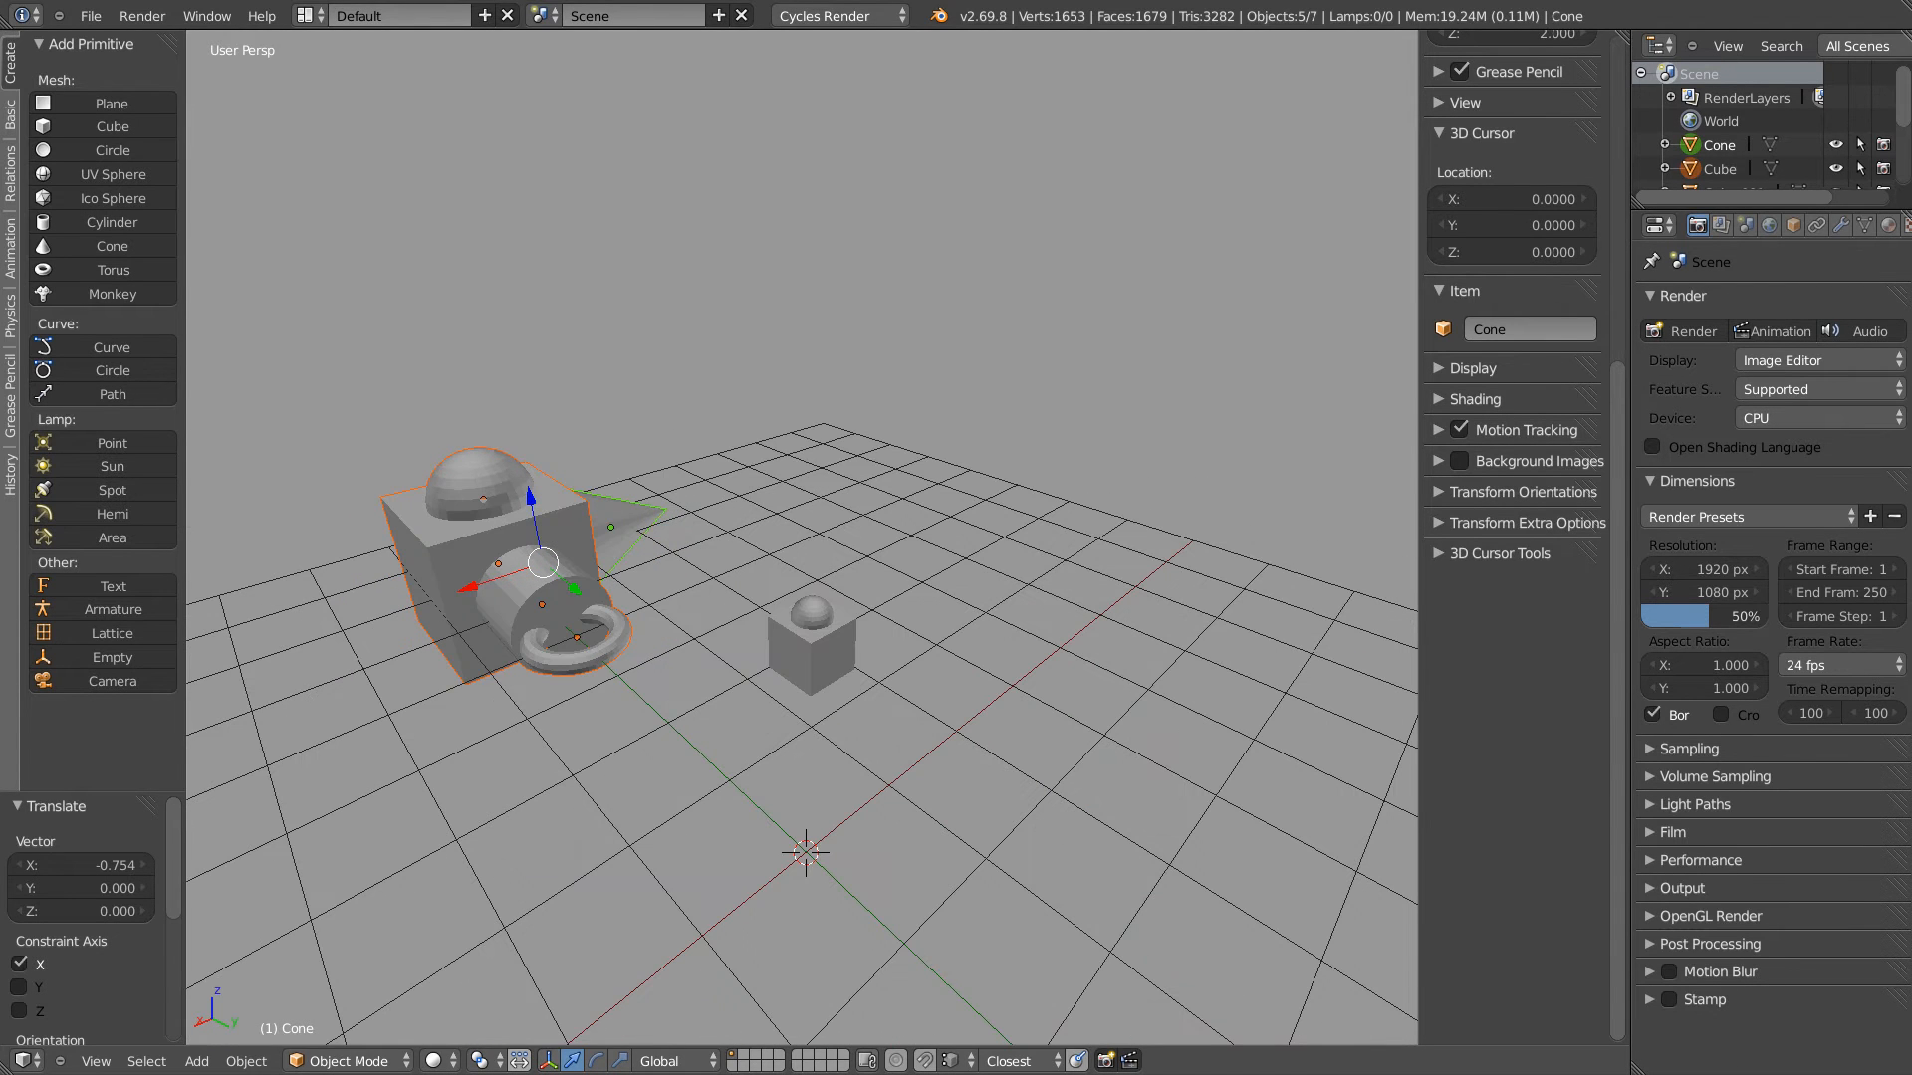
Set the pivot point to 3D Cursor and rotate the selected group about 677.7° around the global Z axis
left_click(479, 1060)
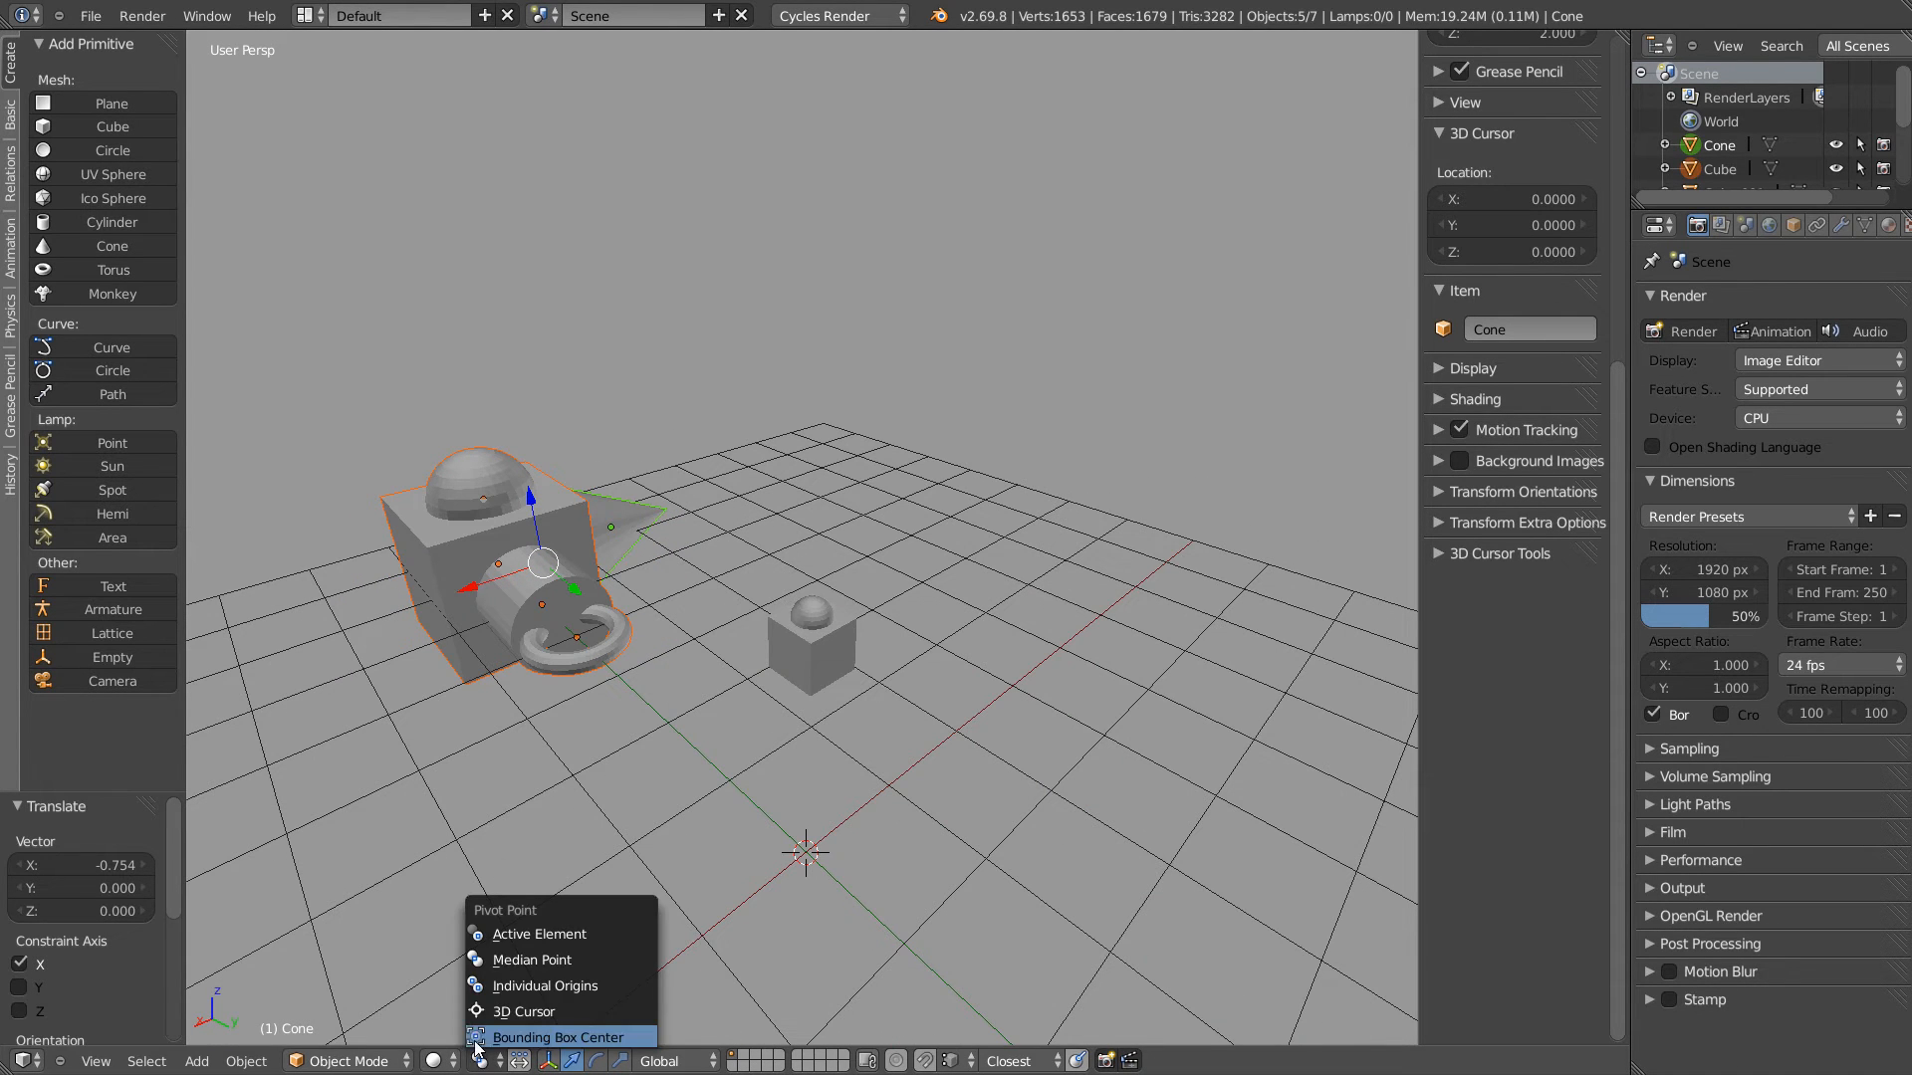
left_click(516, 1012)
middle_click_drag(761, 839, 1024, 583)
key("r")
key("z")
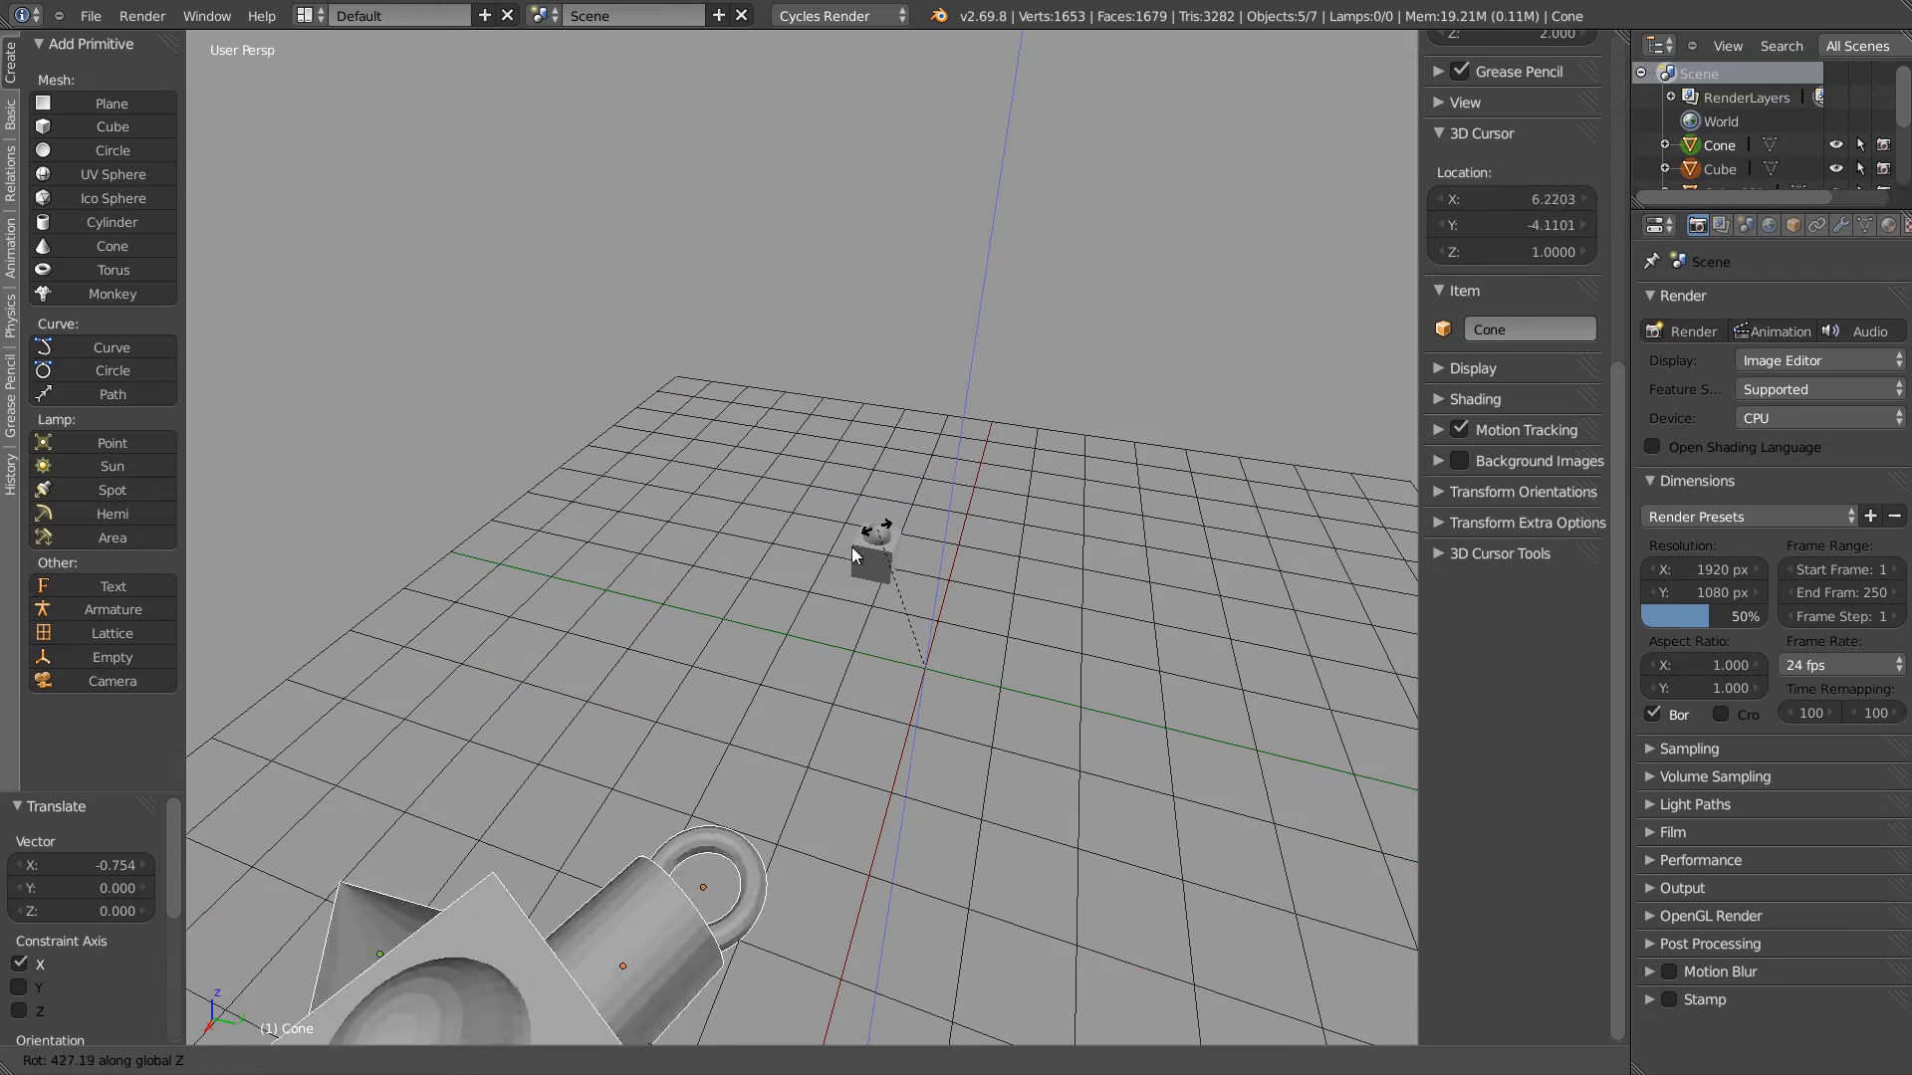
left_click(1185, 662)
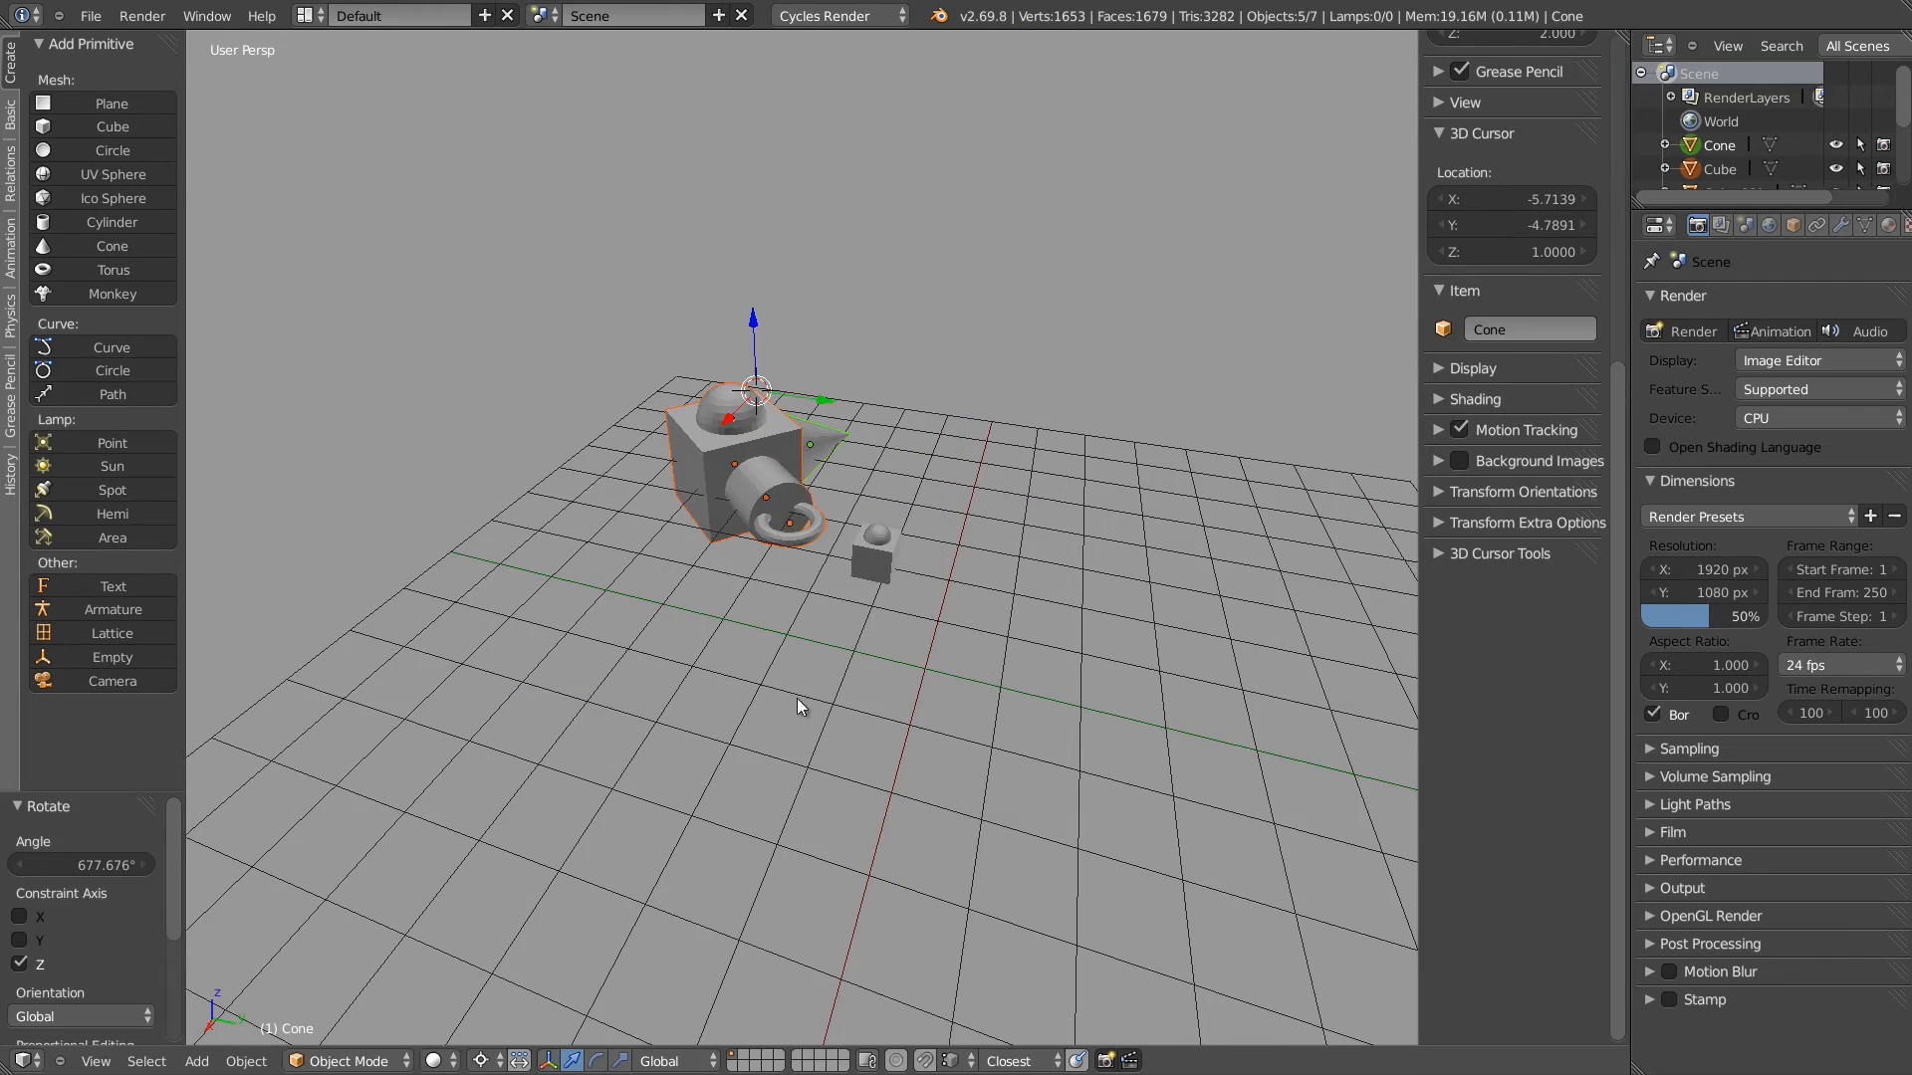
Reset the 3D cursor to the world origin and rotate the selected group about -4.4° around the global Z axis
middle_click_drag(797, 697, 1023, 510)
key("shift+c")
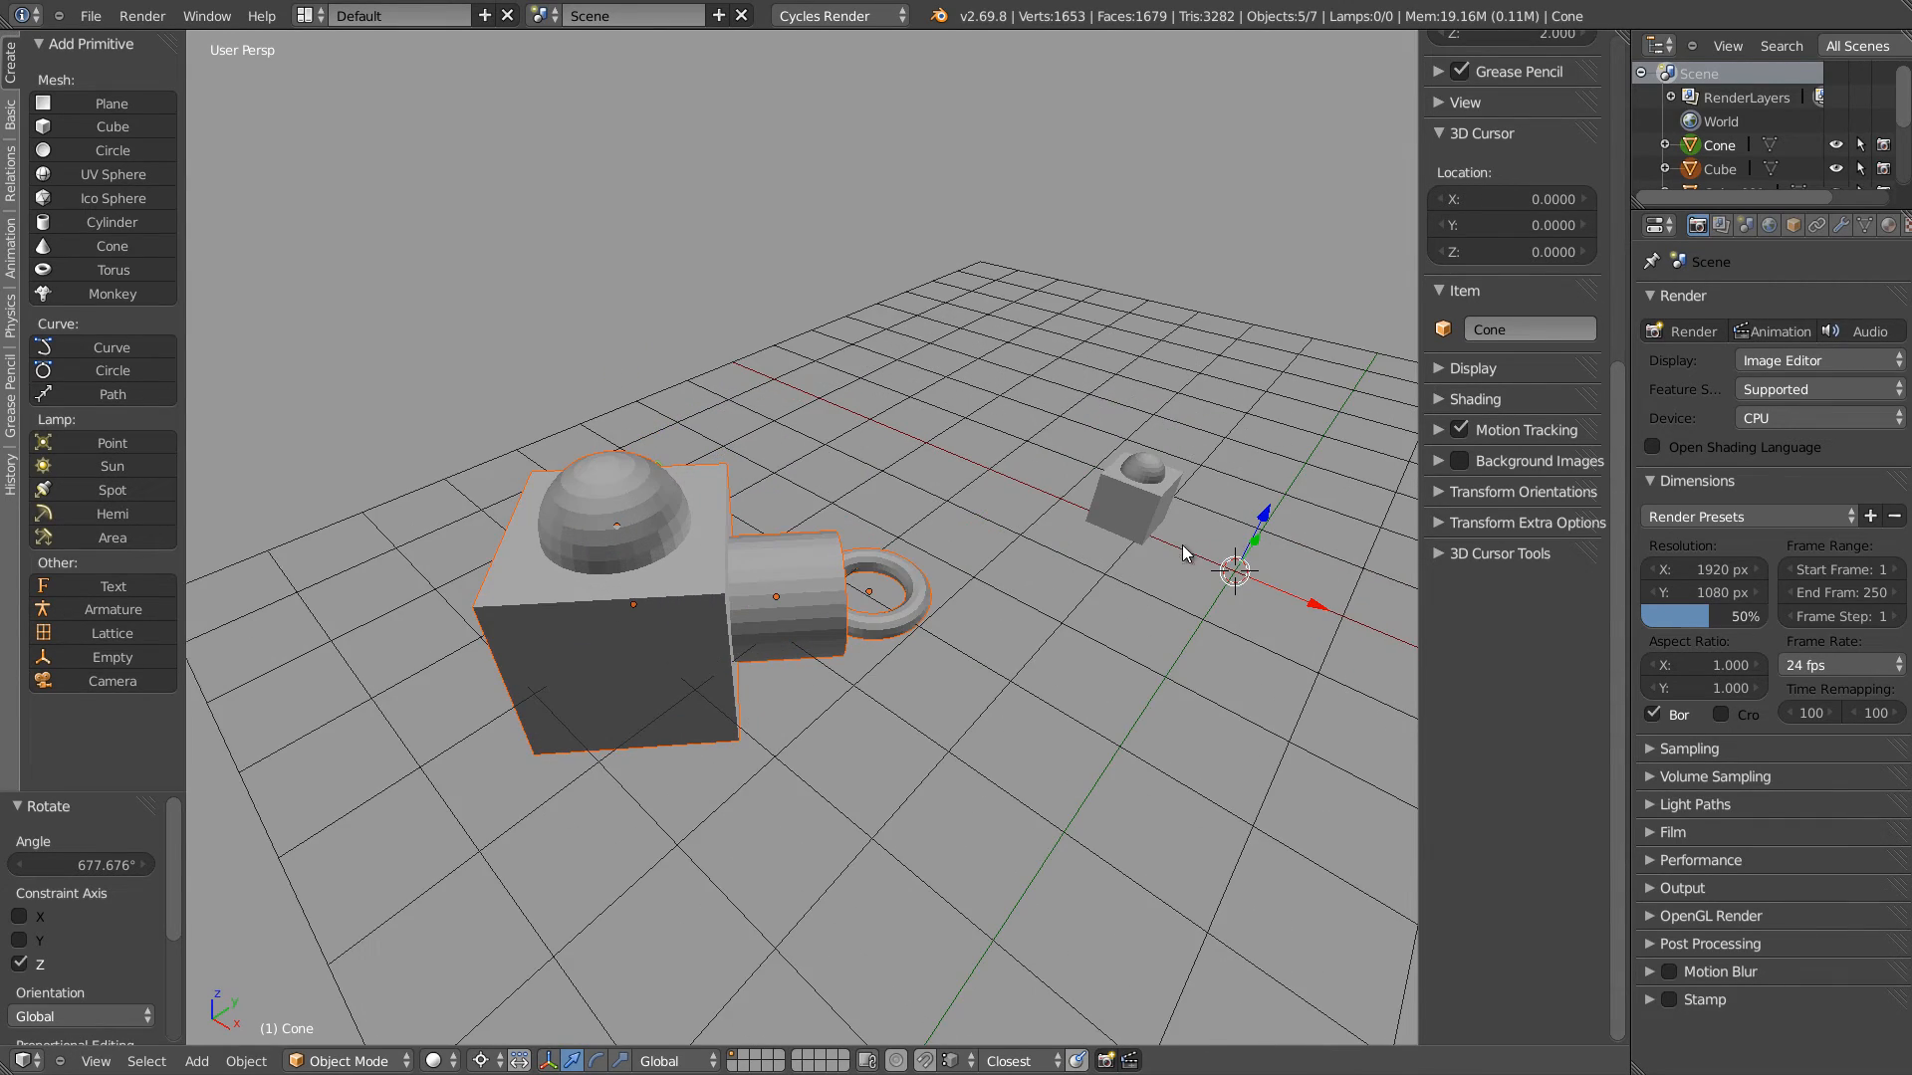
scroll(841, 700, "down", 2)
middle_click_drag(1037, 616, 973, 592)
key("r")
key("z")
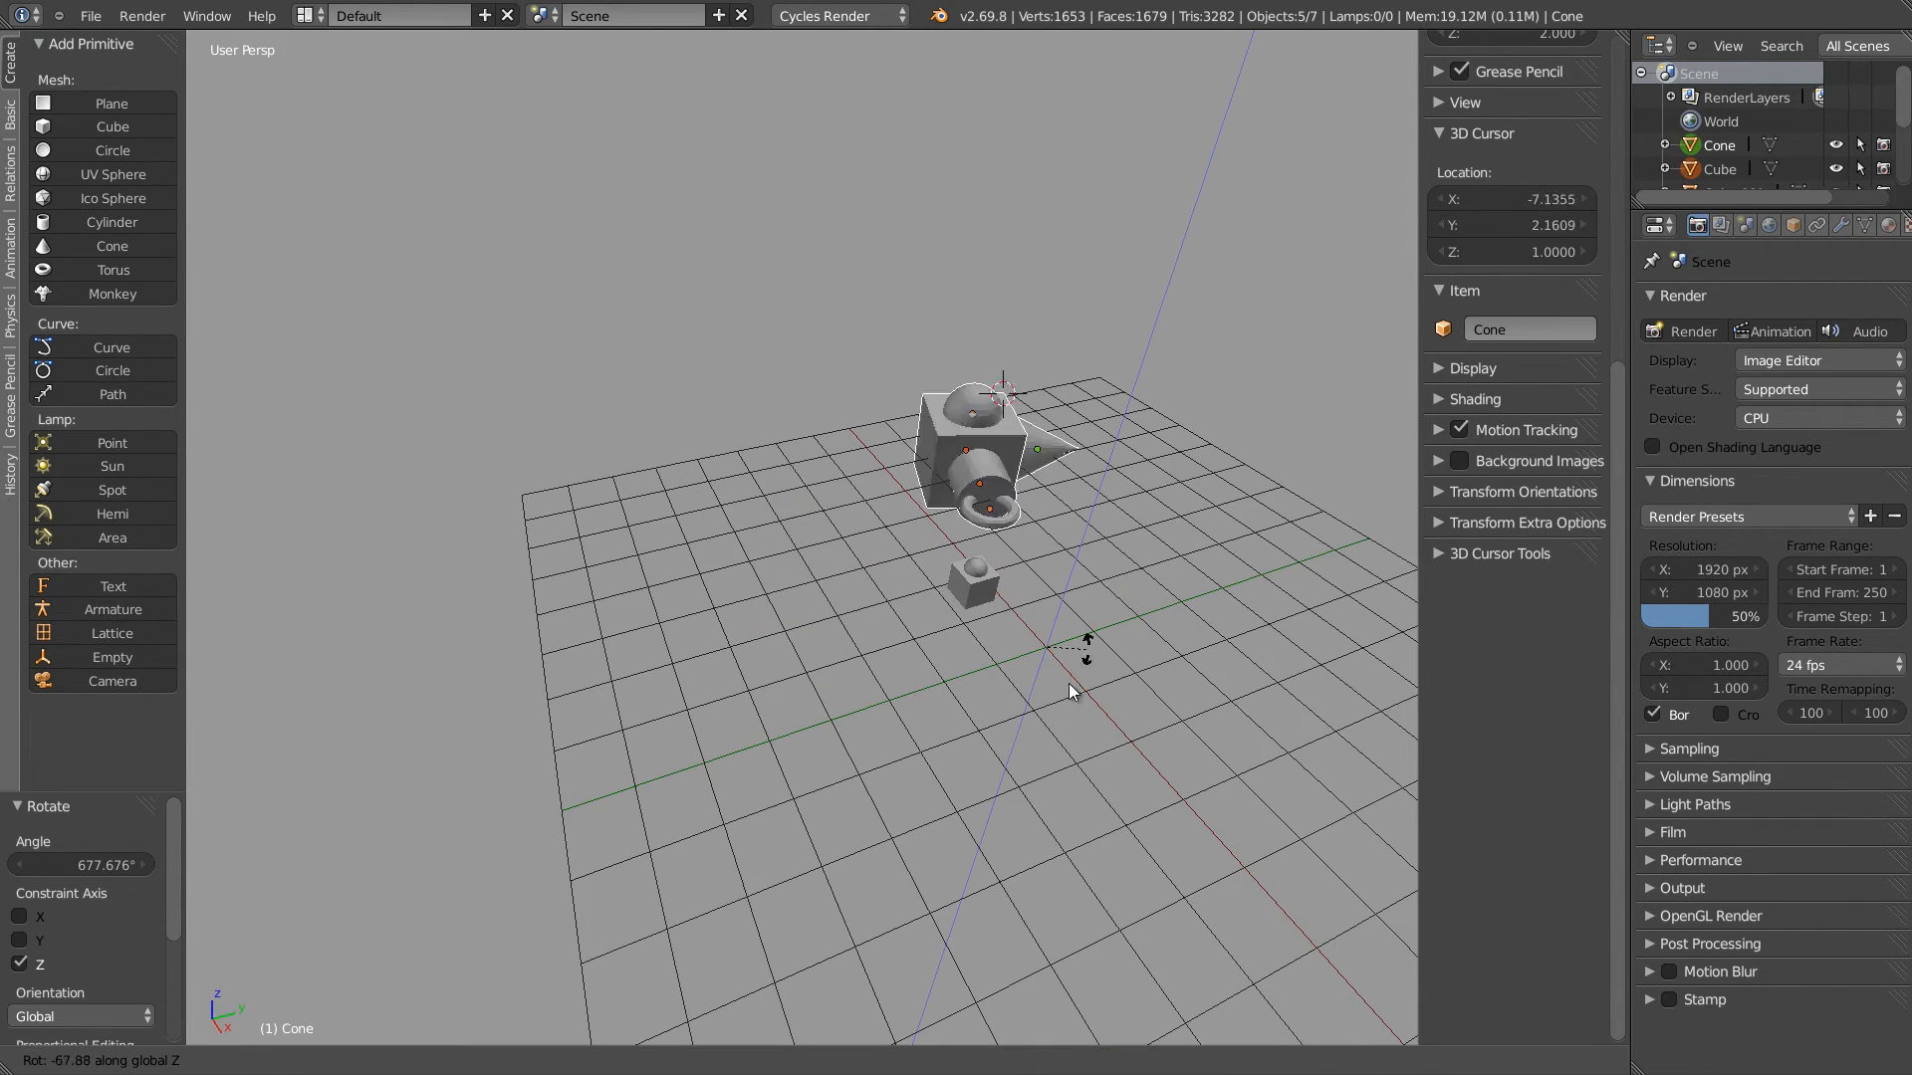
left_click(970, 609)
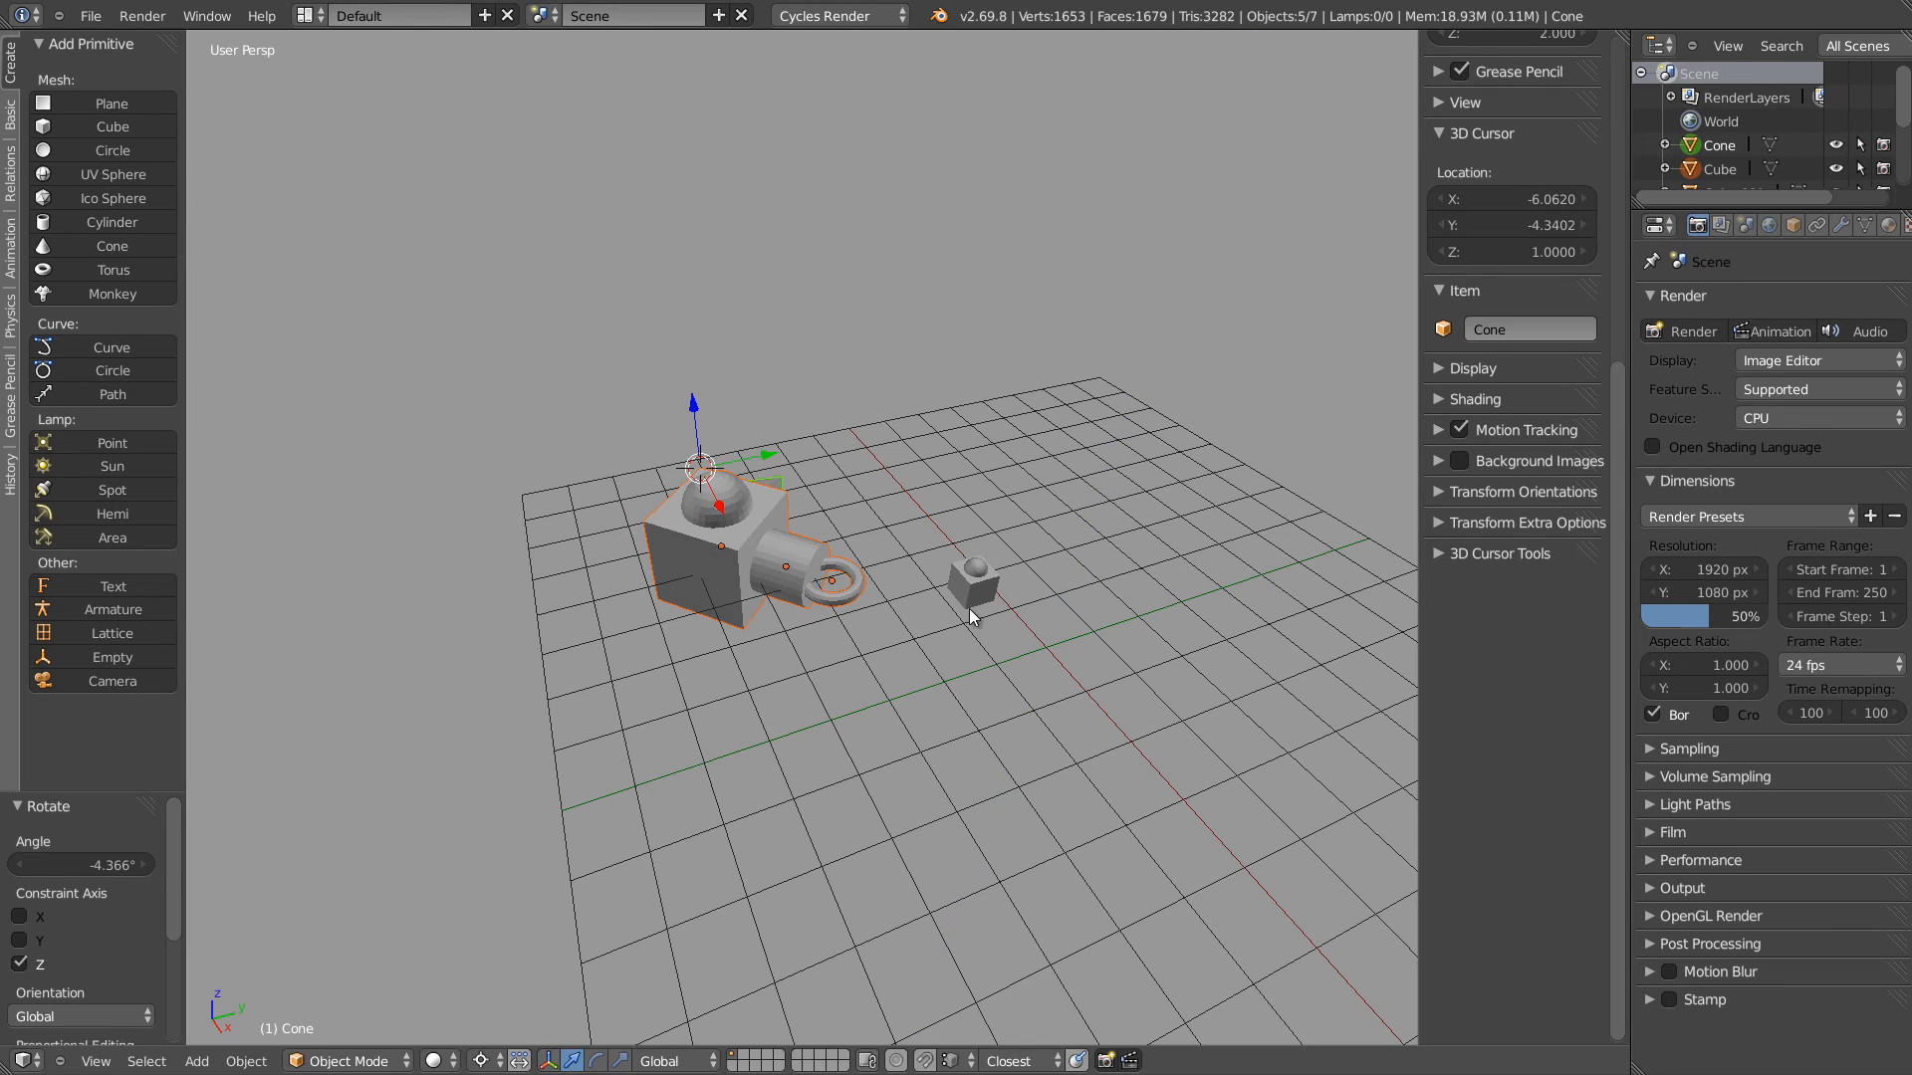
Show the 3D Cursor Tools settings and return the 3D cursor to the world origin
left_click(1483, 554)
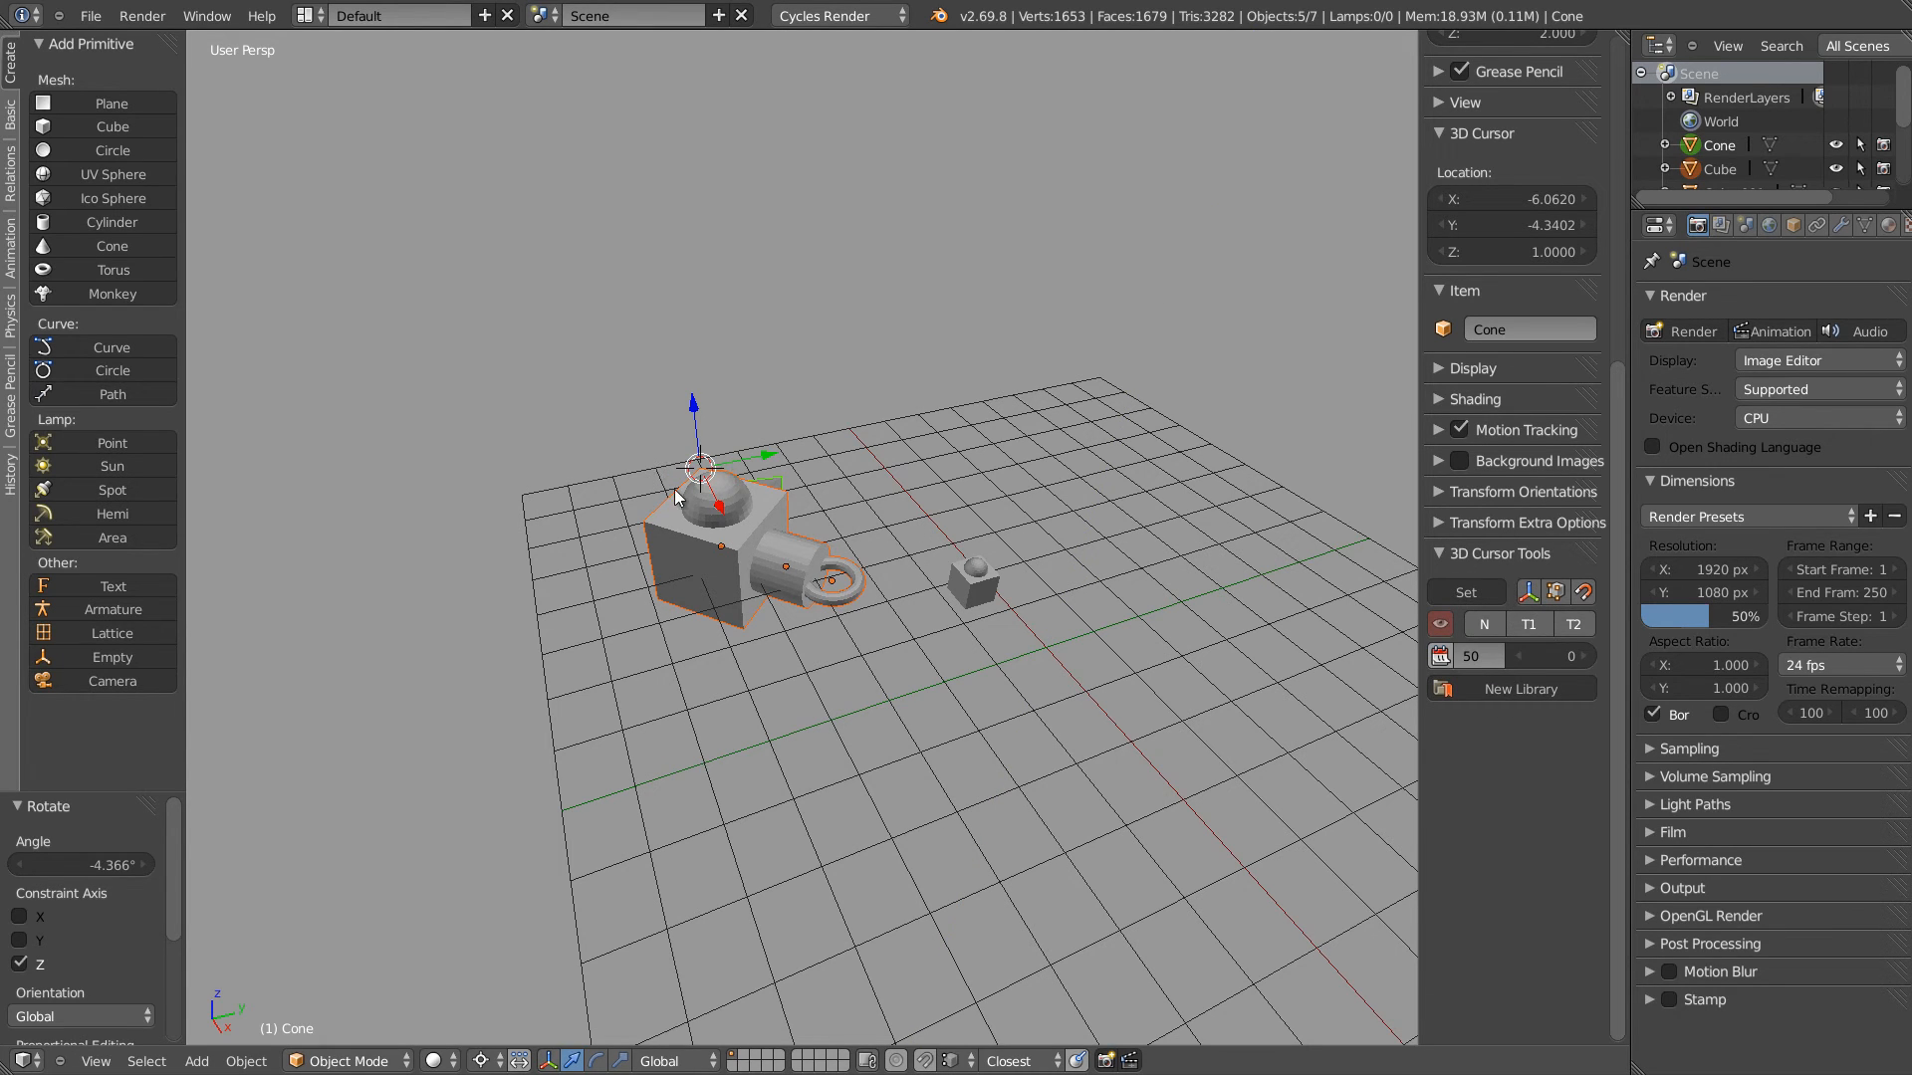
middle_click_drag(864, 539, 771, 588)
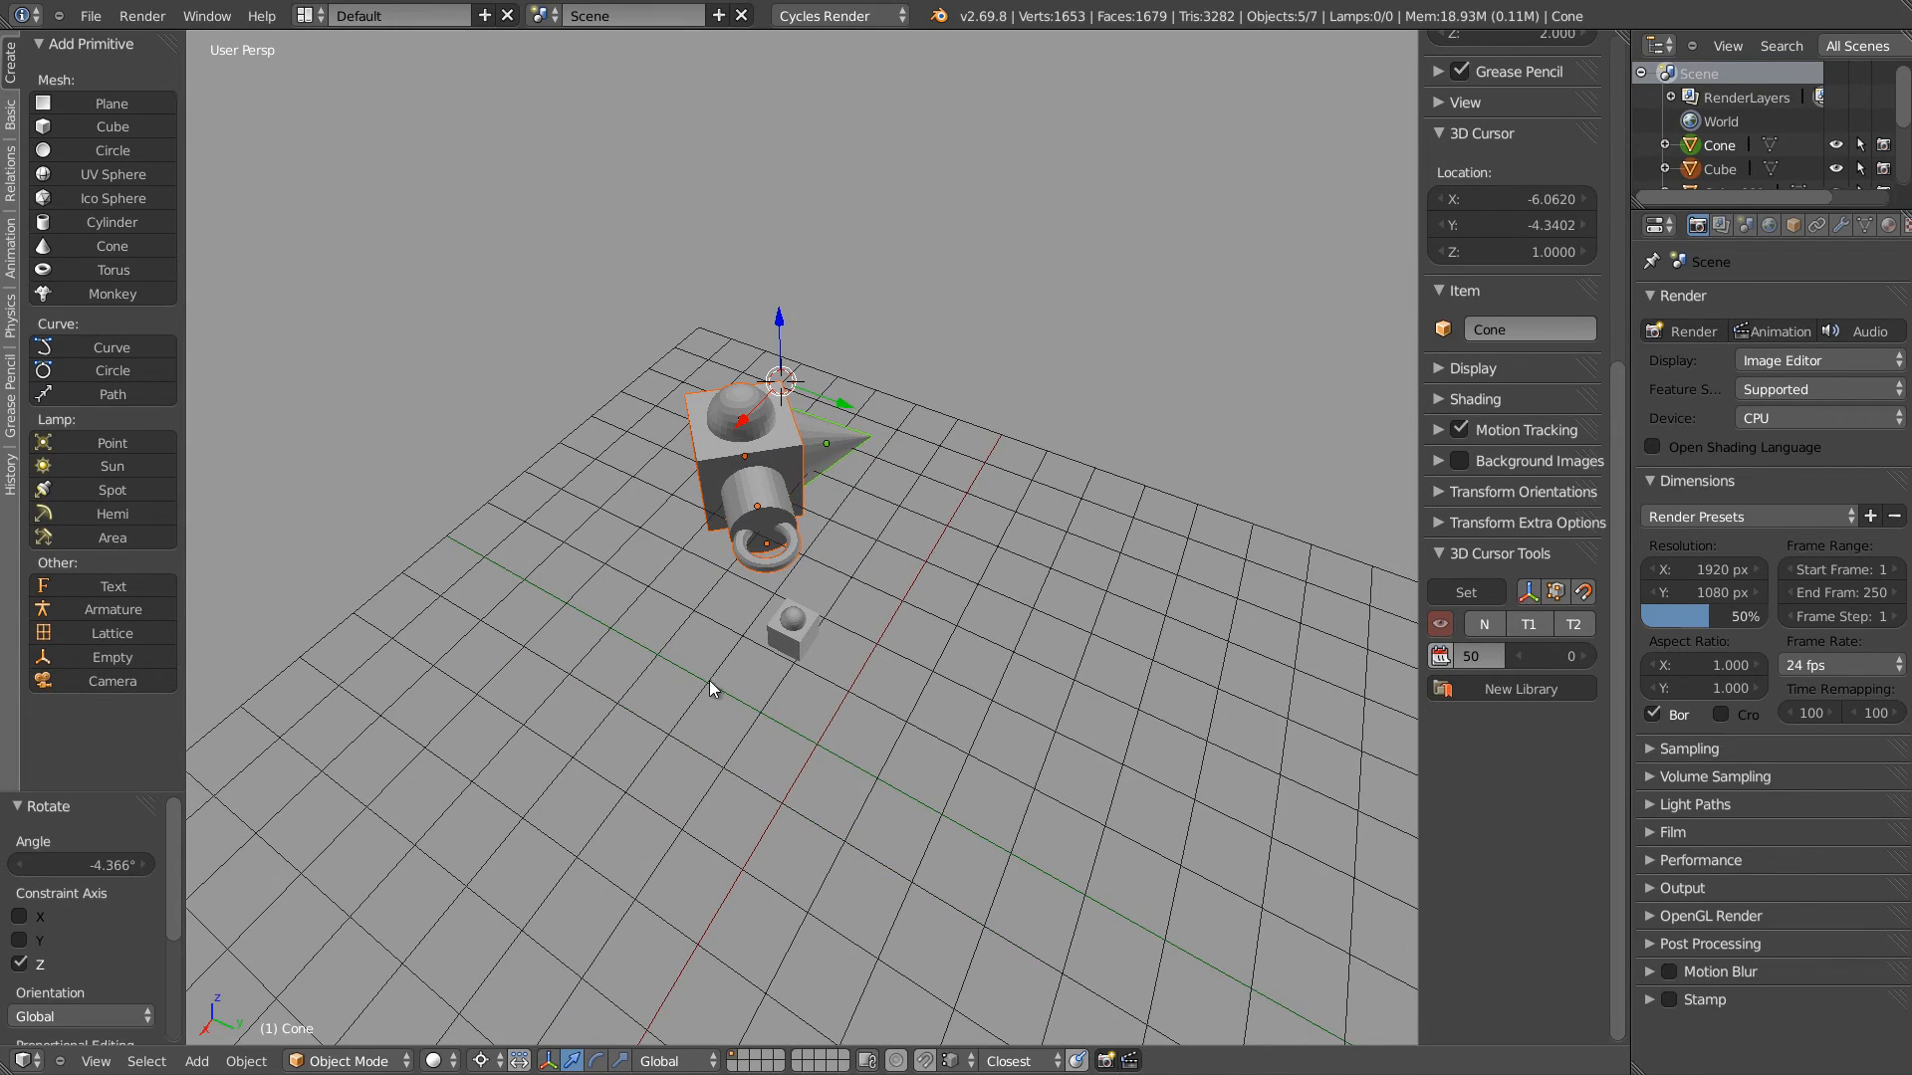
key("shift+c")
scroll(1097, 518, "down", 4)
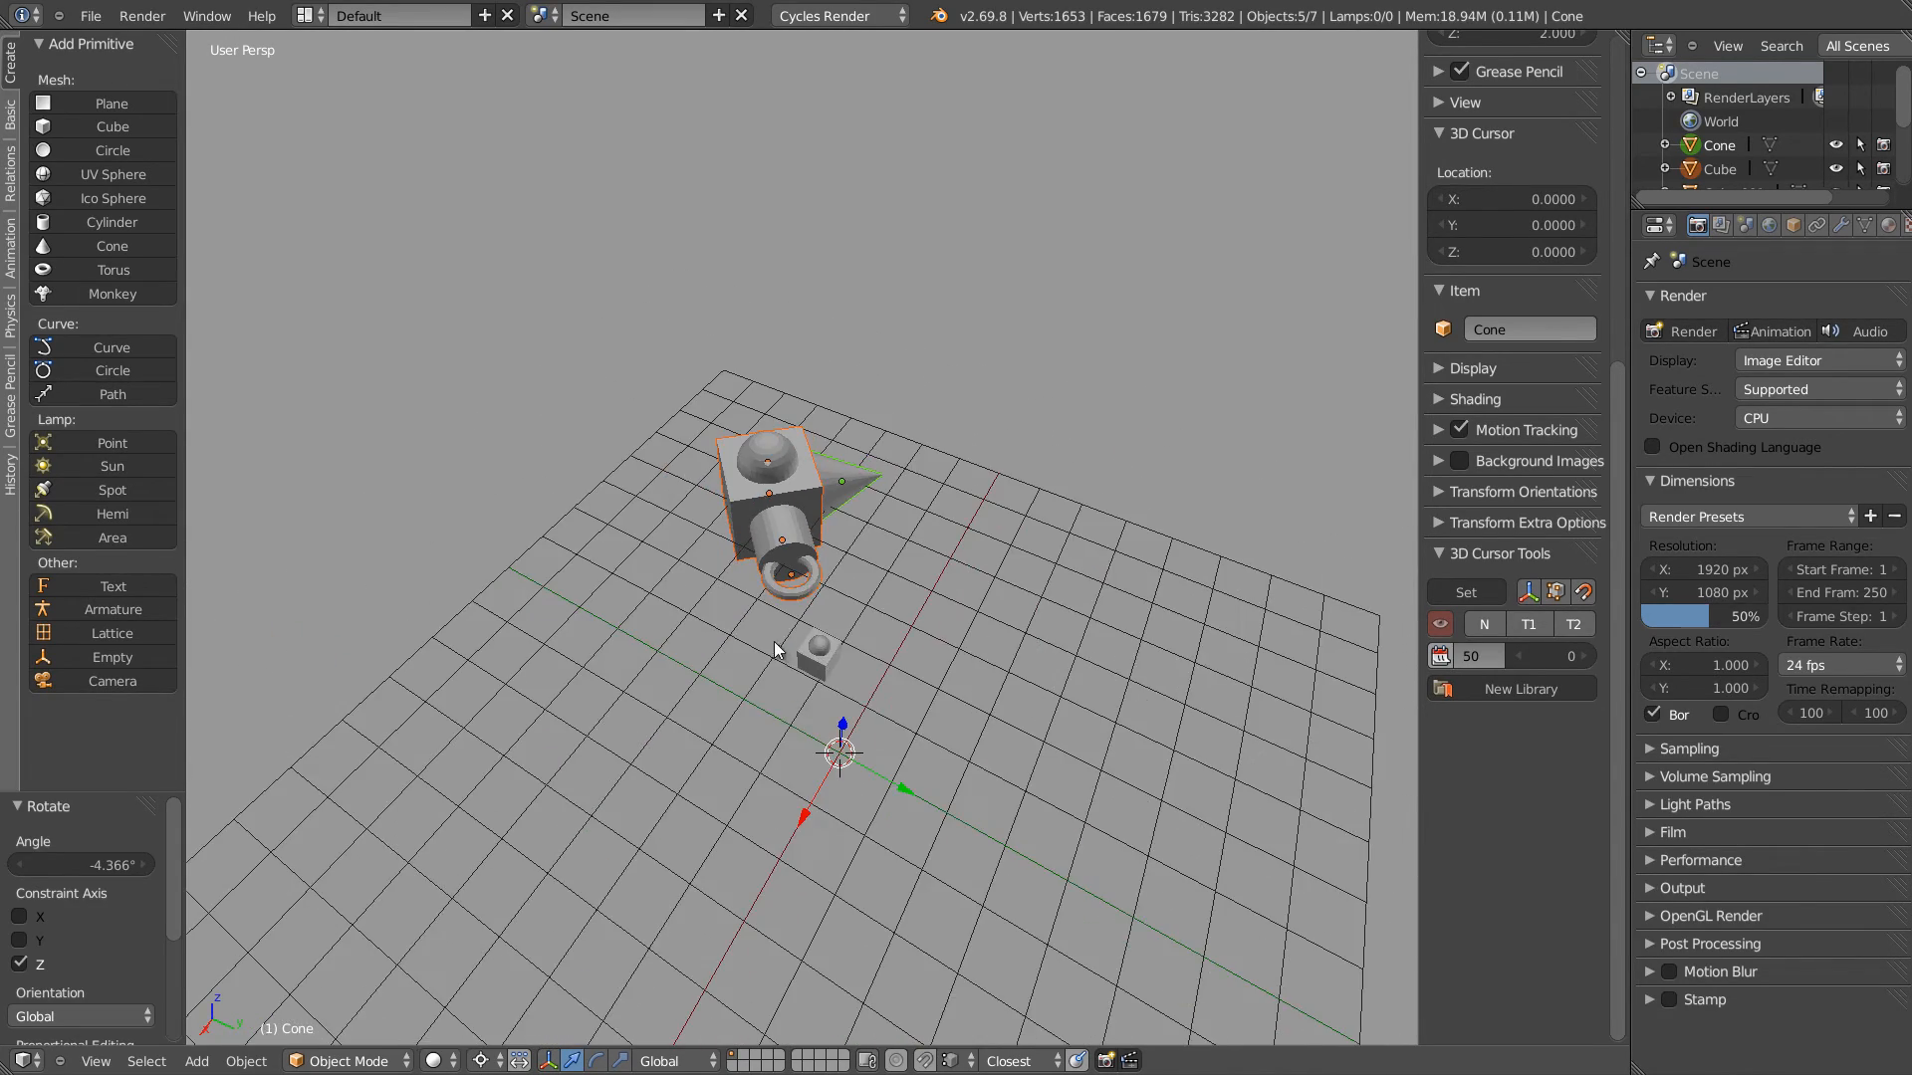
Select the sphere on top of the small cube and view the scene from several sides
right_click(818, 639)
mouse_move(817, 637)
middle_mouse_down()
mouse_move(930, 642)
mouse_move(772, 585)
mouse_move(798, 571)
mouse_move(814, 645)
middle_mouse_up()
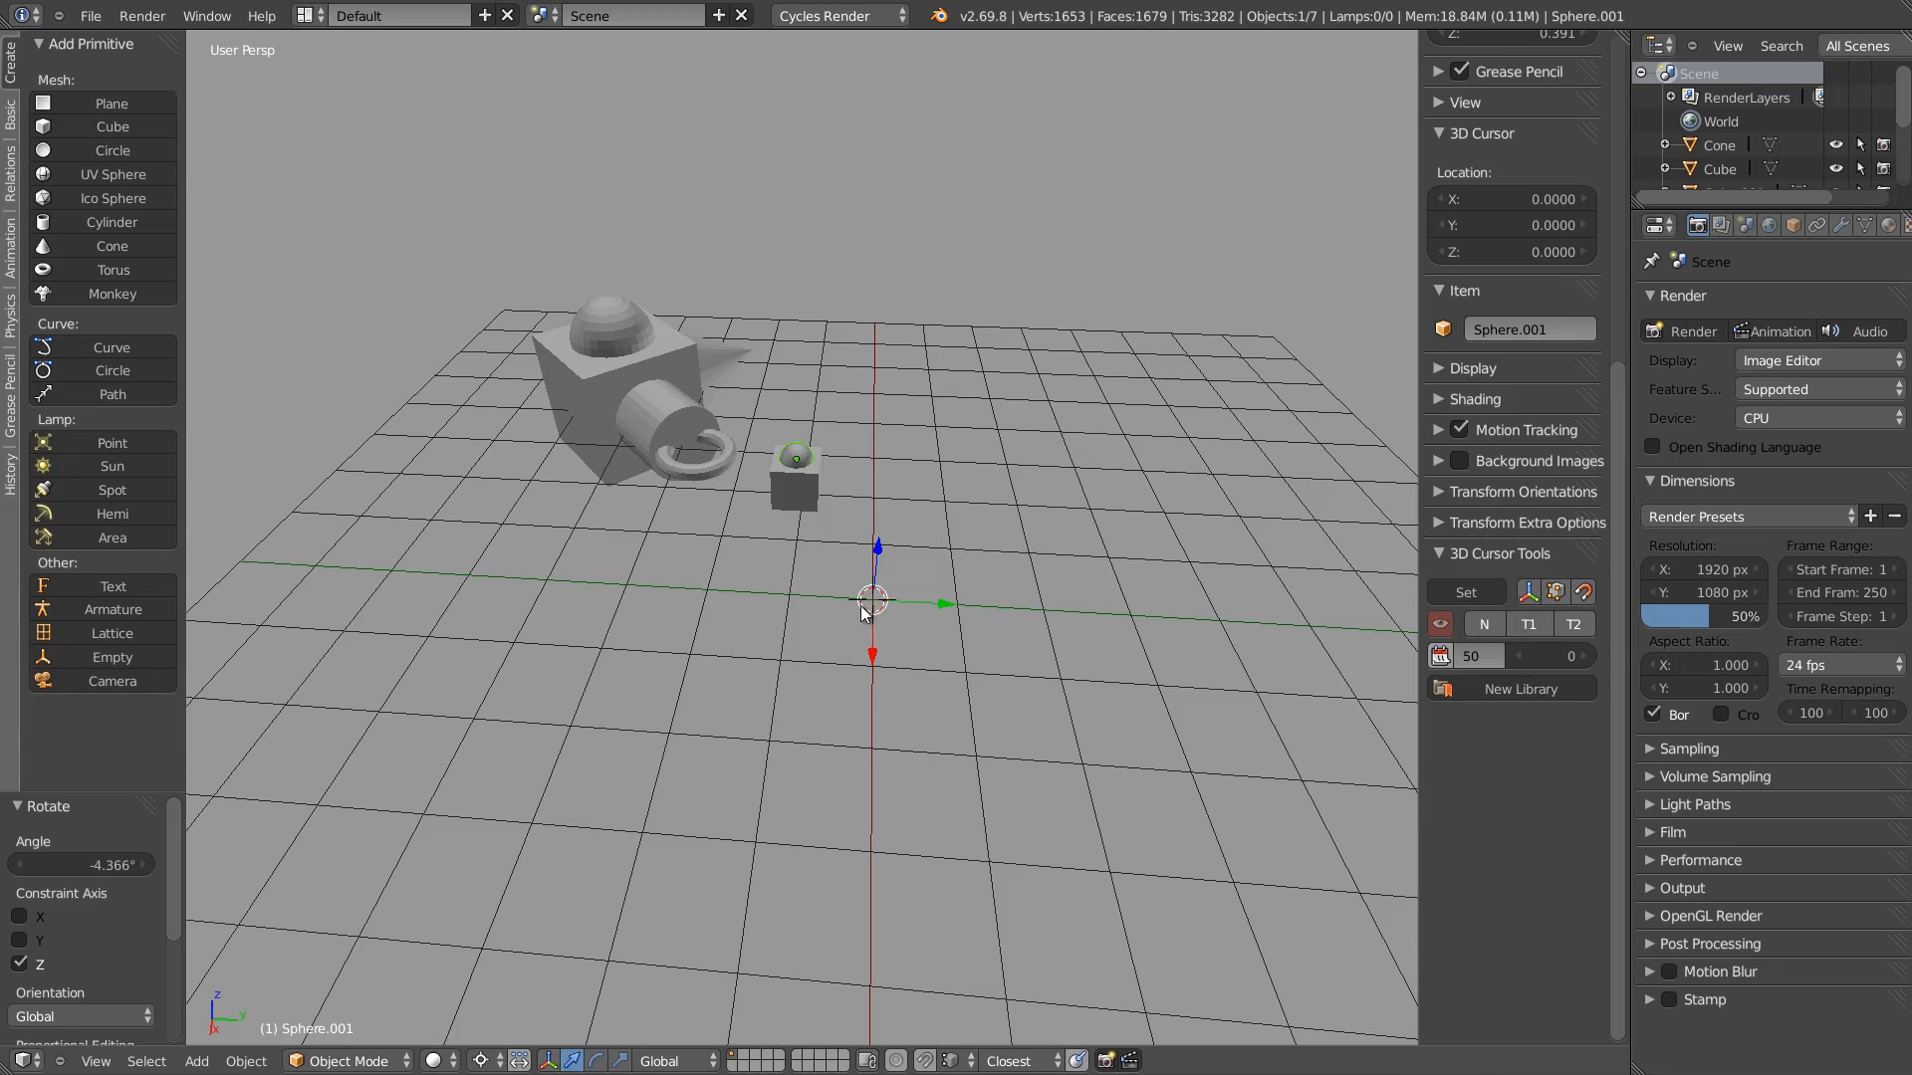
middle_click_drag(941, 600, 778, 589)
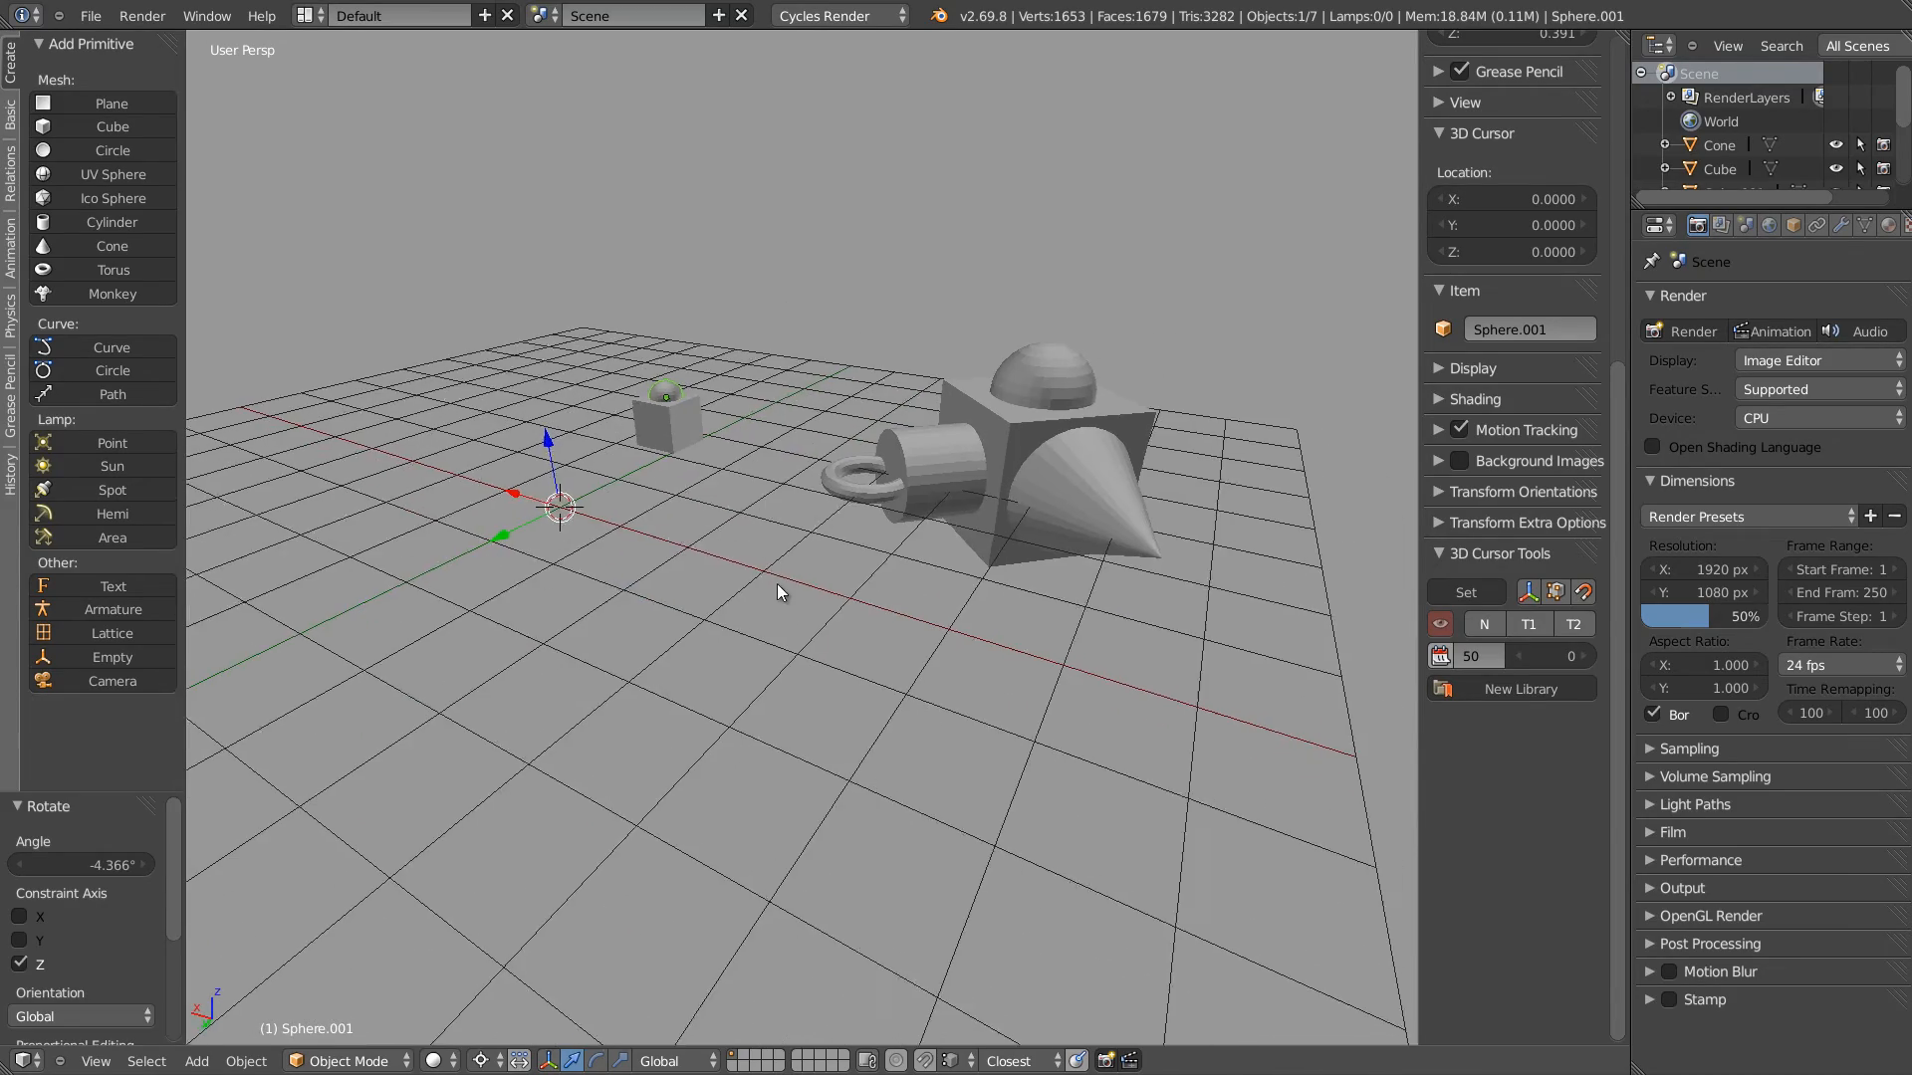
middle_click_drag(649, 583, 790, 585)
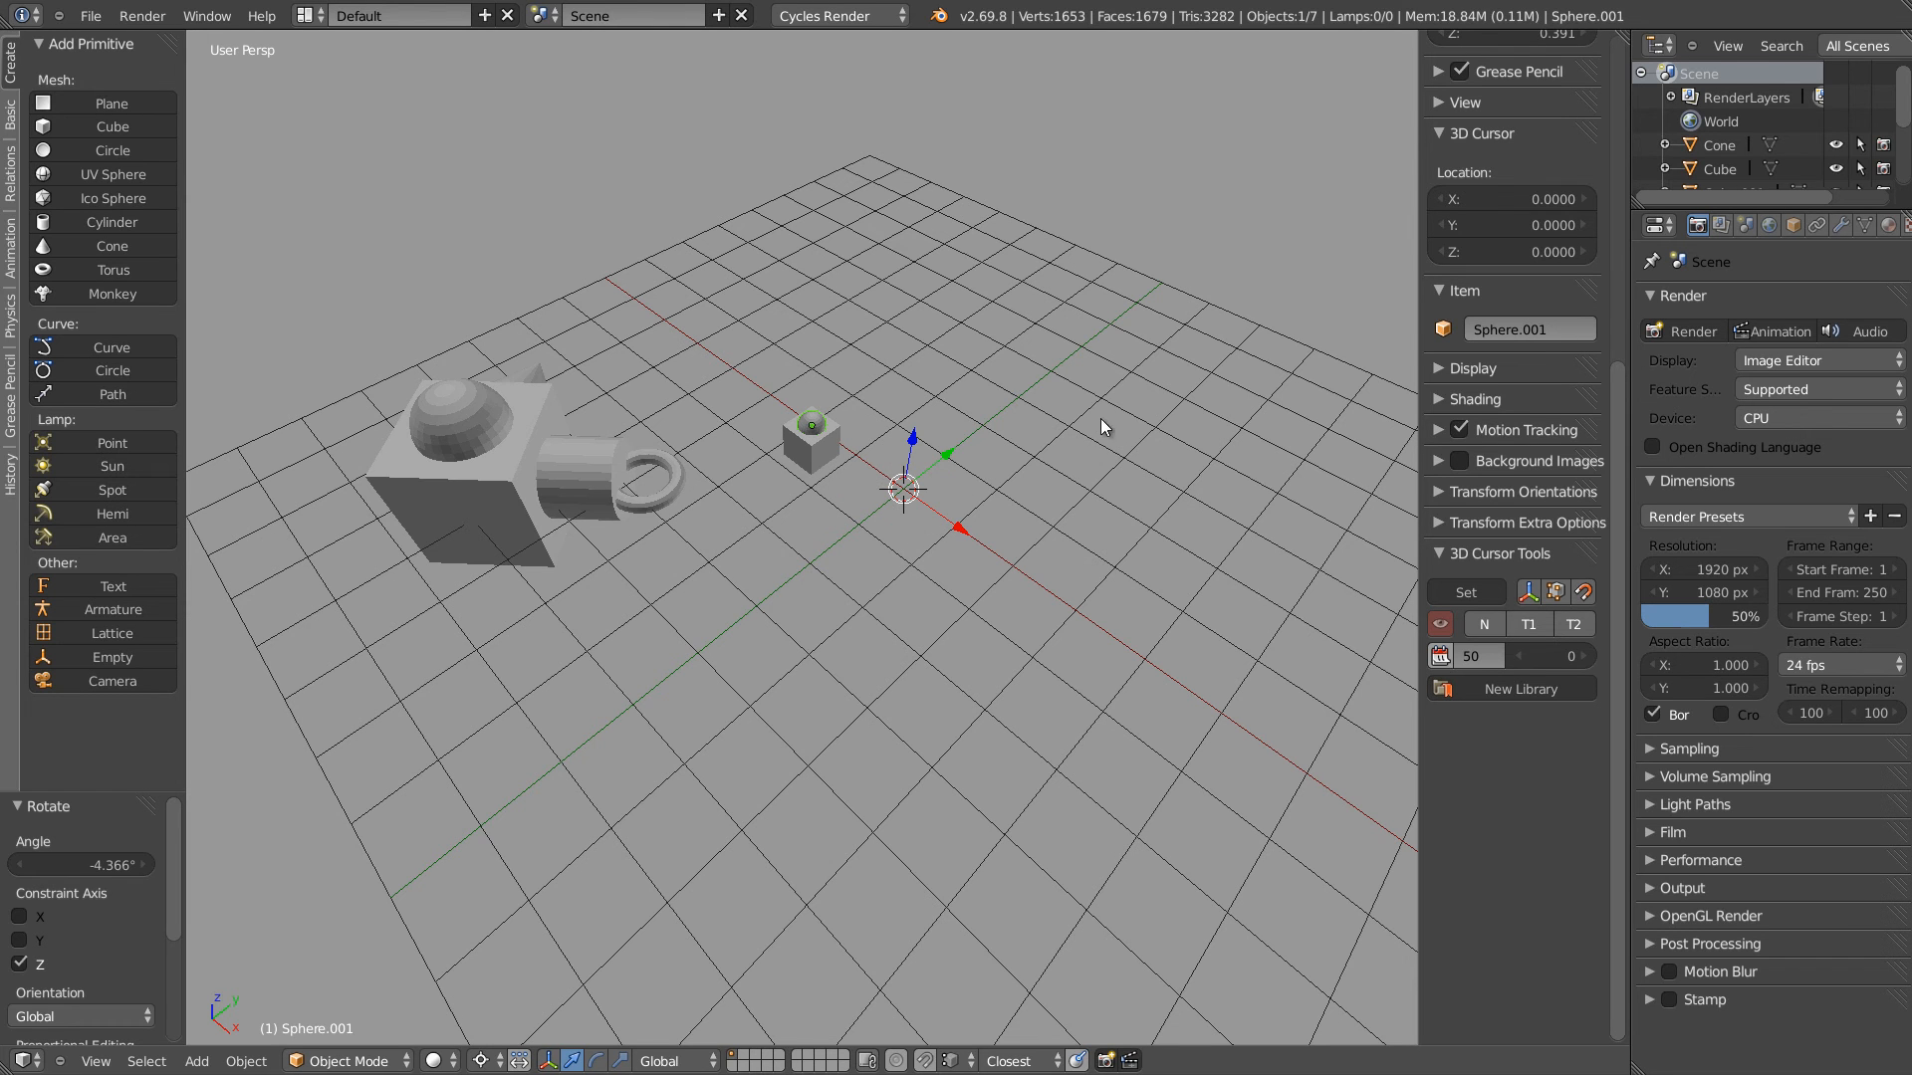
Place the 3D cursor freehand in empty space beyond the small cube and reset it to the world origin
left_click_drag(1102, 420, 853, 543)
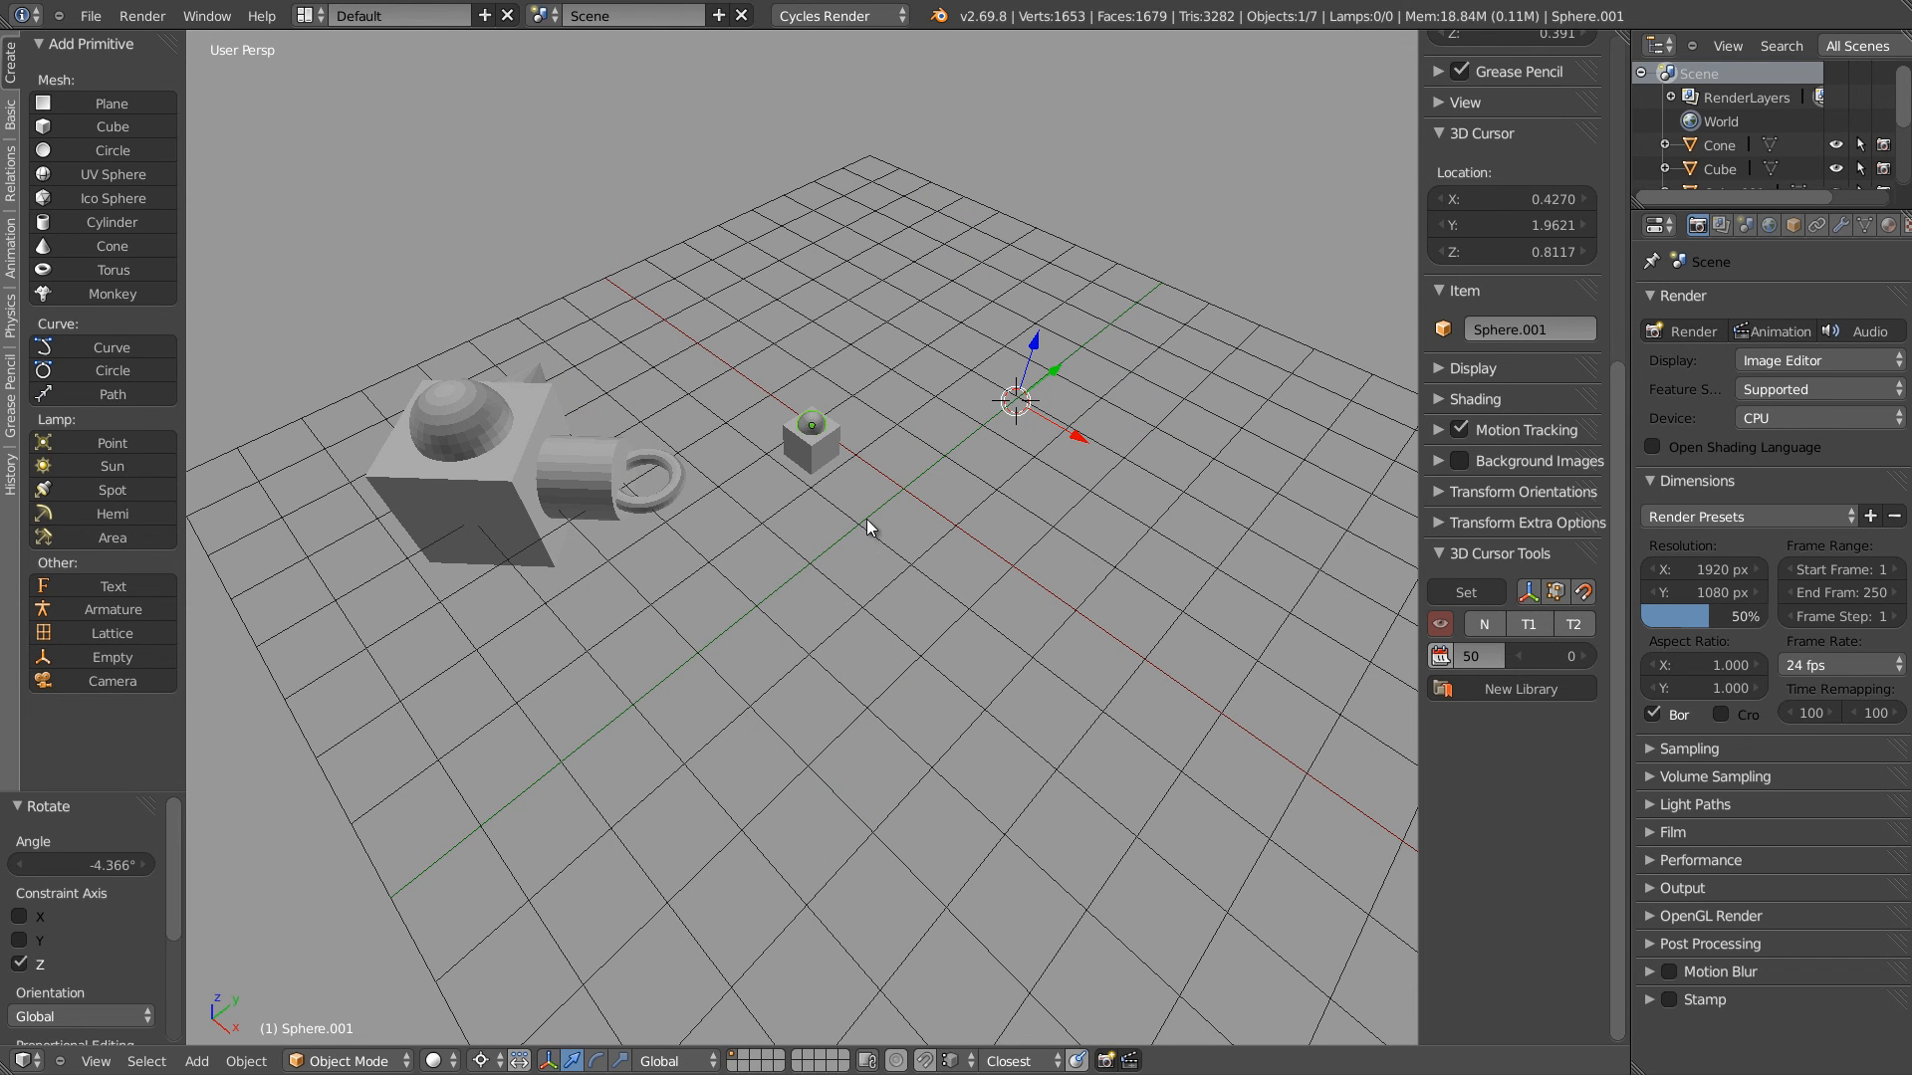
key("shift+c")
middle_click_drag(1071, 519, 924, 466)
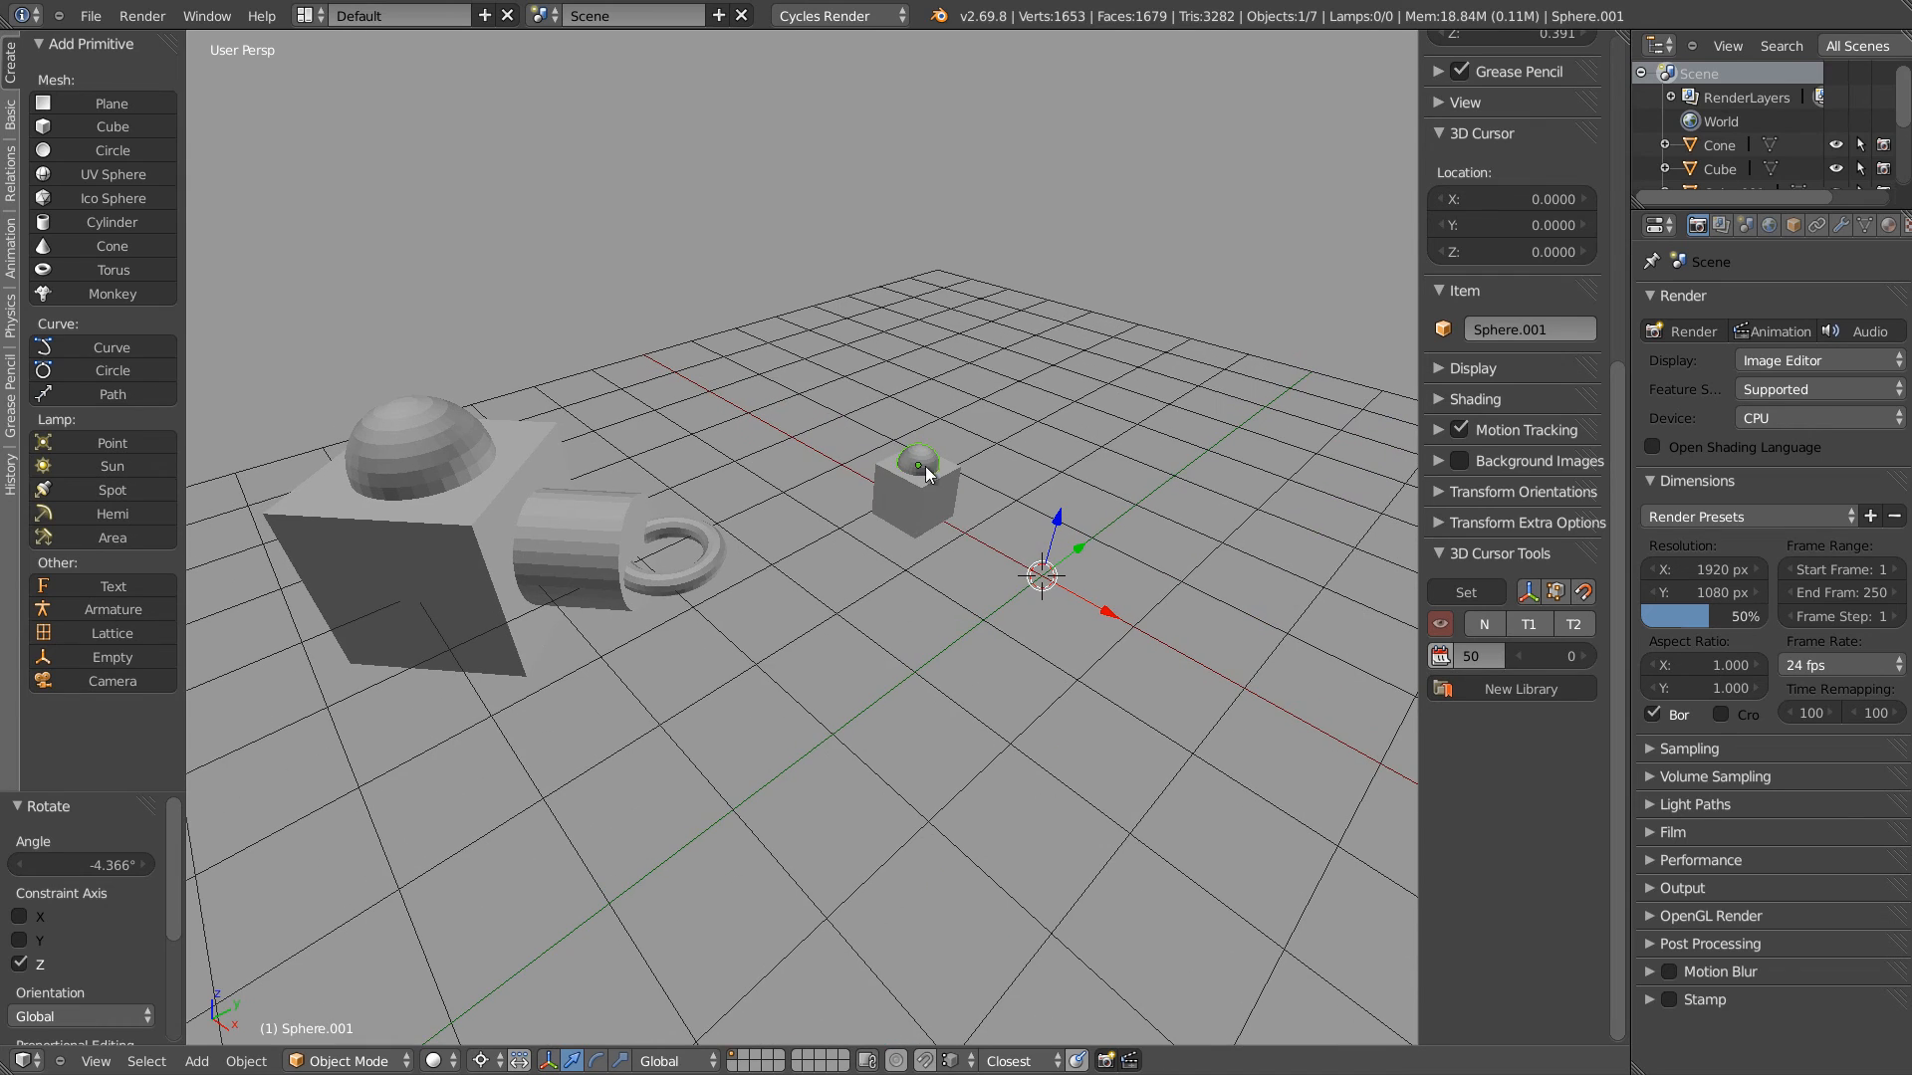
Snap the 3D cursor to the small cube's side face on the positive X side and return to Object Mode
right_click(942, 498)
key("Tab")
right_click(944, 504)
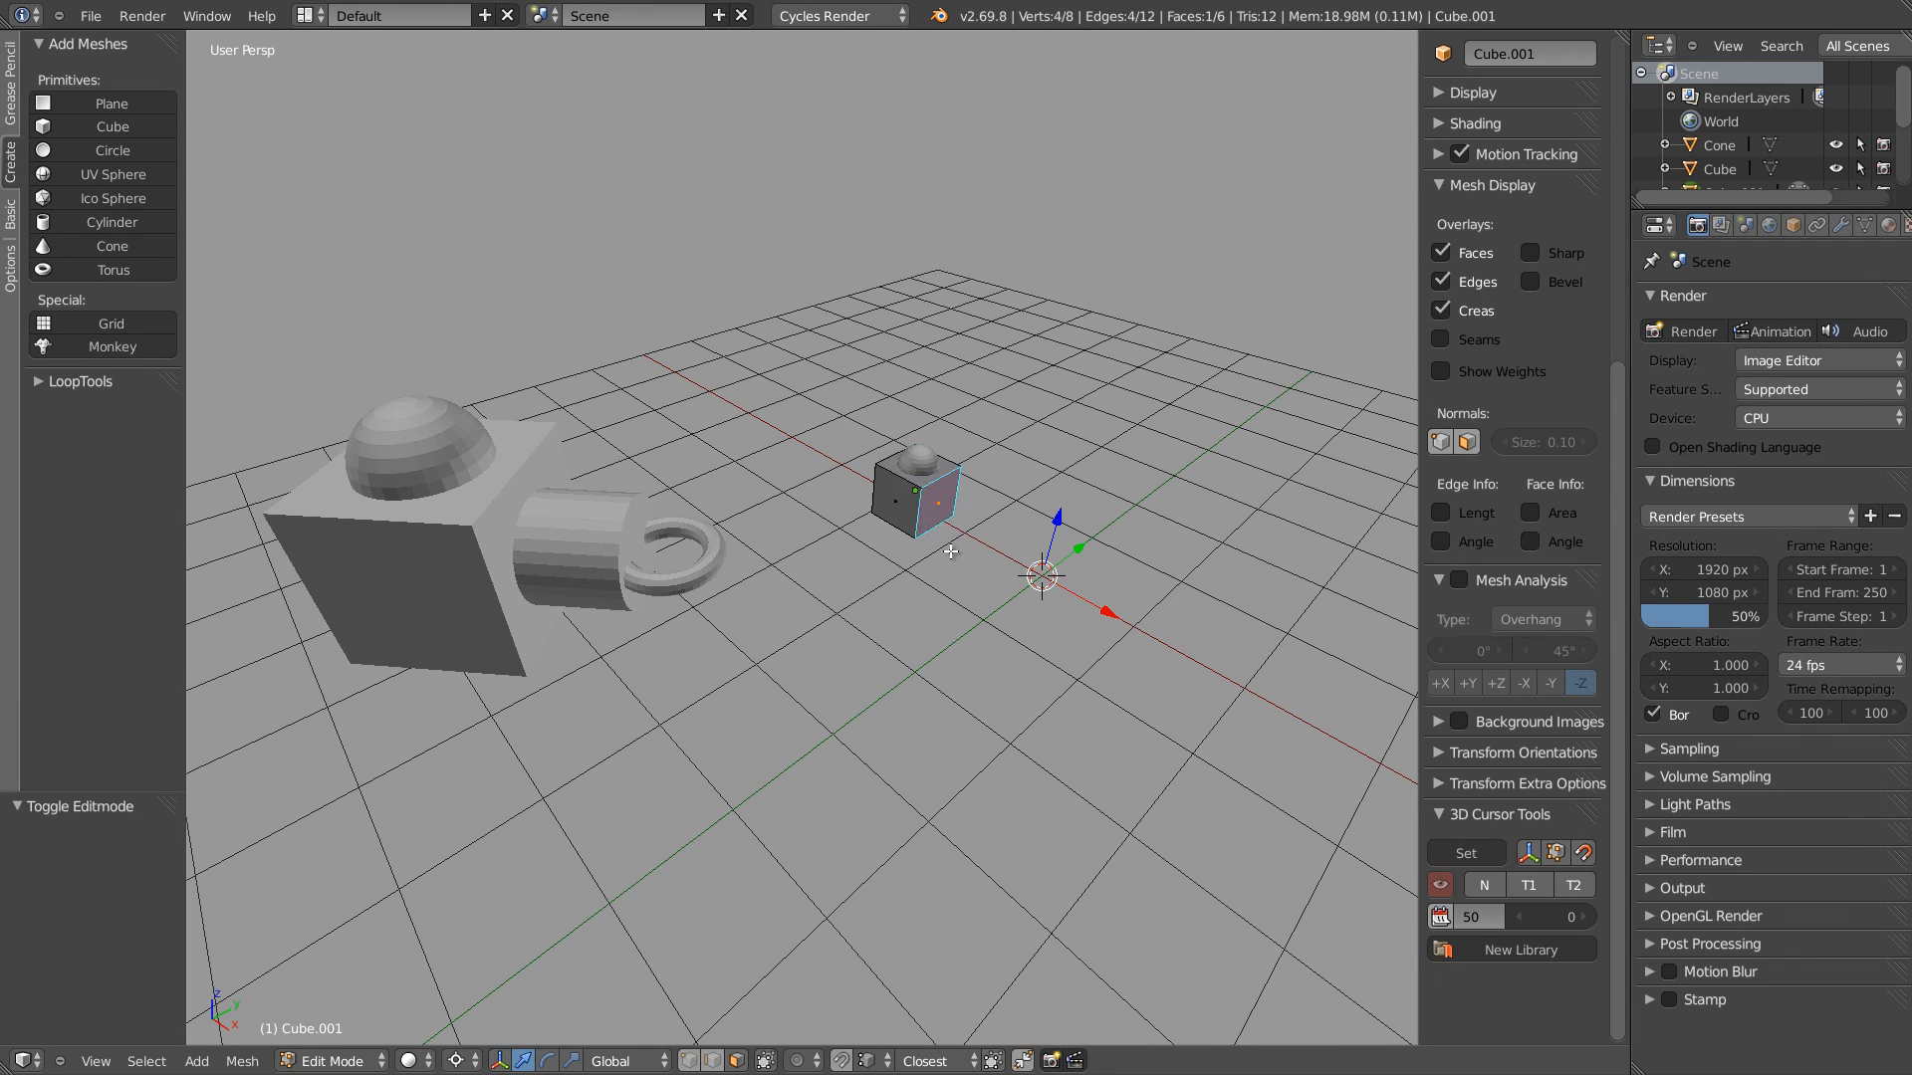
key("shift+s")
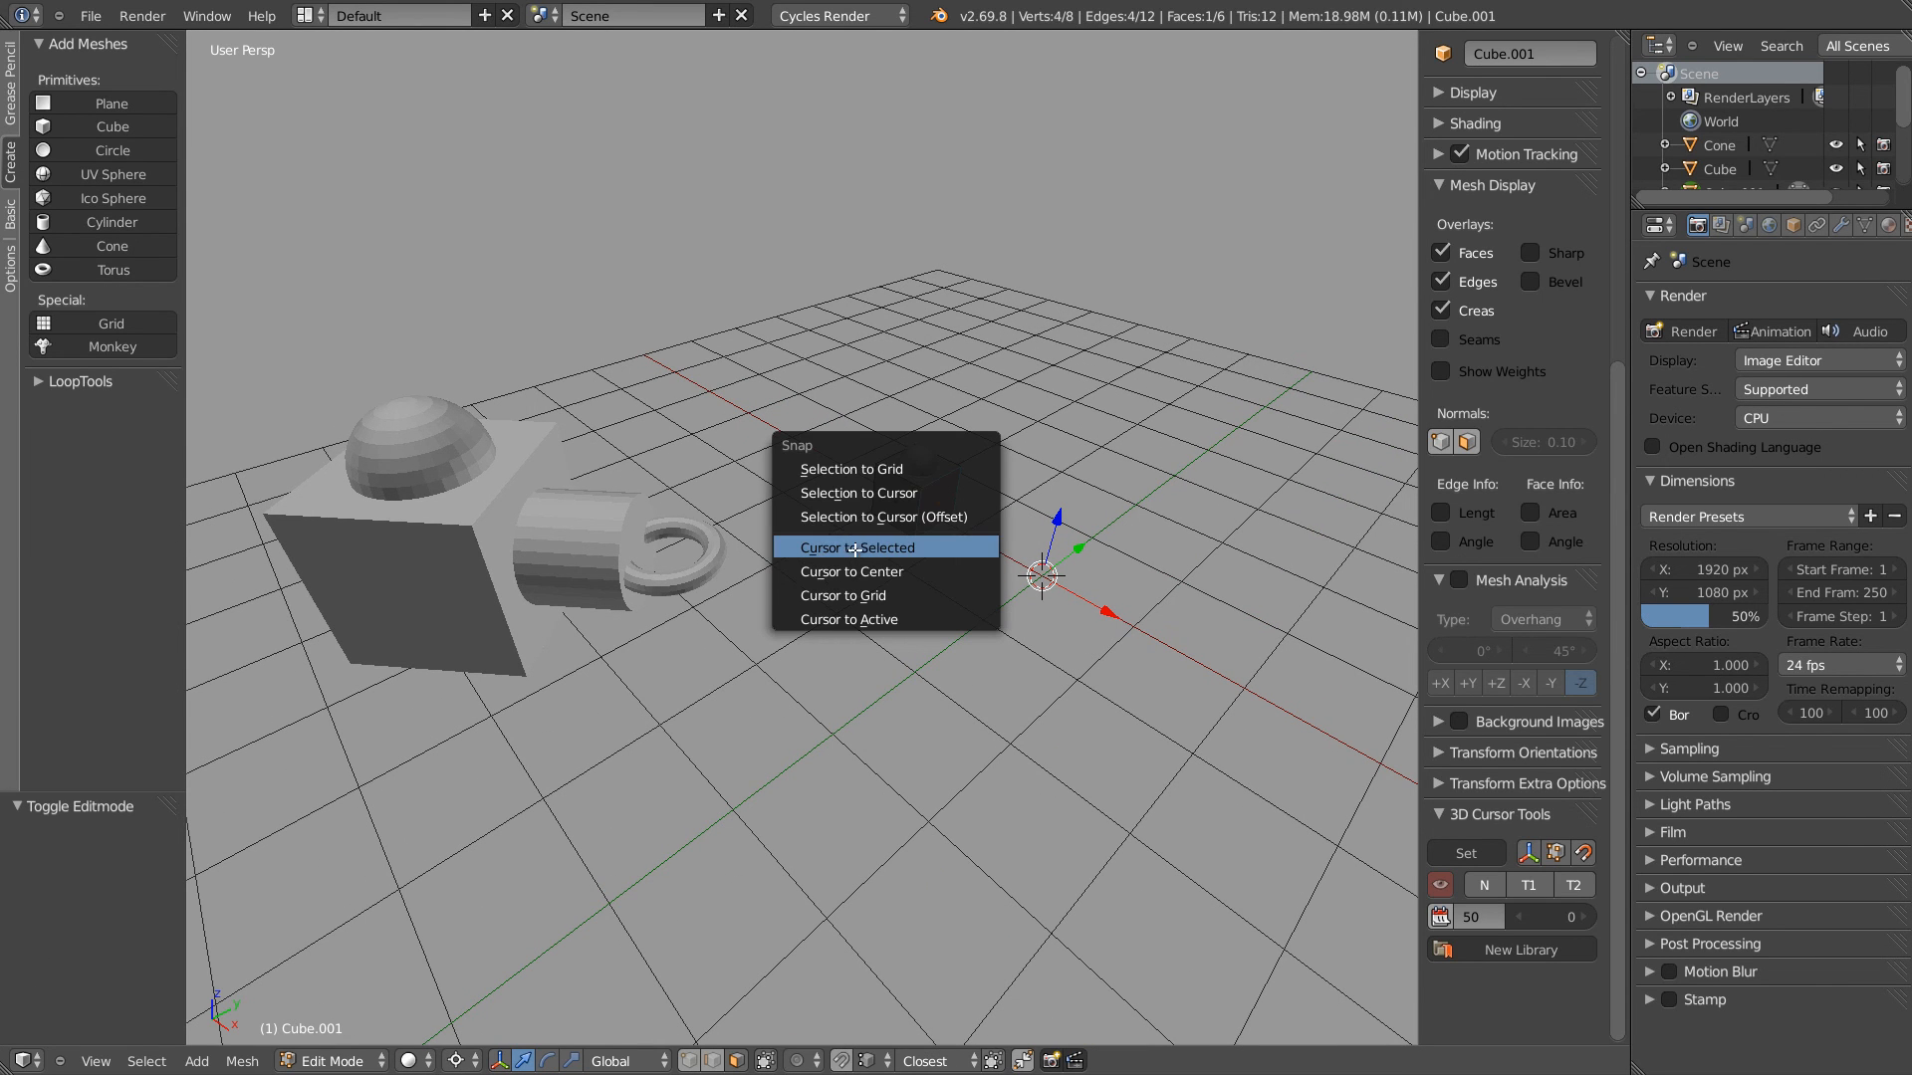
left_click(851, 546)
middle_click_drag(851, 545, 908, 523)
key("Tab")
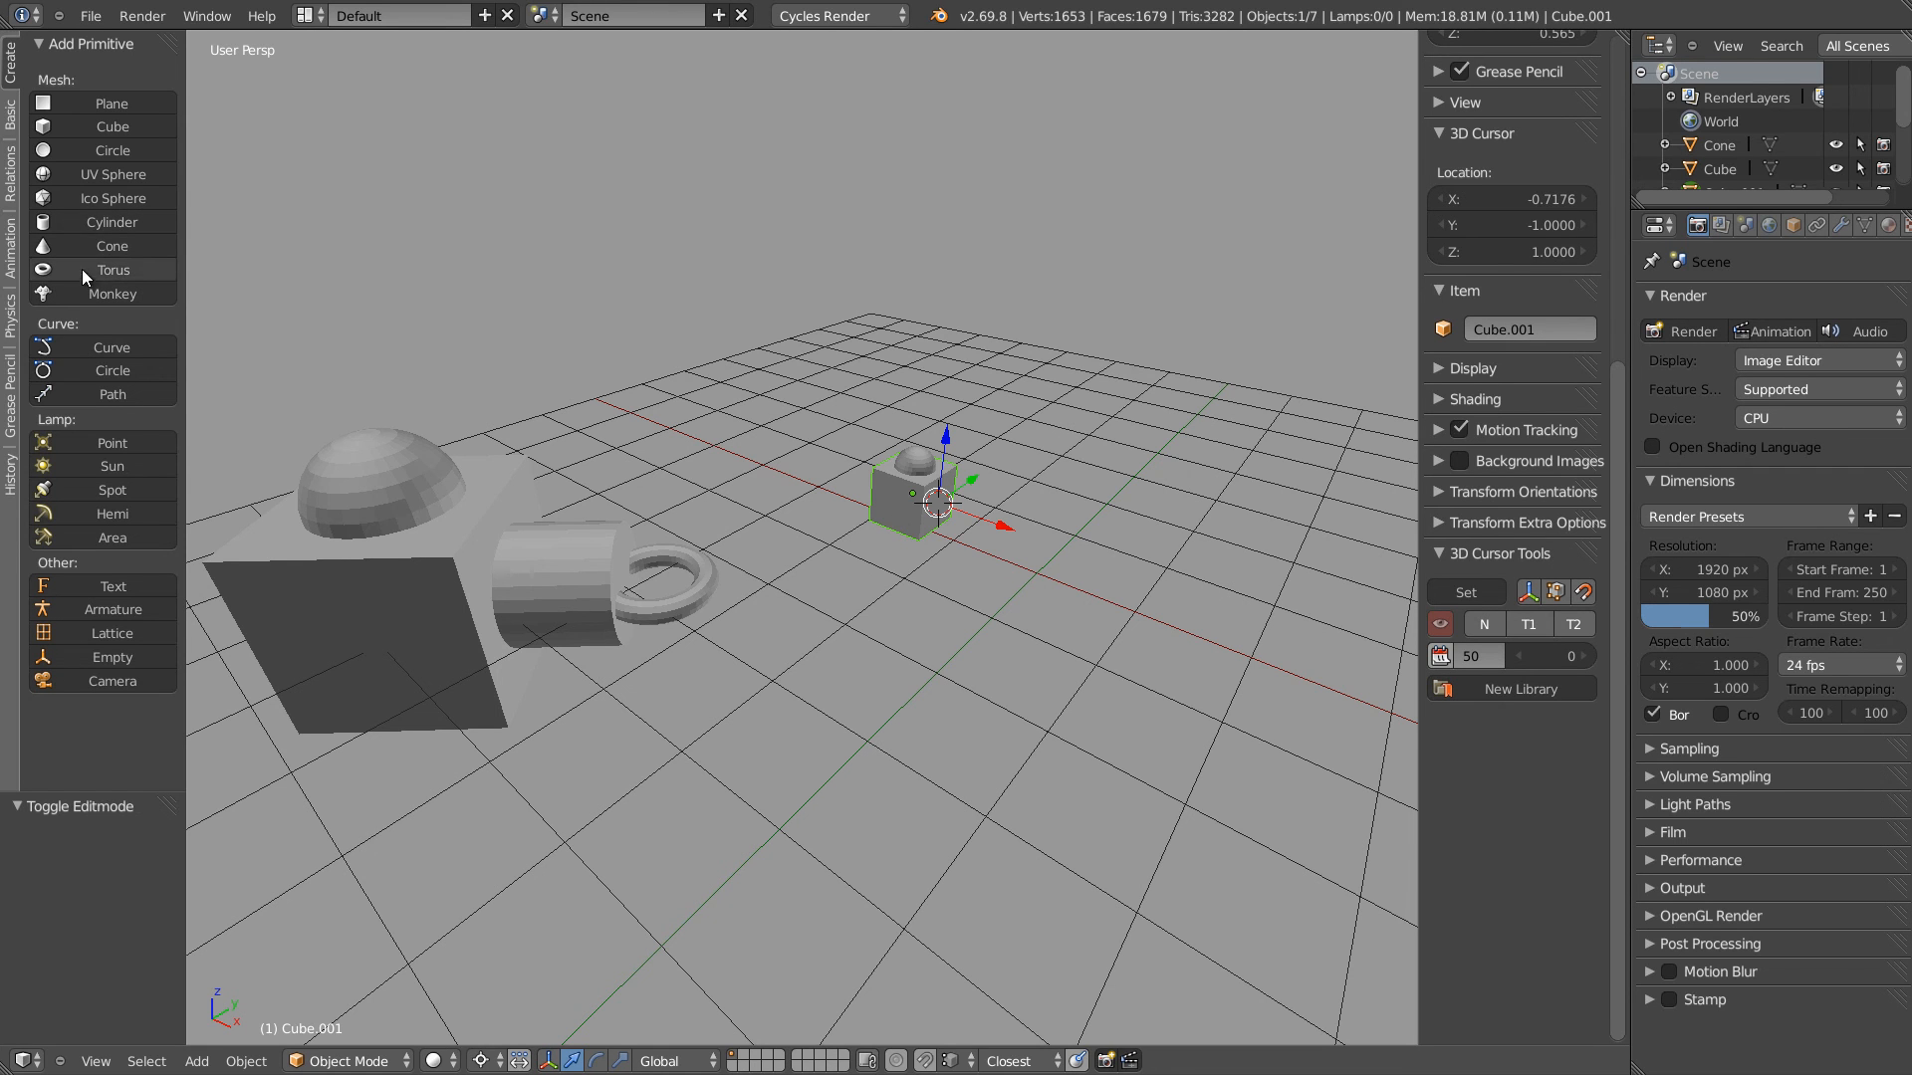
Add a cone at the 3D cursor on the small cube's side face and scale it uniformly by about -0.213
left_click(112, 246)
key("s")
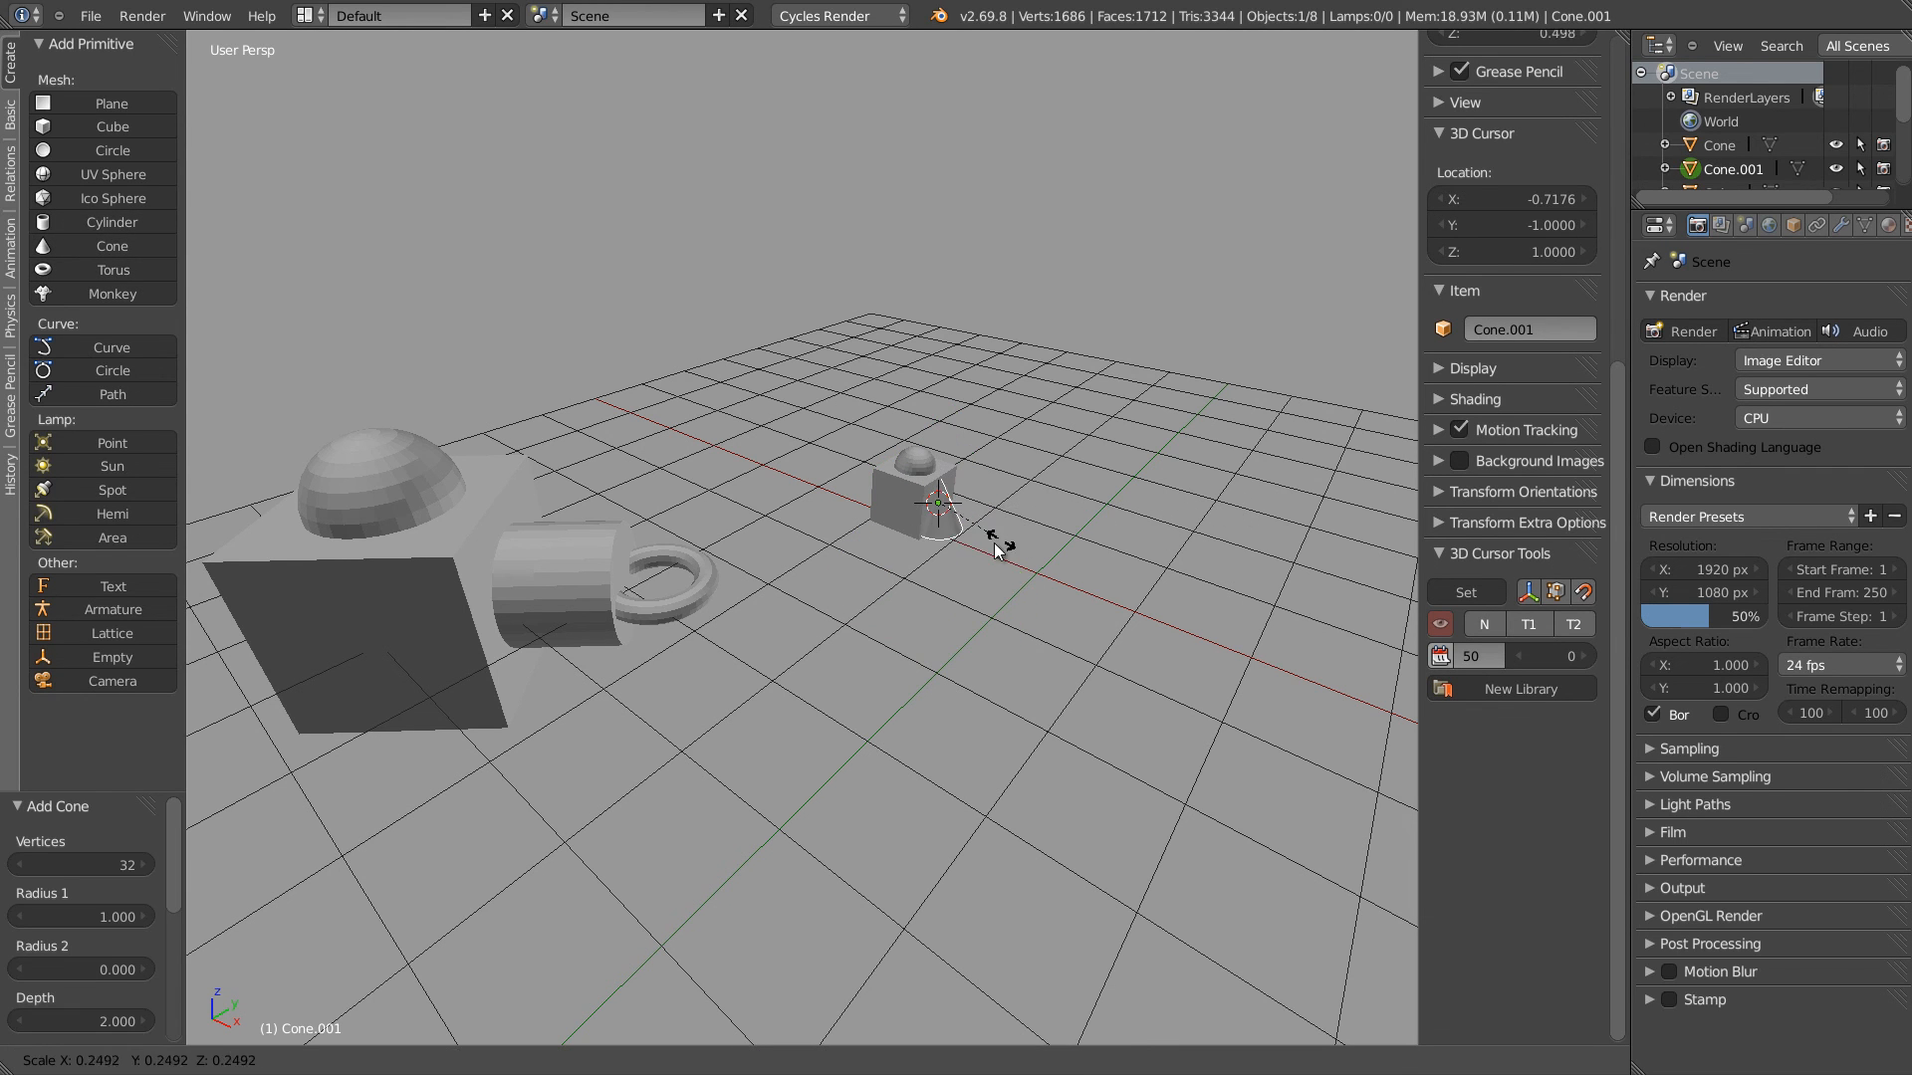
left_click(938, 566)
middle_click_drag(938, 565, 747, 536)
scroll(746, 536, "up", 4)
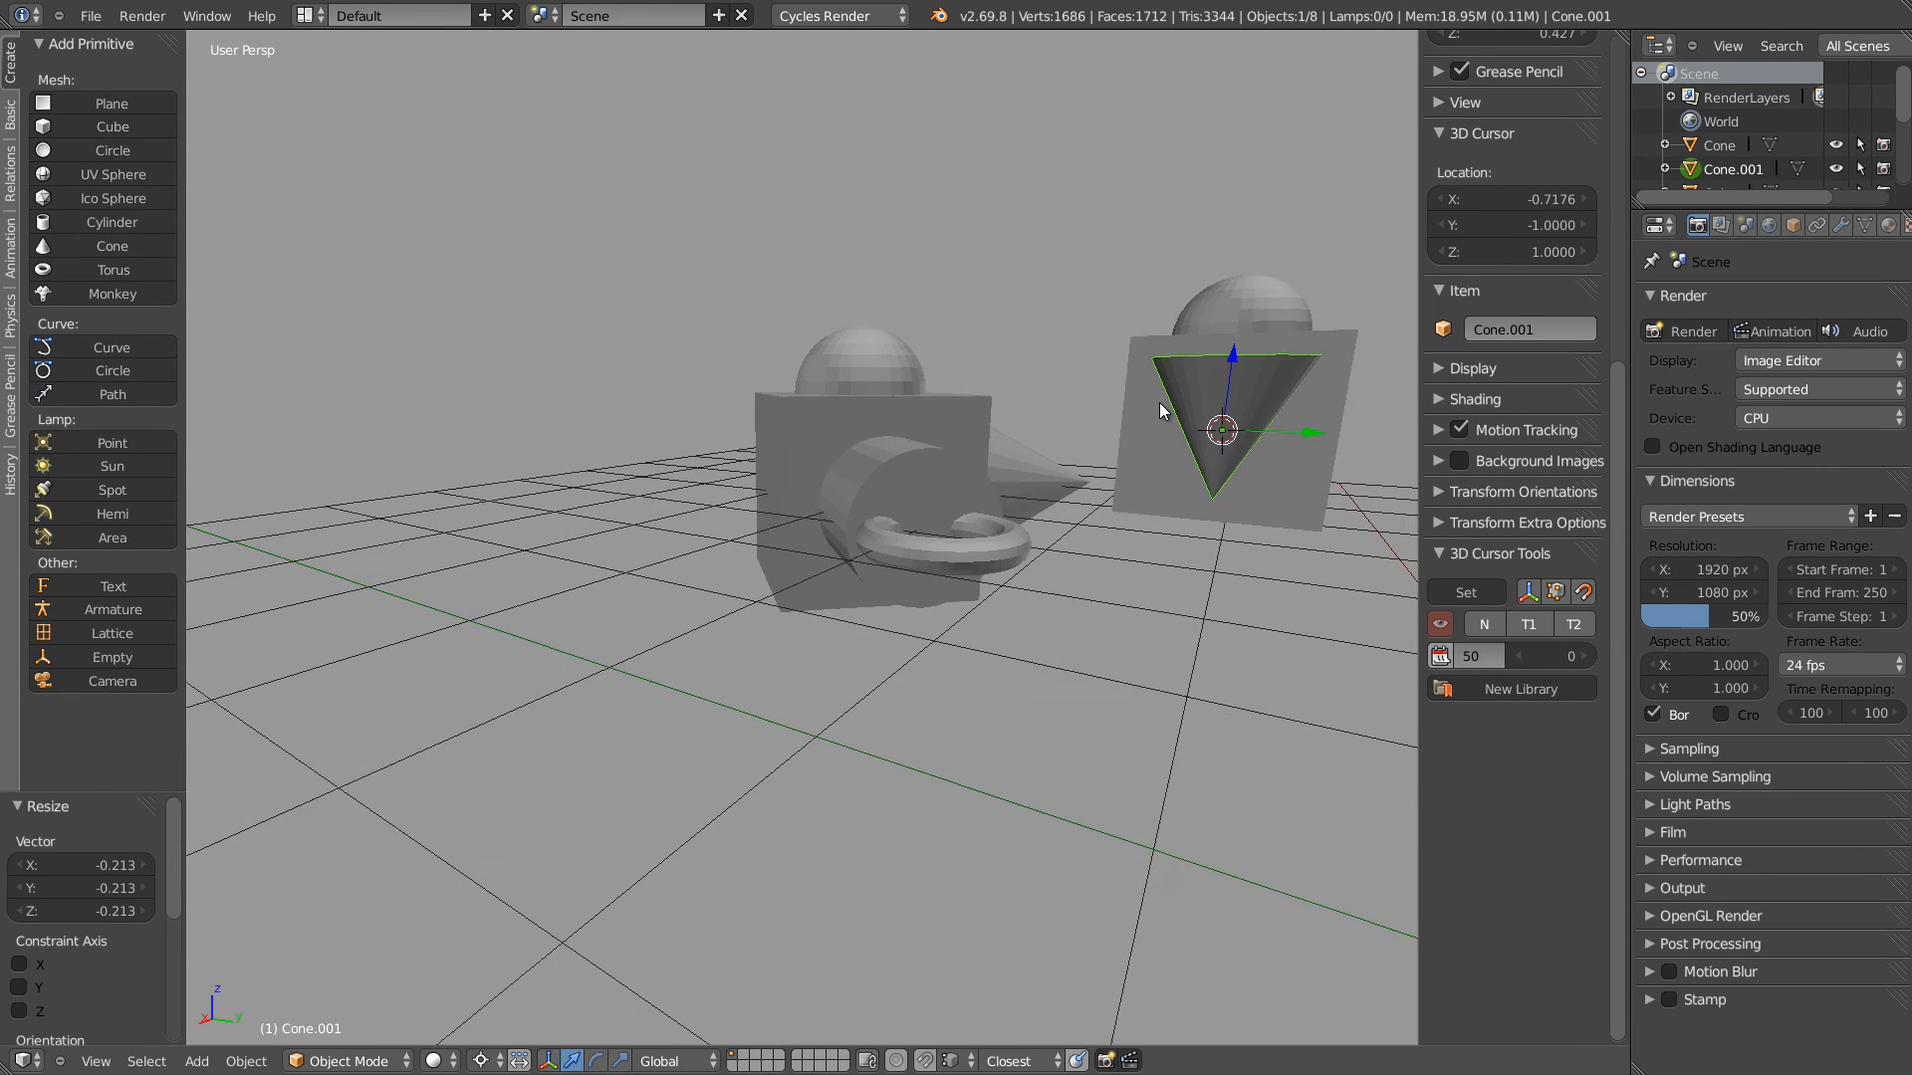
middle_click_drag(1334, 466, 864, 556, "shift")
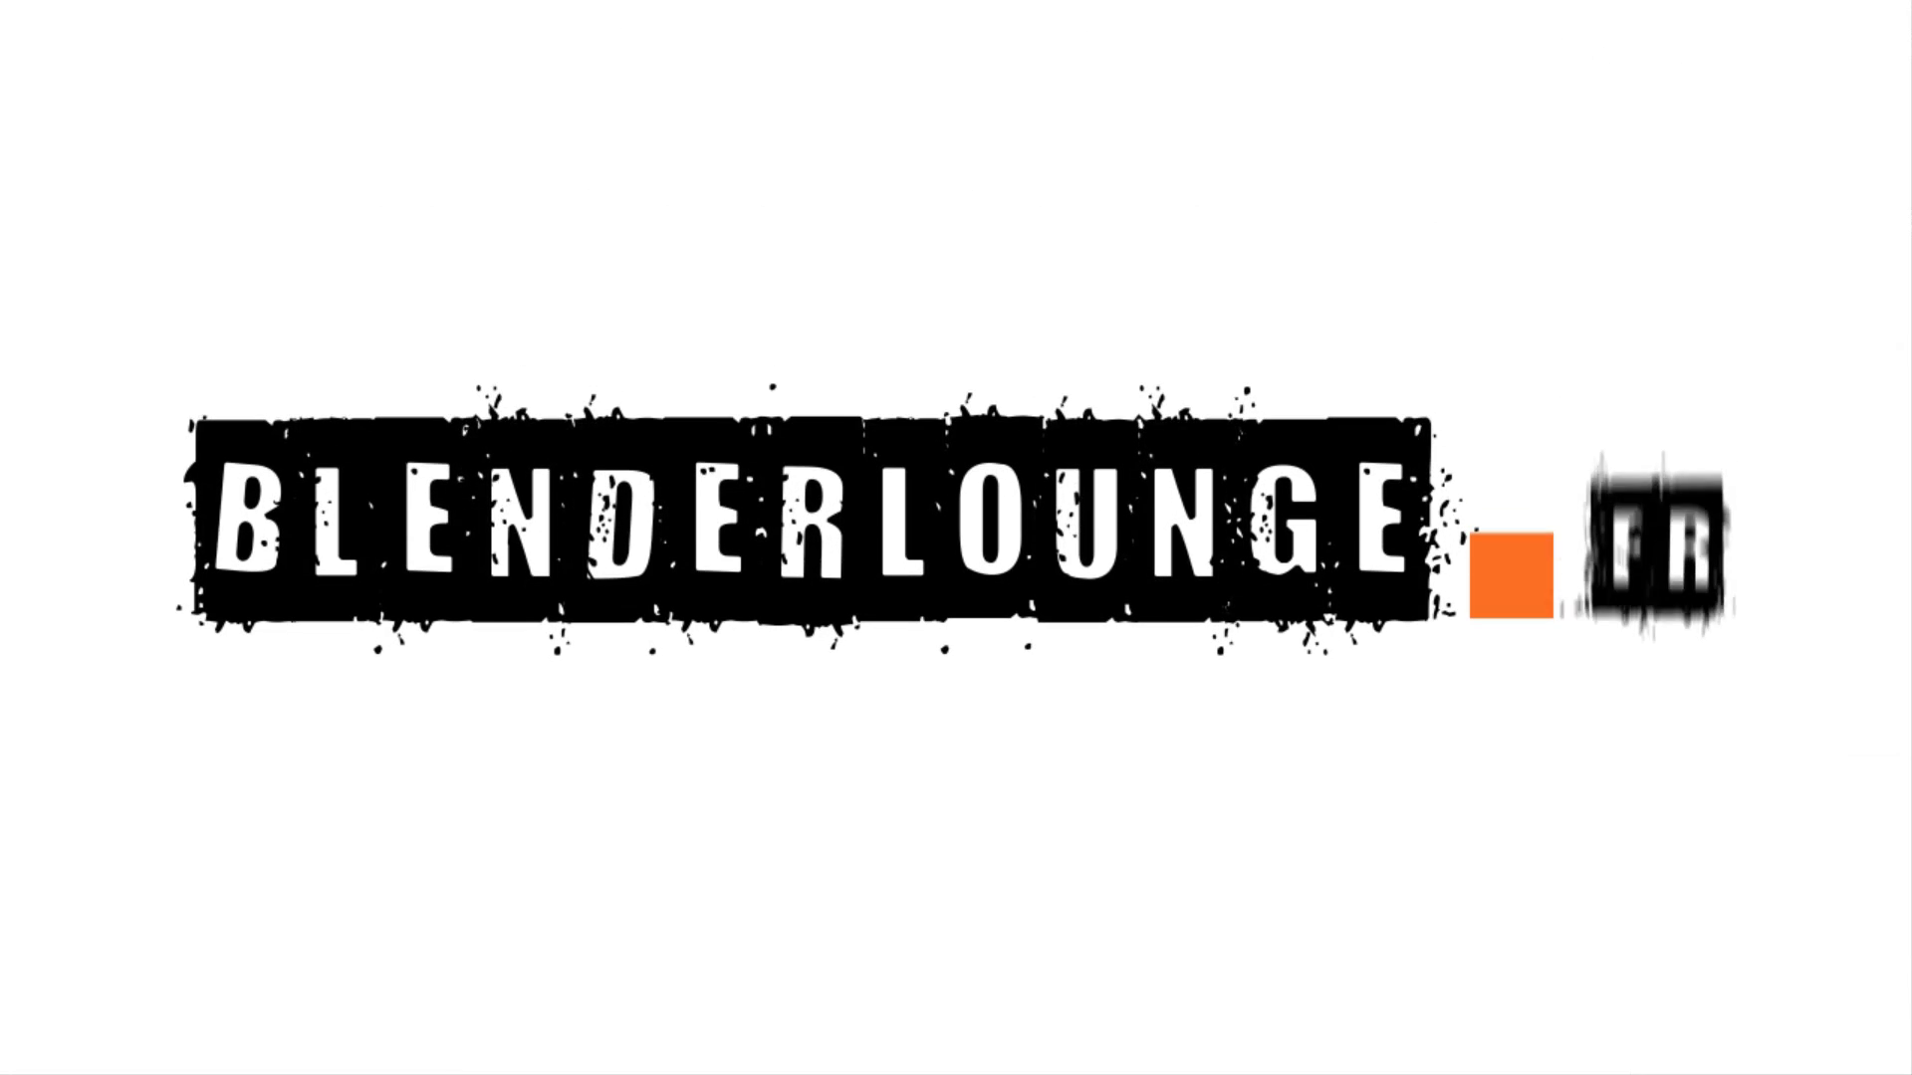